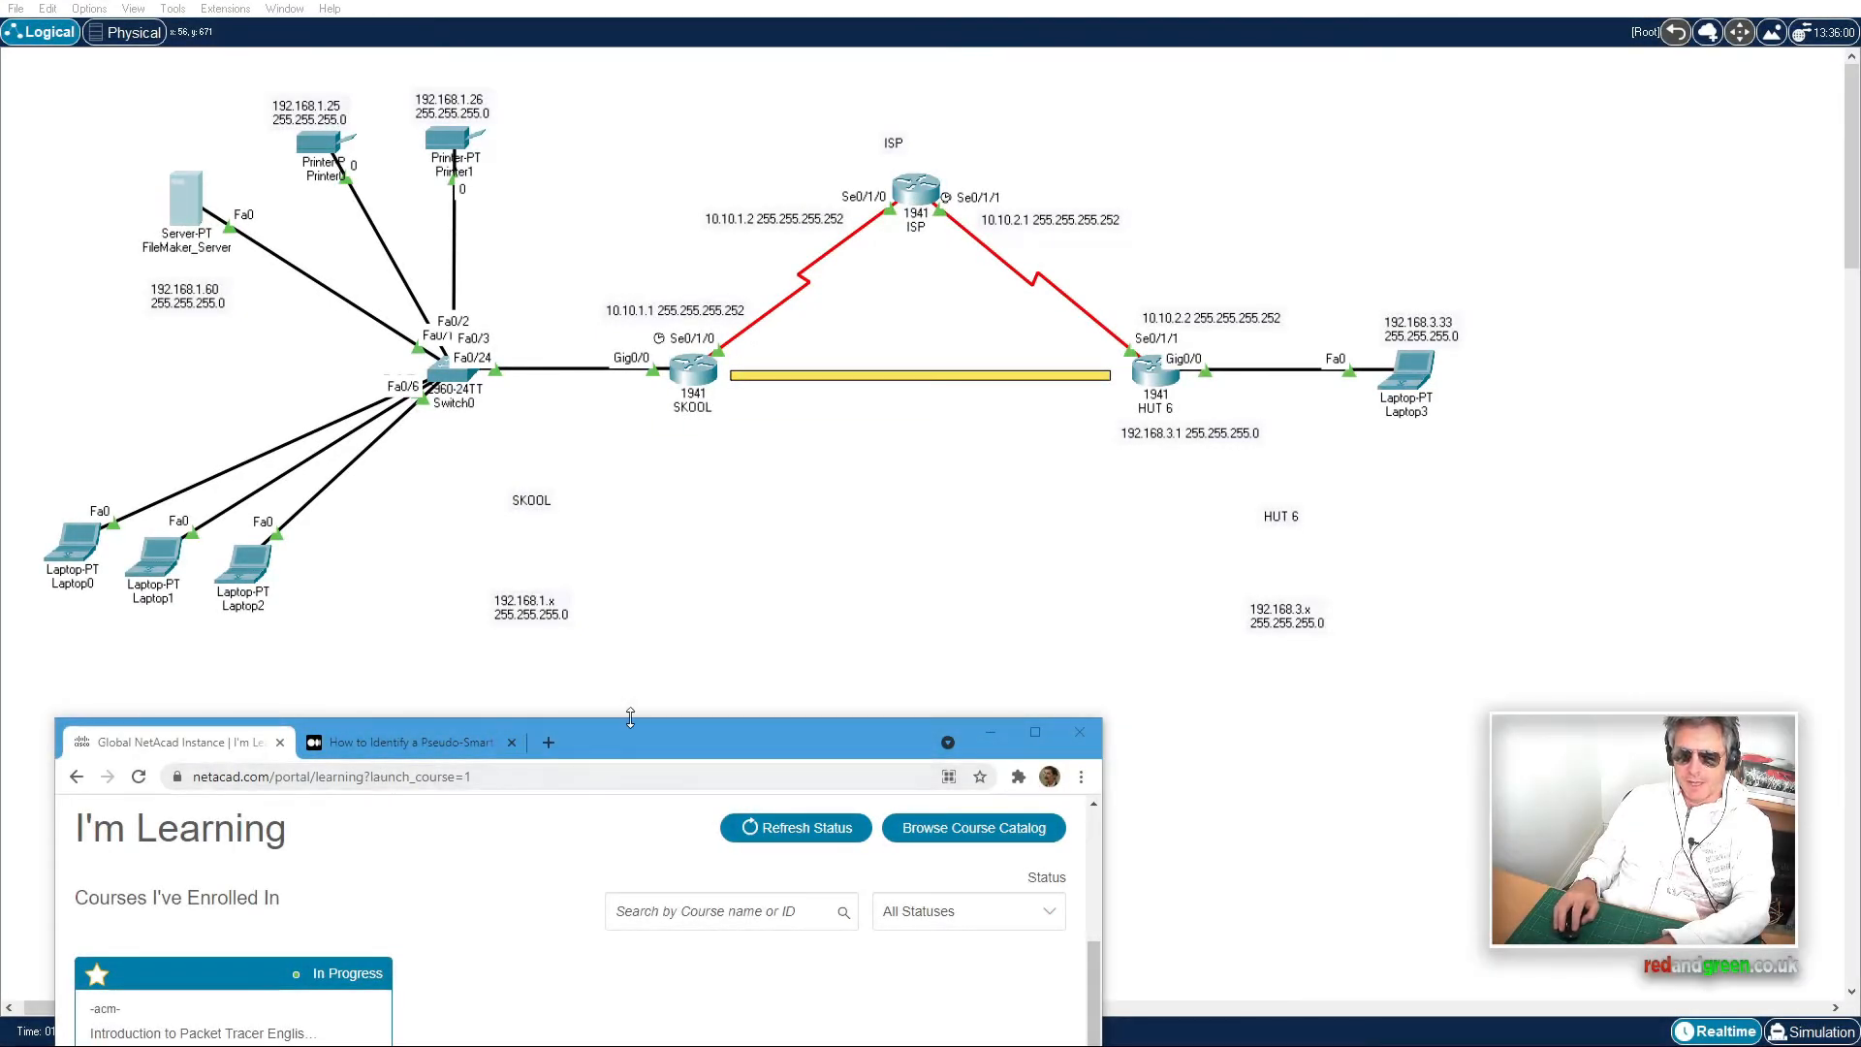
Step: Bring the NetAcad enrolled-courses page into view and check the installed Cisco Packet Tracer version
drag(657, 744, 628, 417)
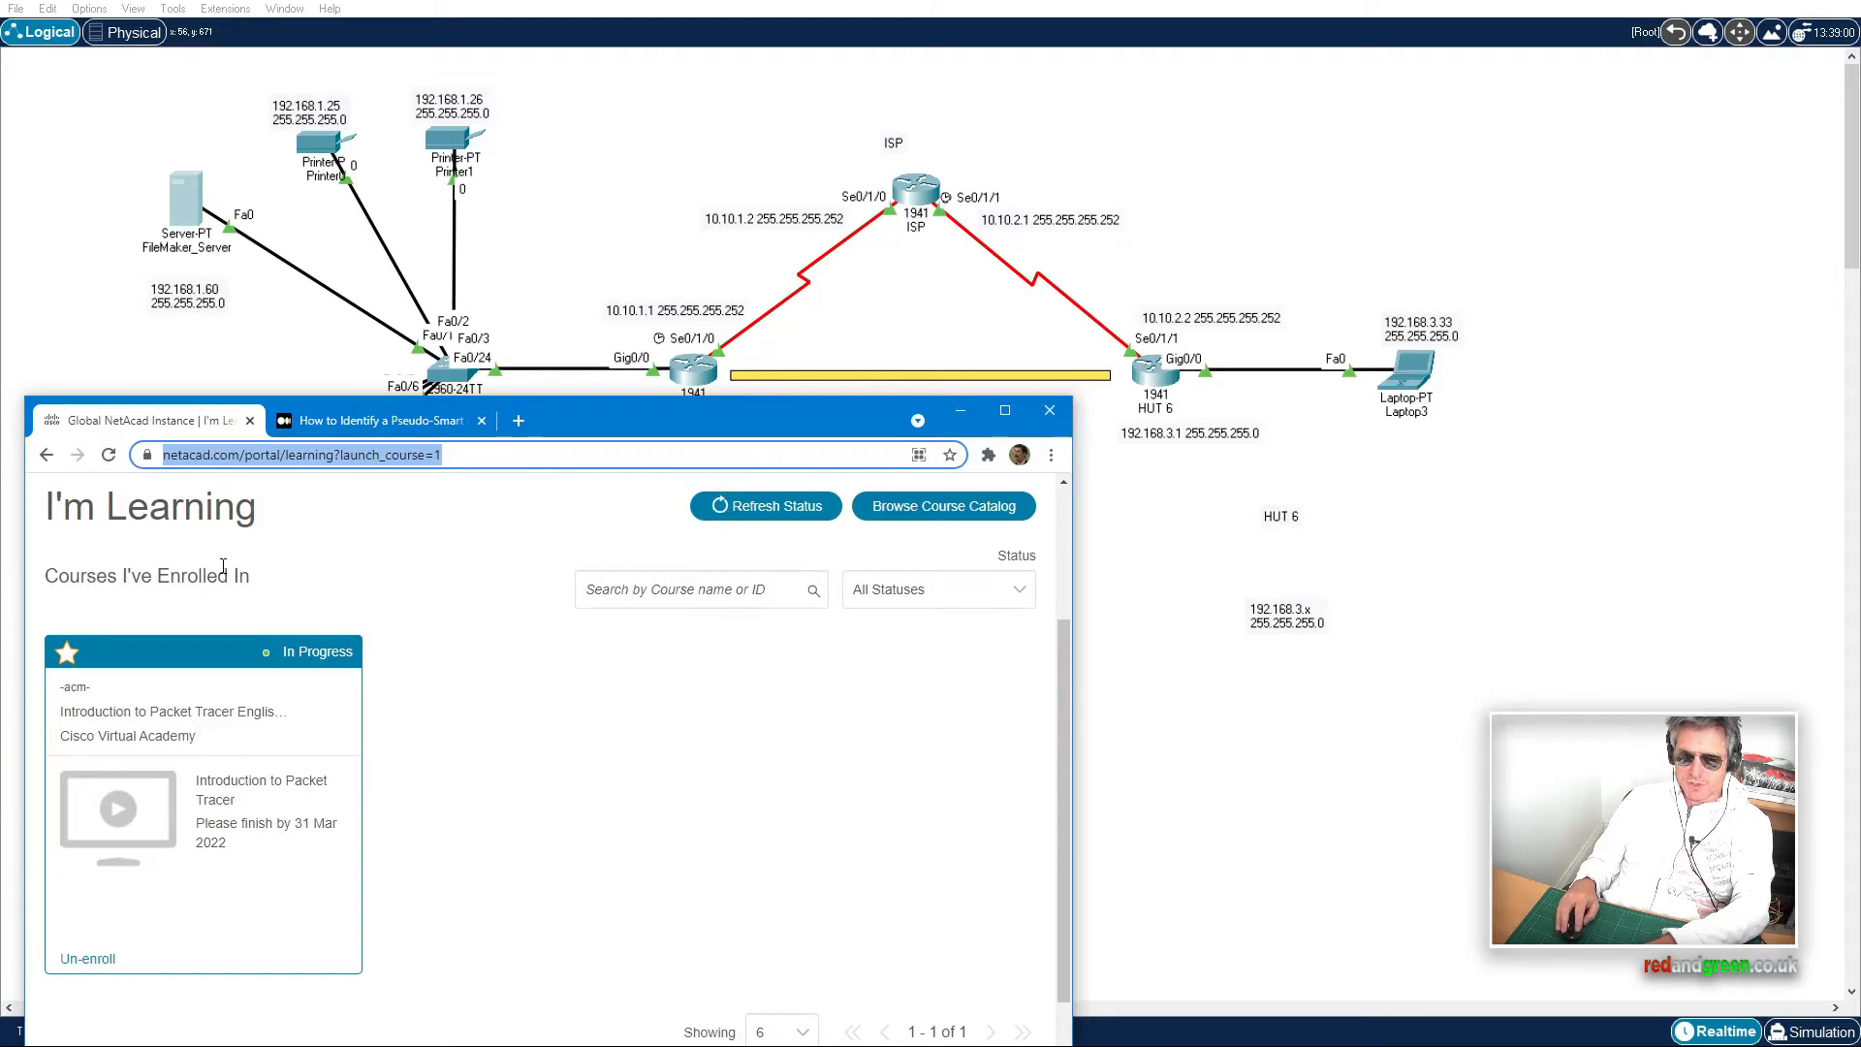
mouse_move(256, 668)
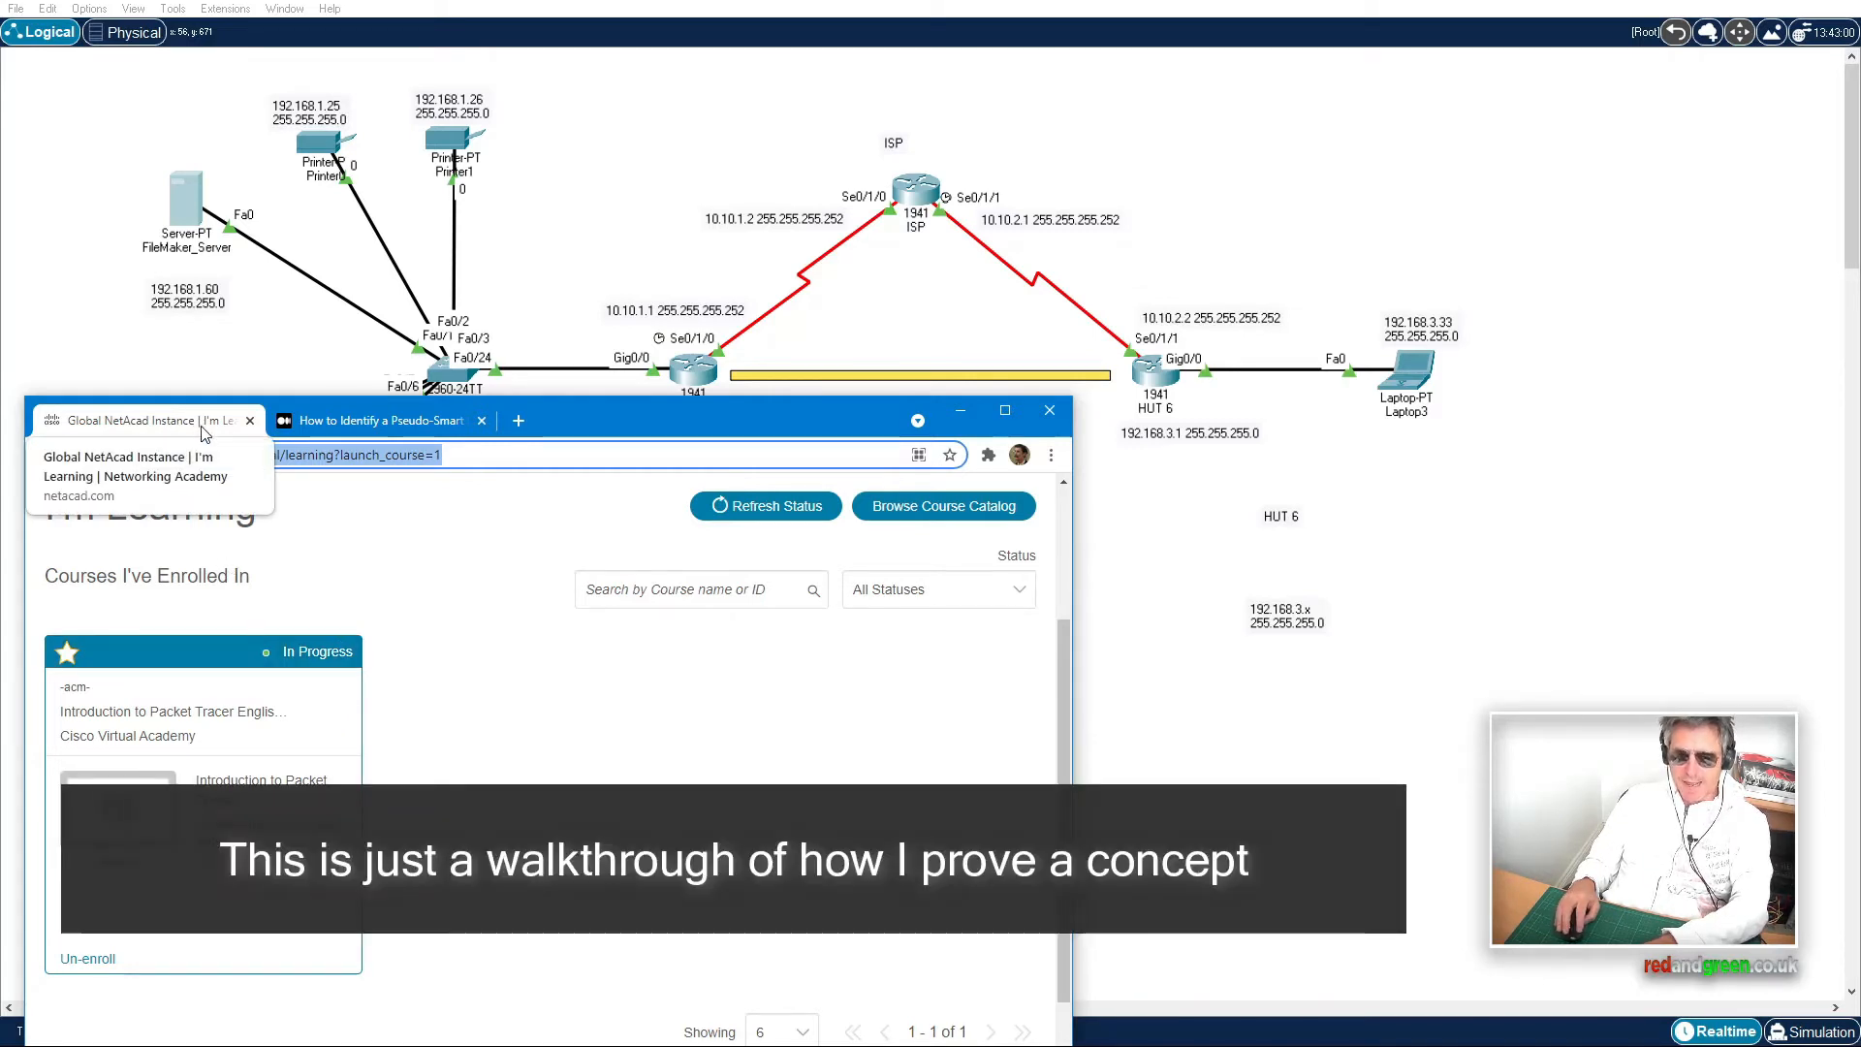
click(330, 8)
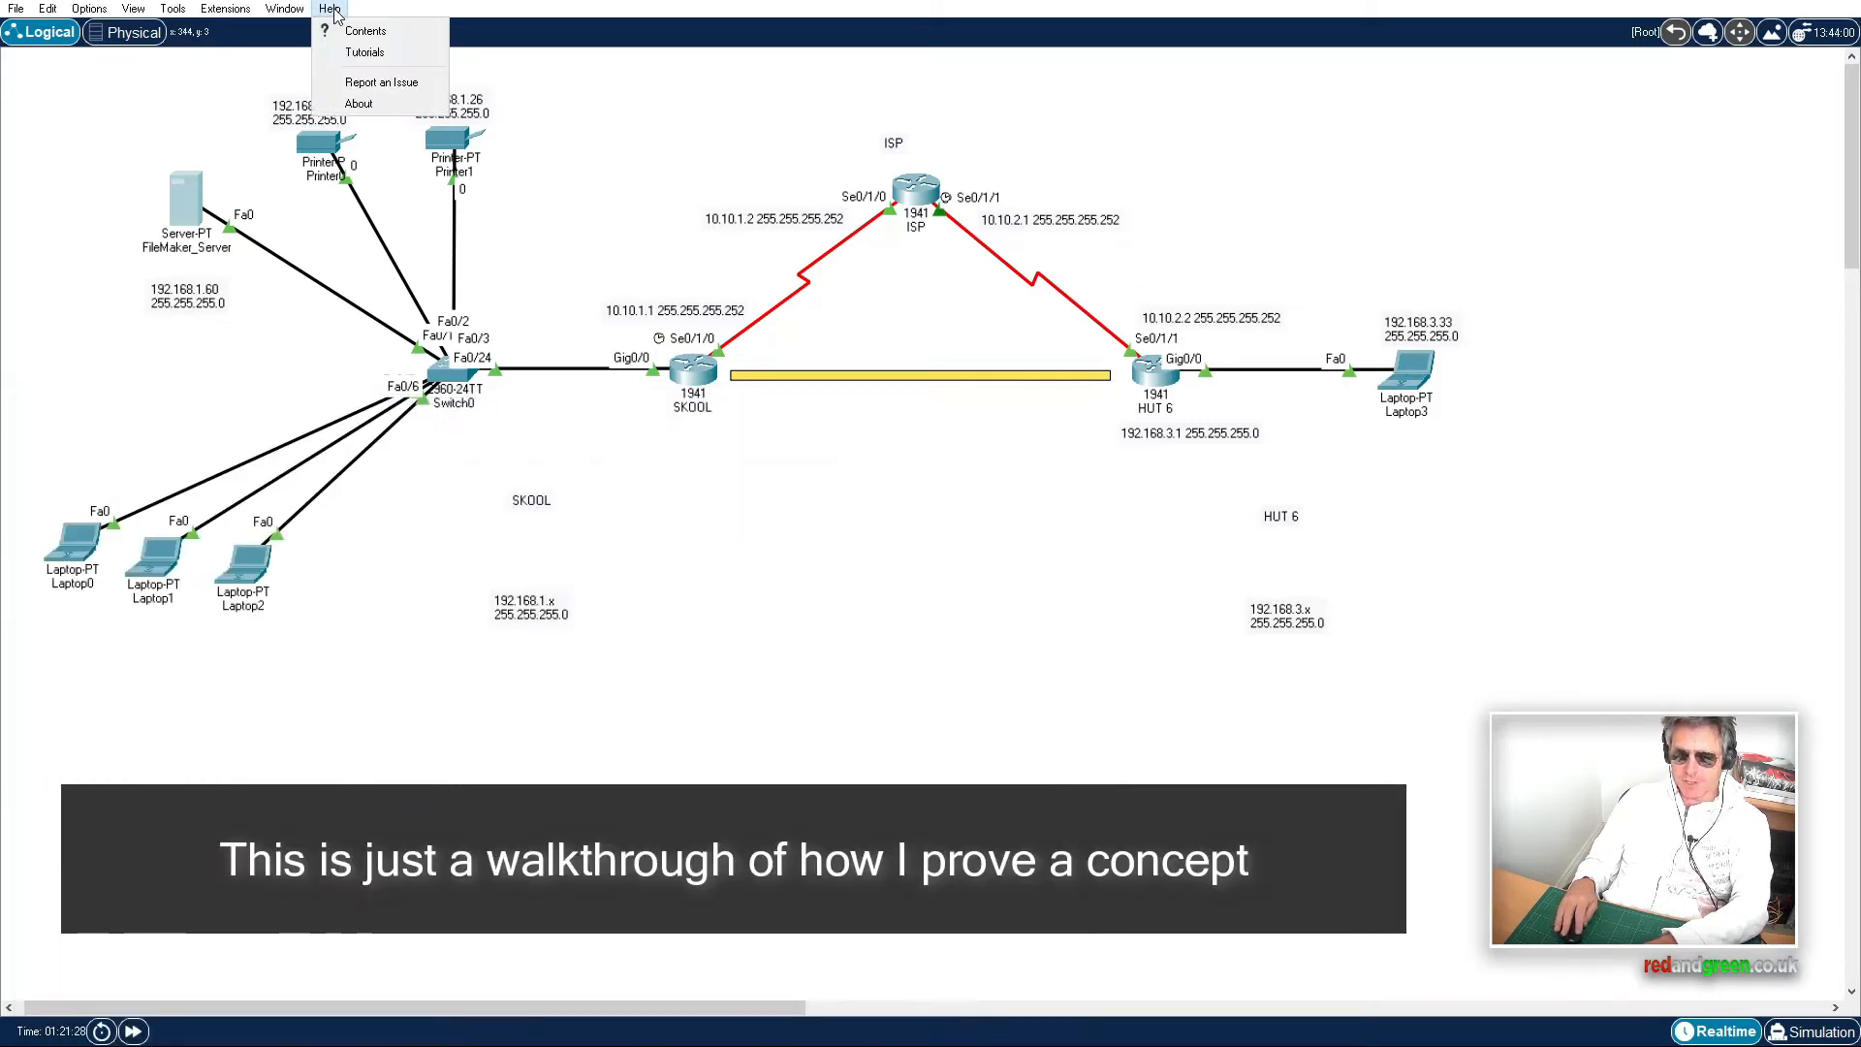
click(385, 104)
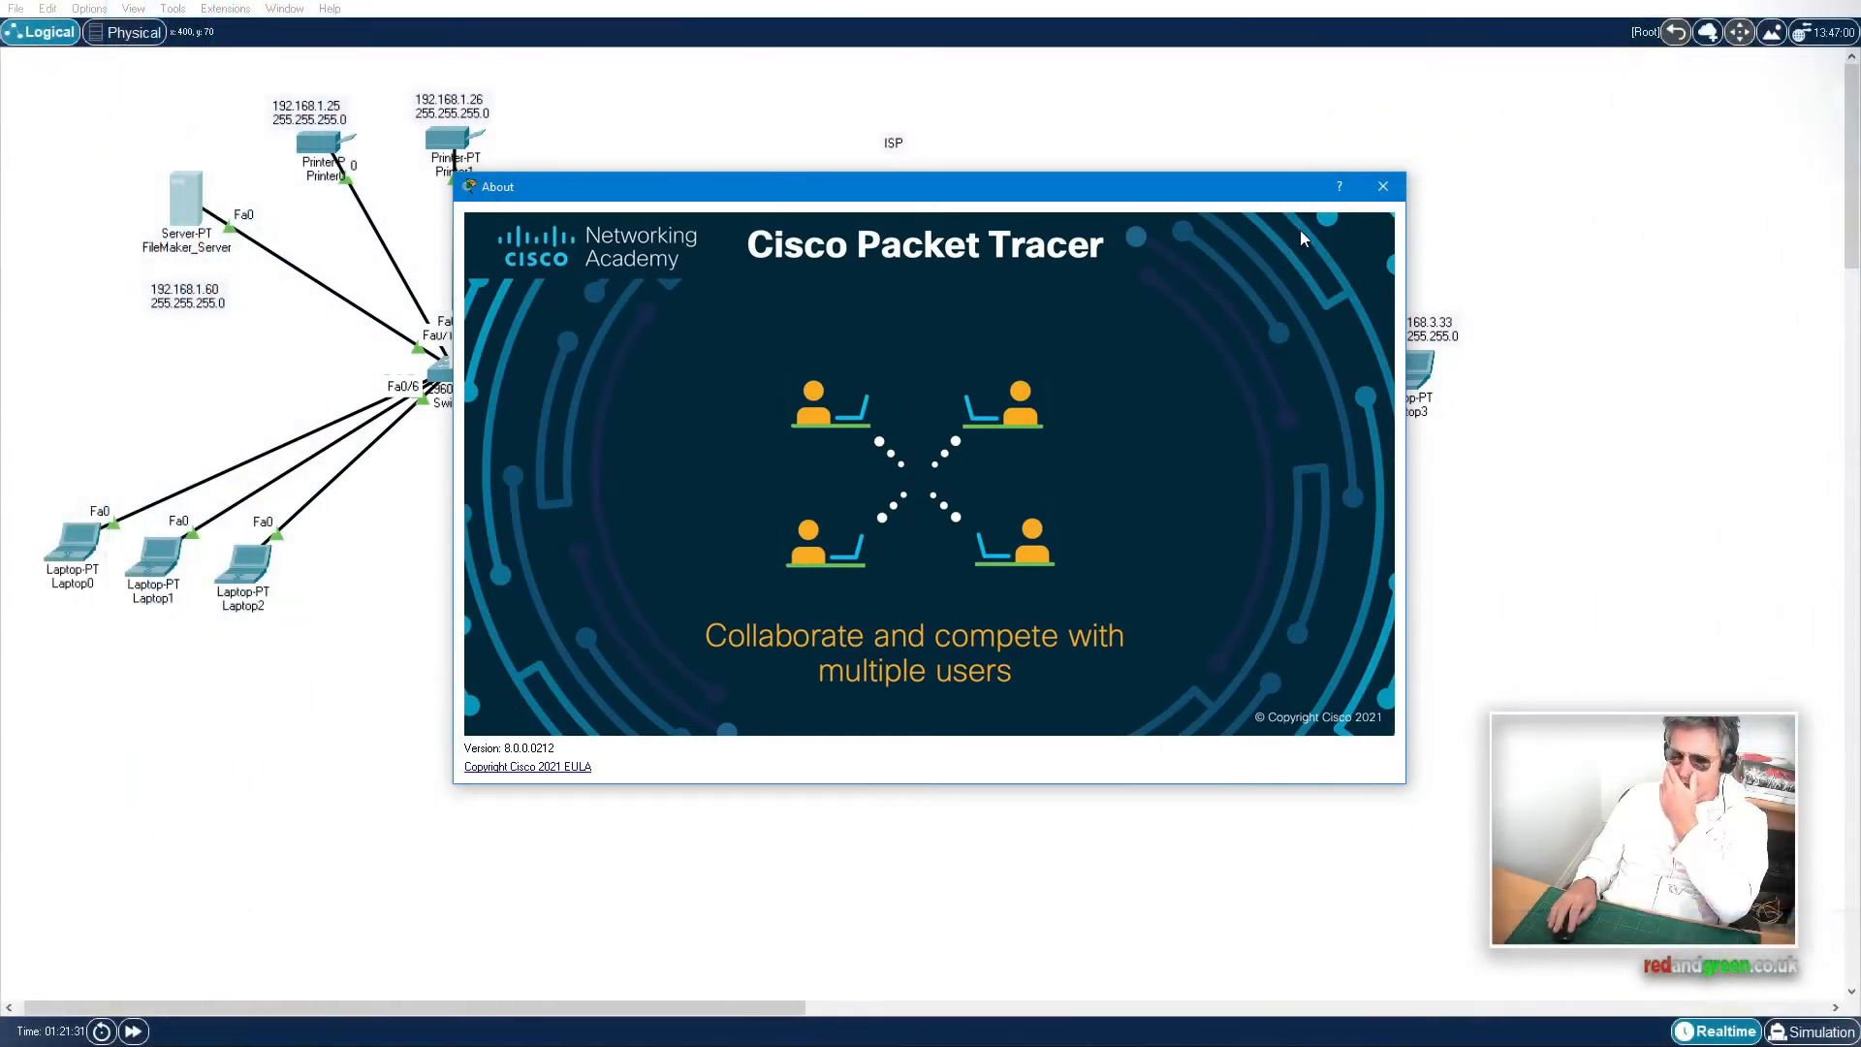
click(1383, 186)
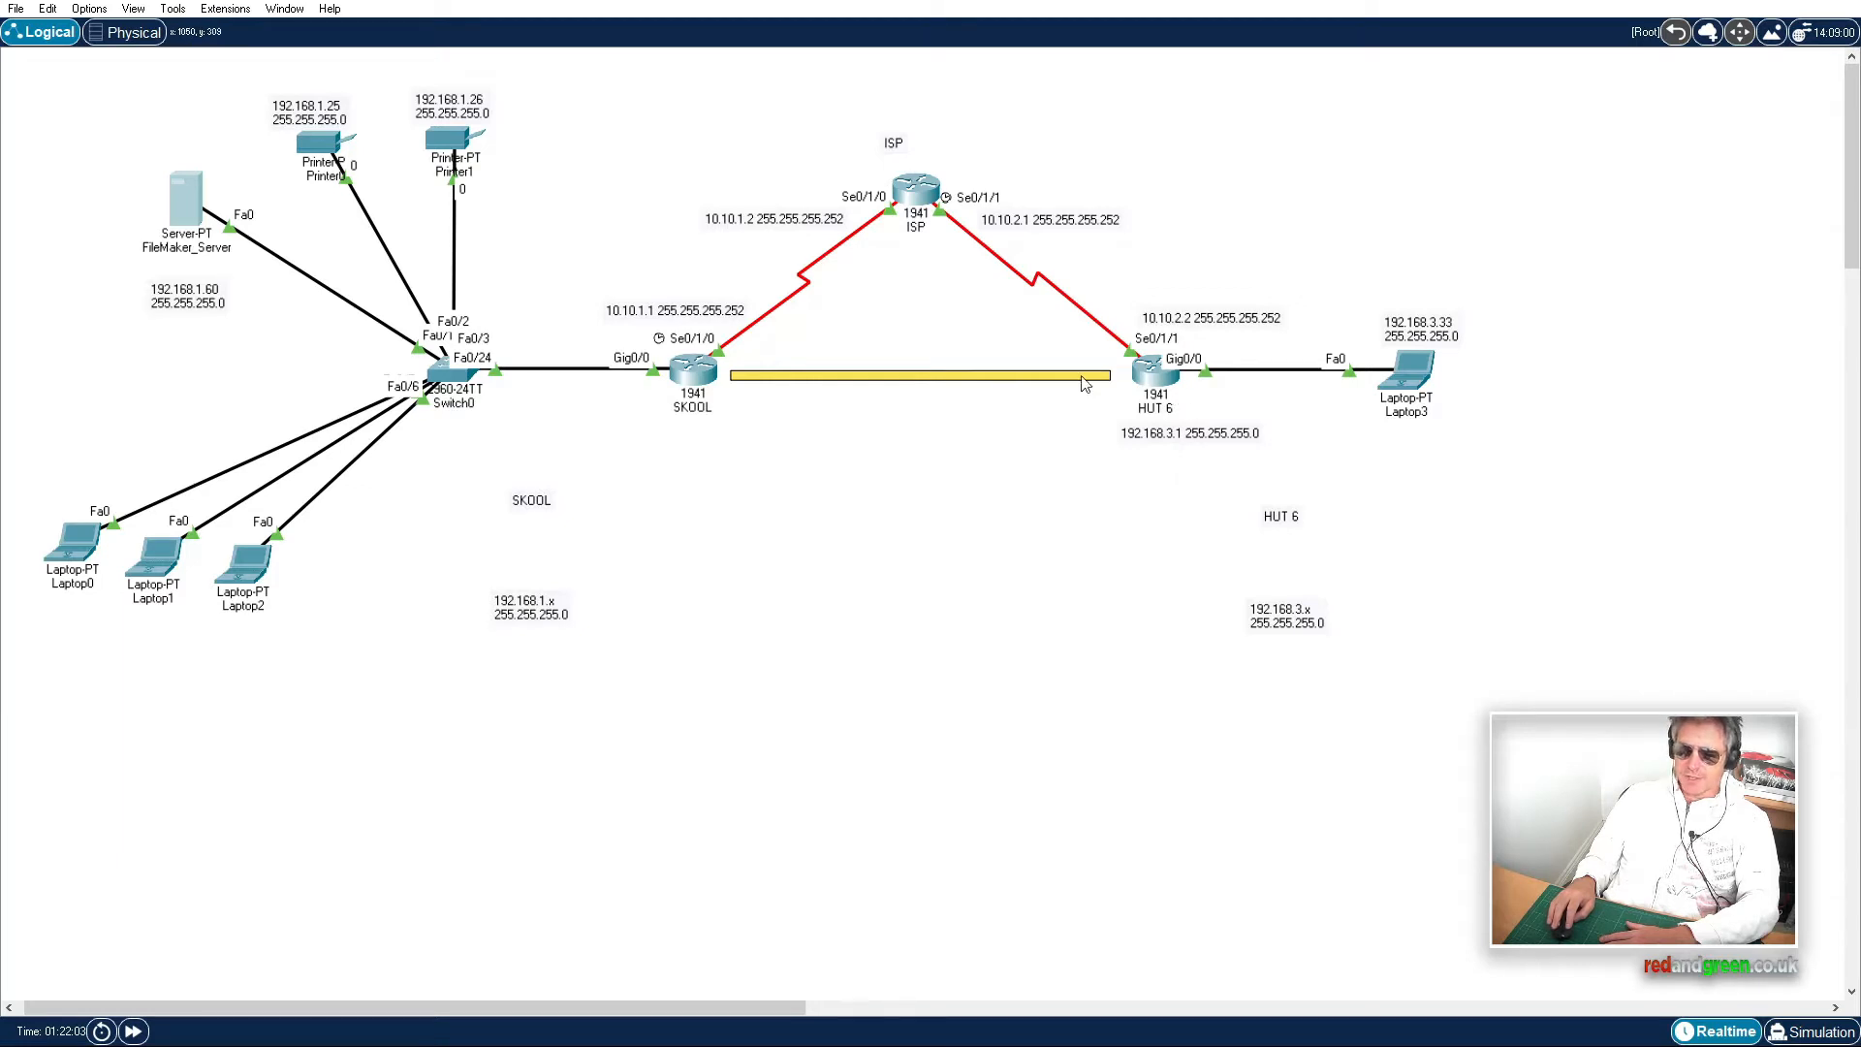
Step: Bring Router3's command-line window into view on the topology and close it
mouse_move(690, 383)
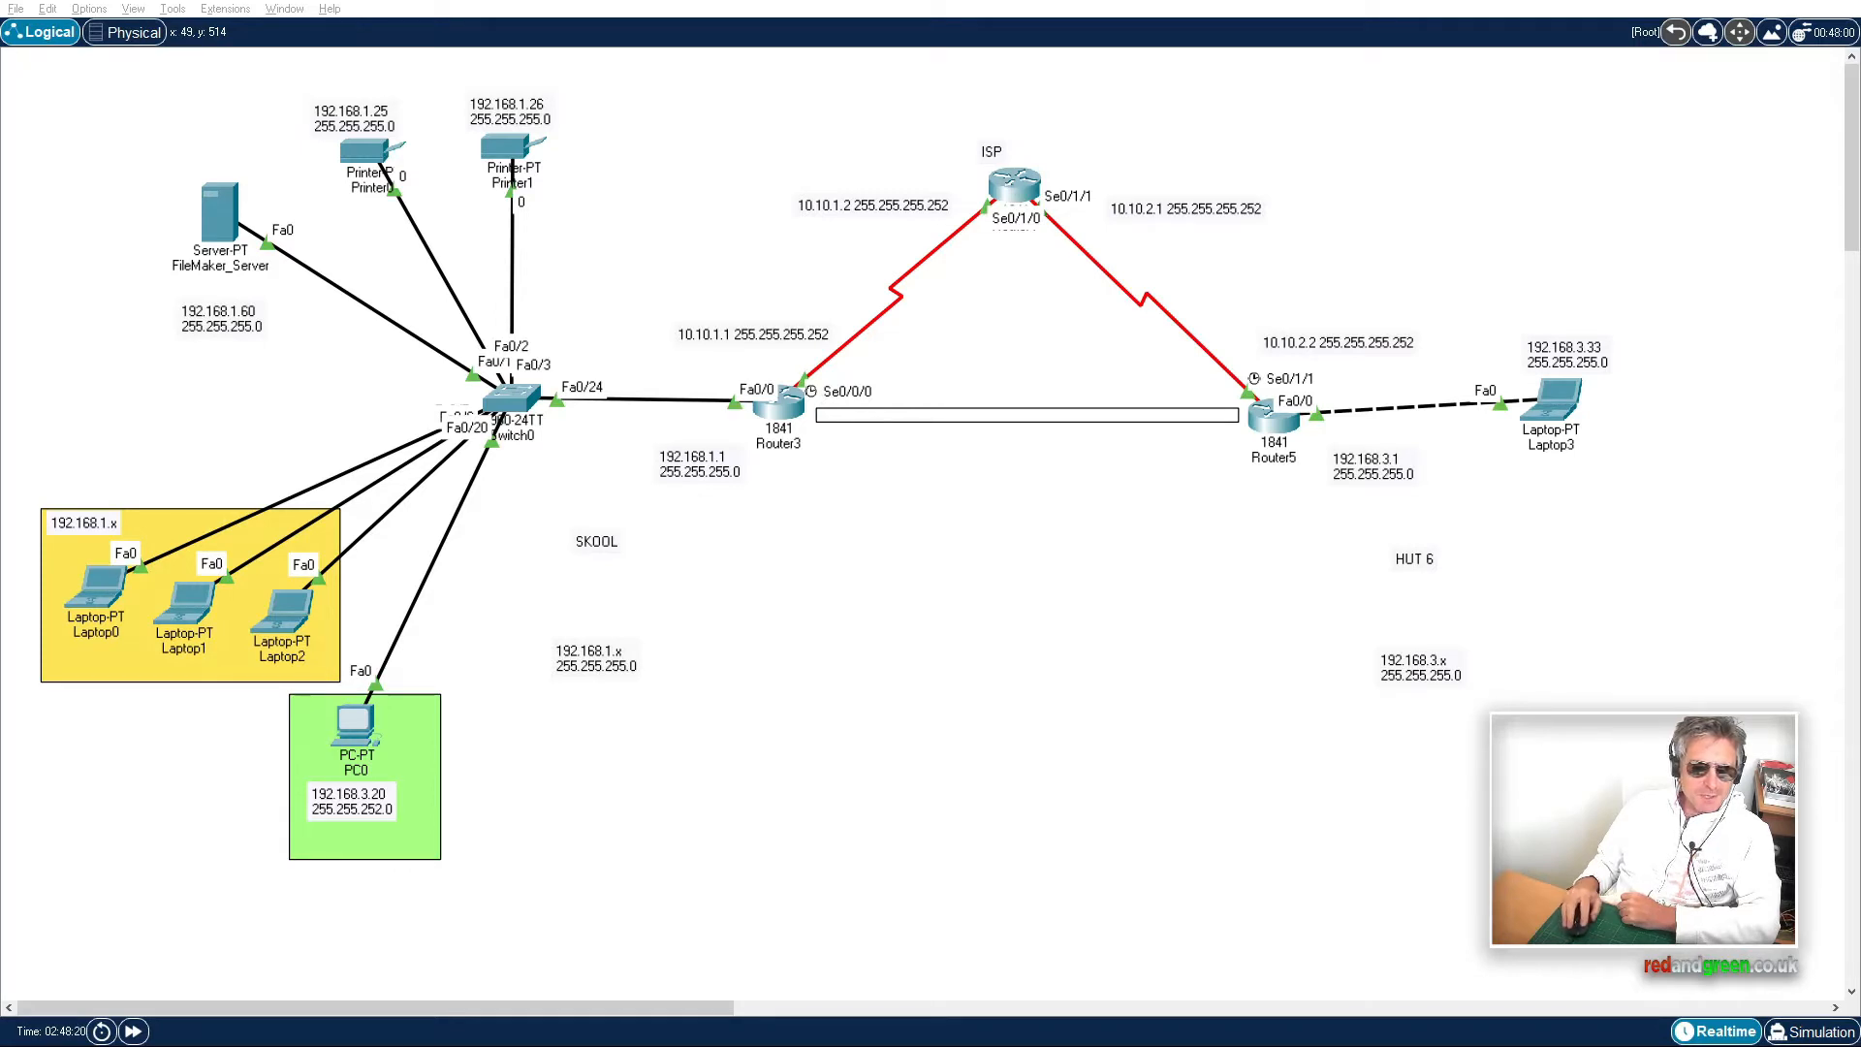
drag(2, 719, 399, 716)
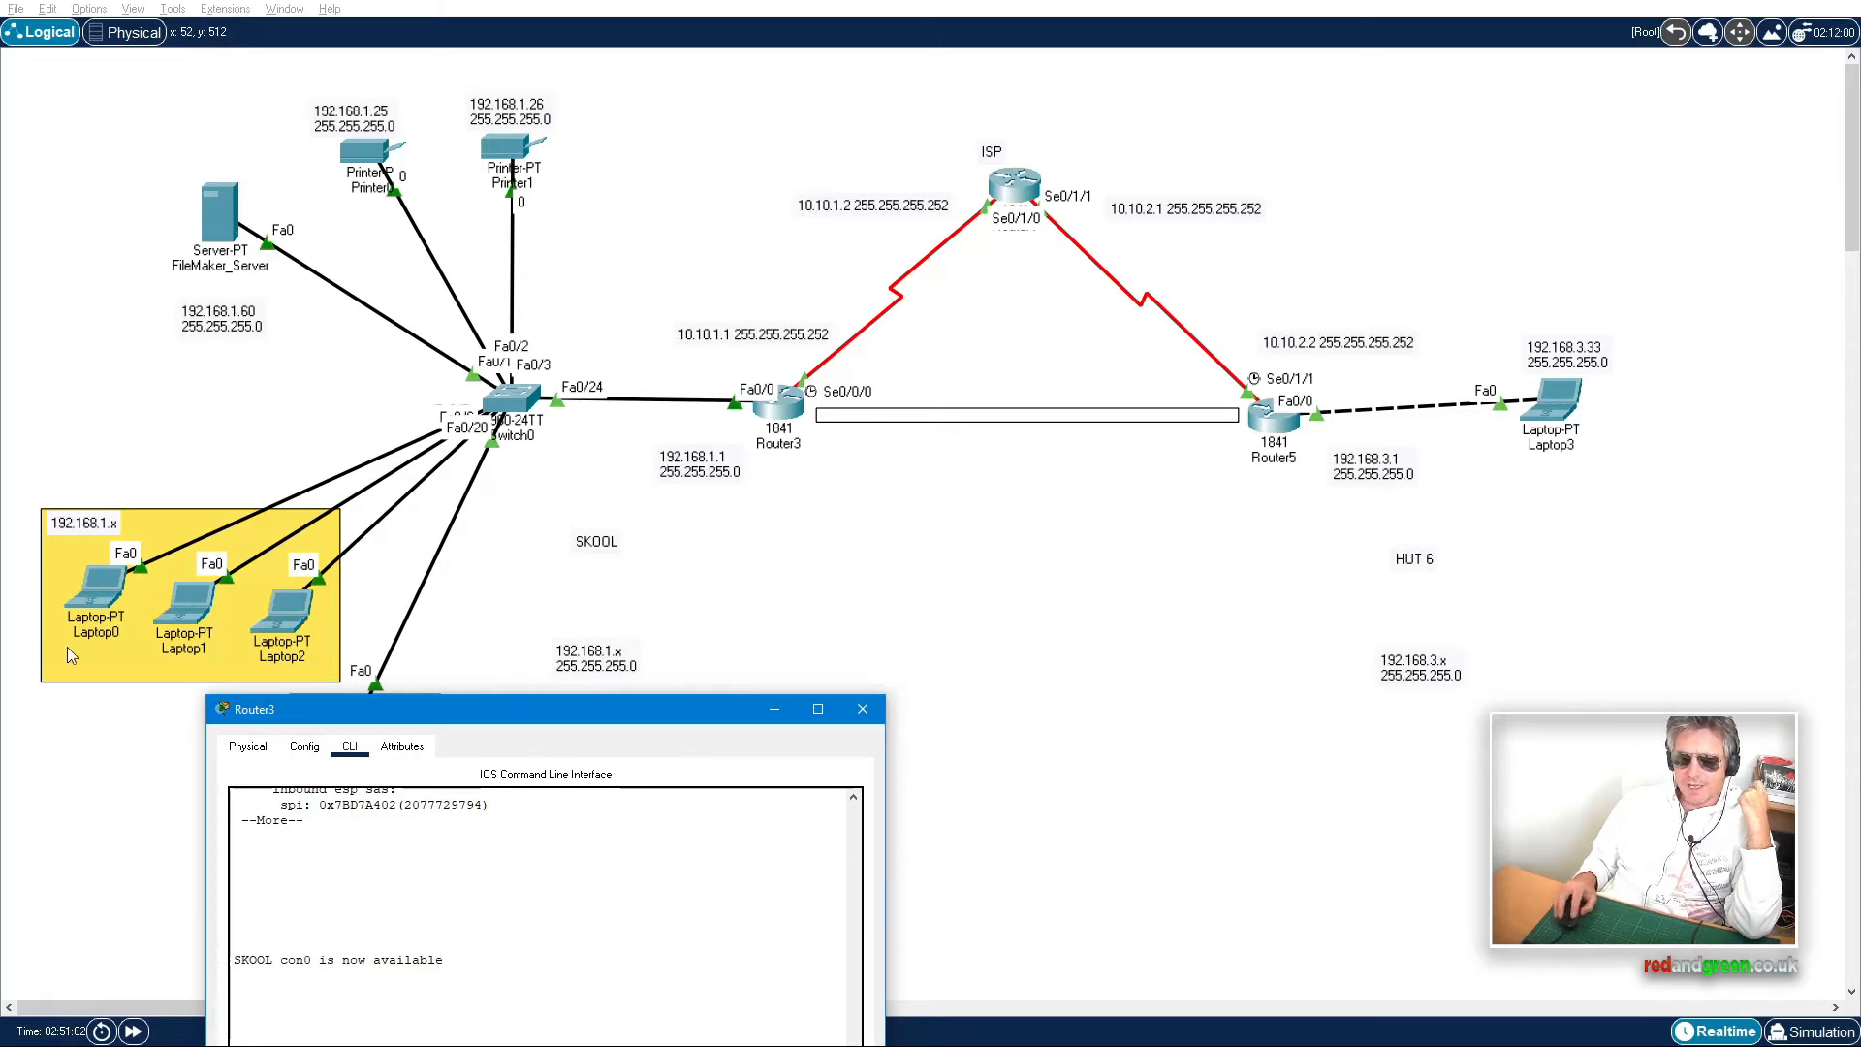
click(862, 709)
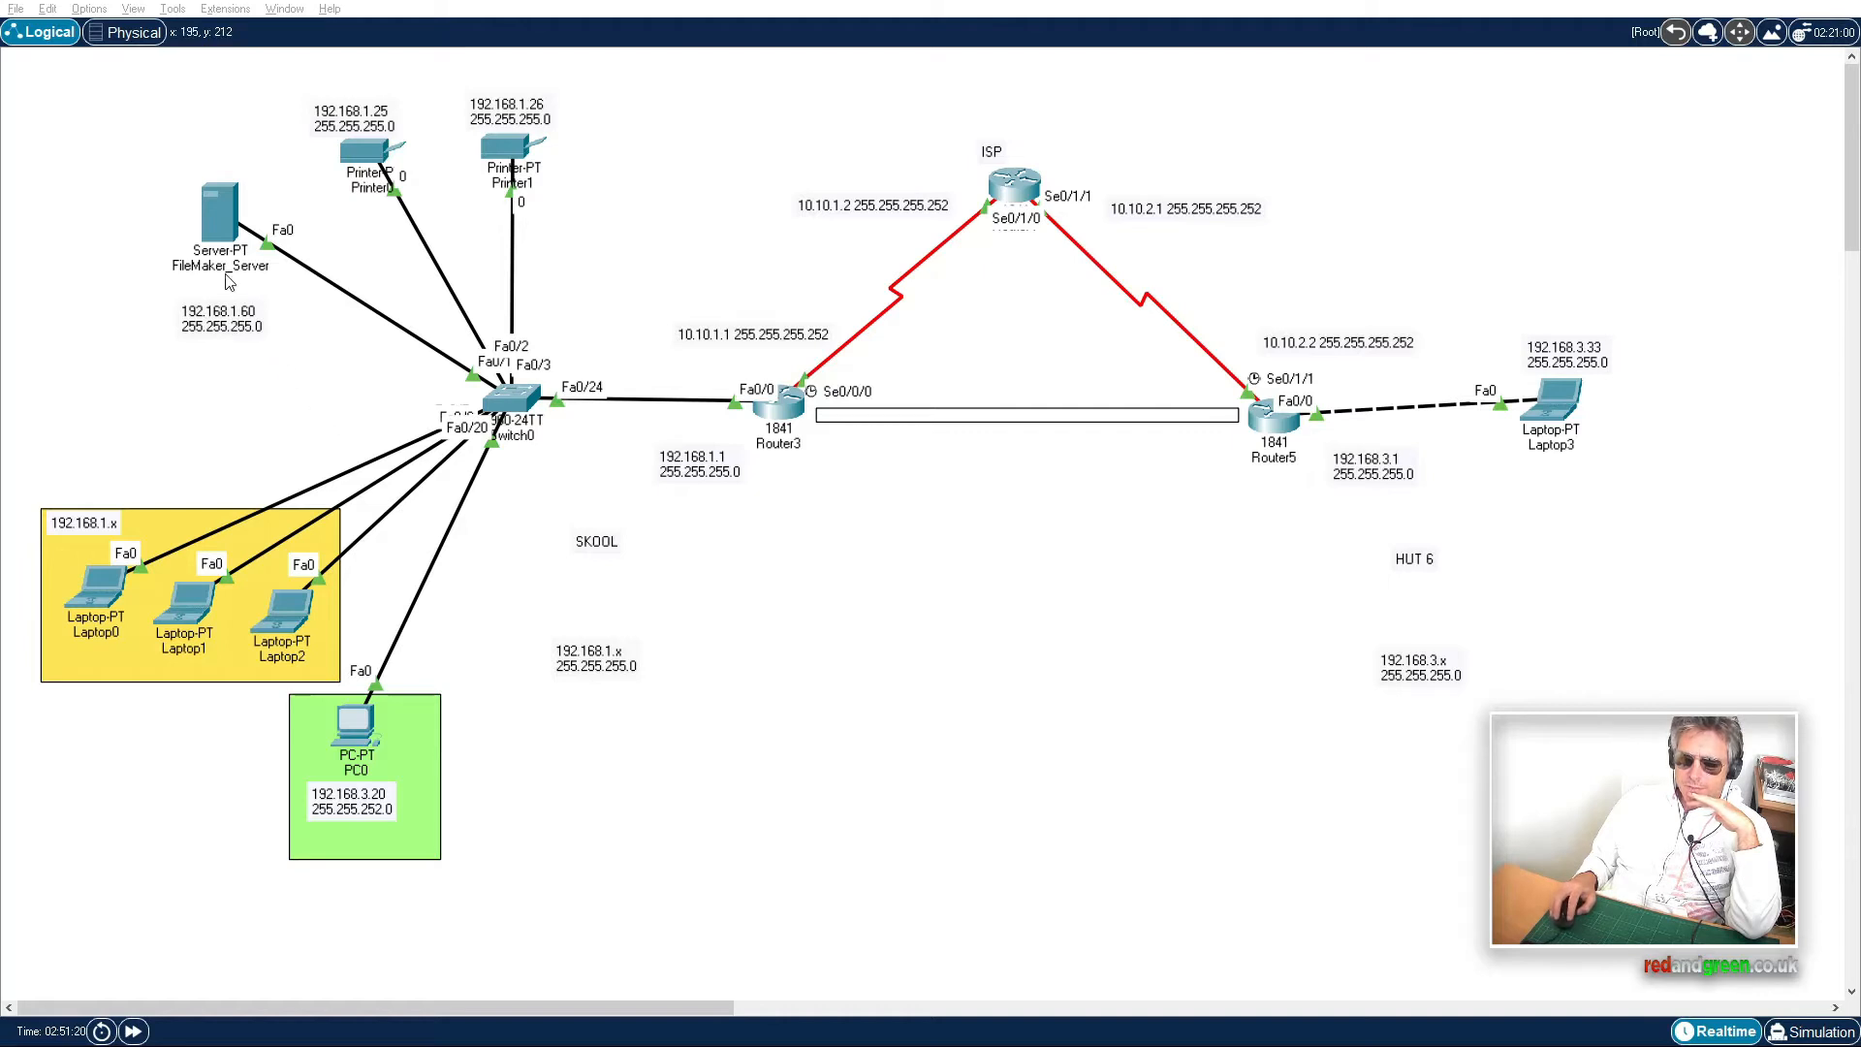
Step: Inspect the IPv4 address and subnet mask on FileMaker_Server's FastEthernet0 interface
click(220, 219)
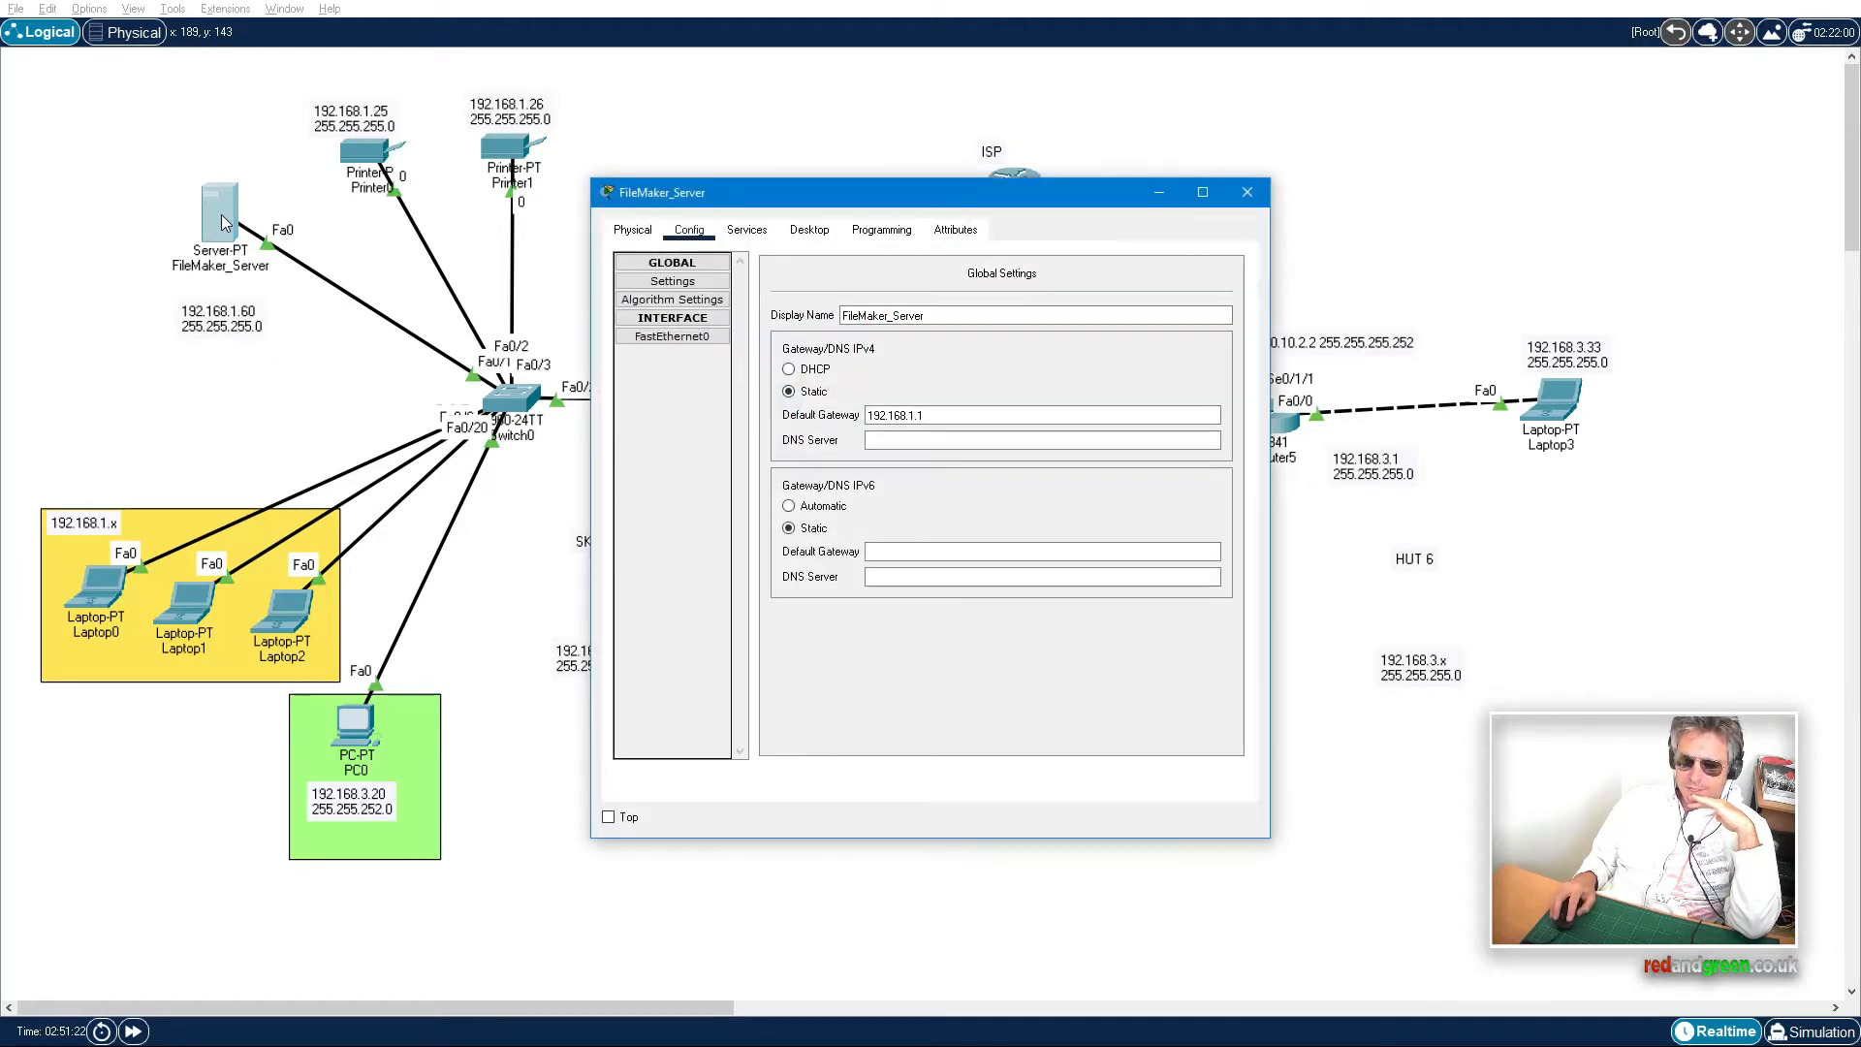
click(685, 337)
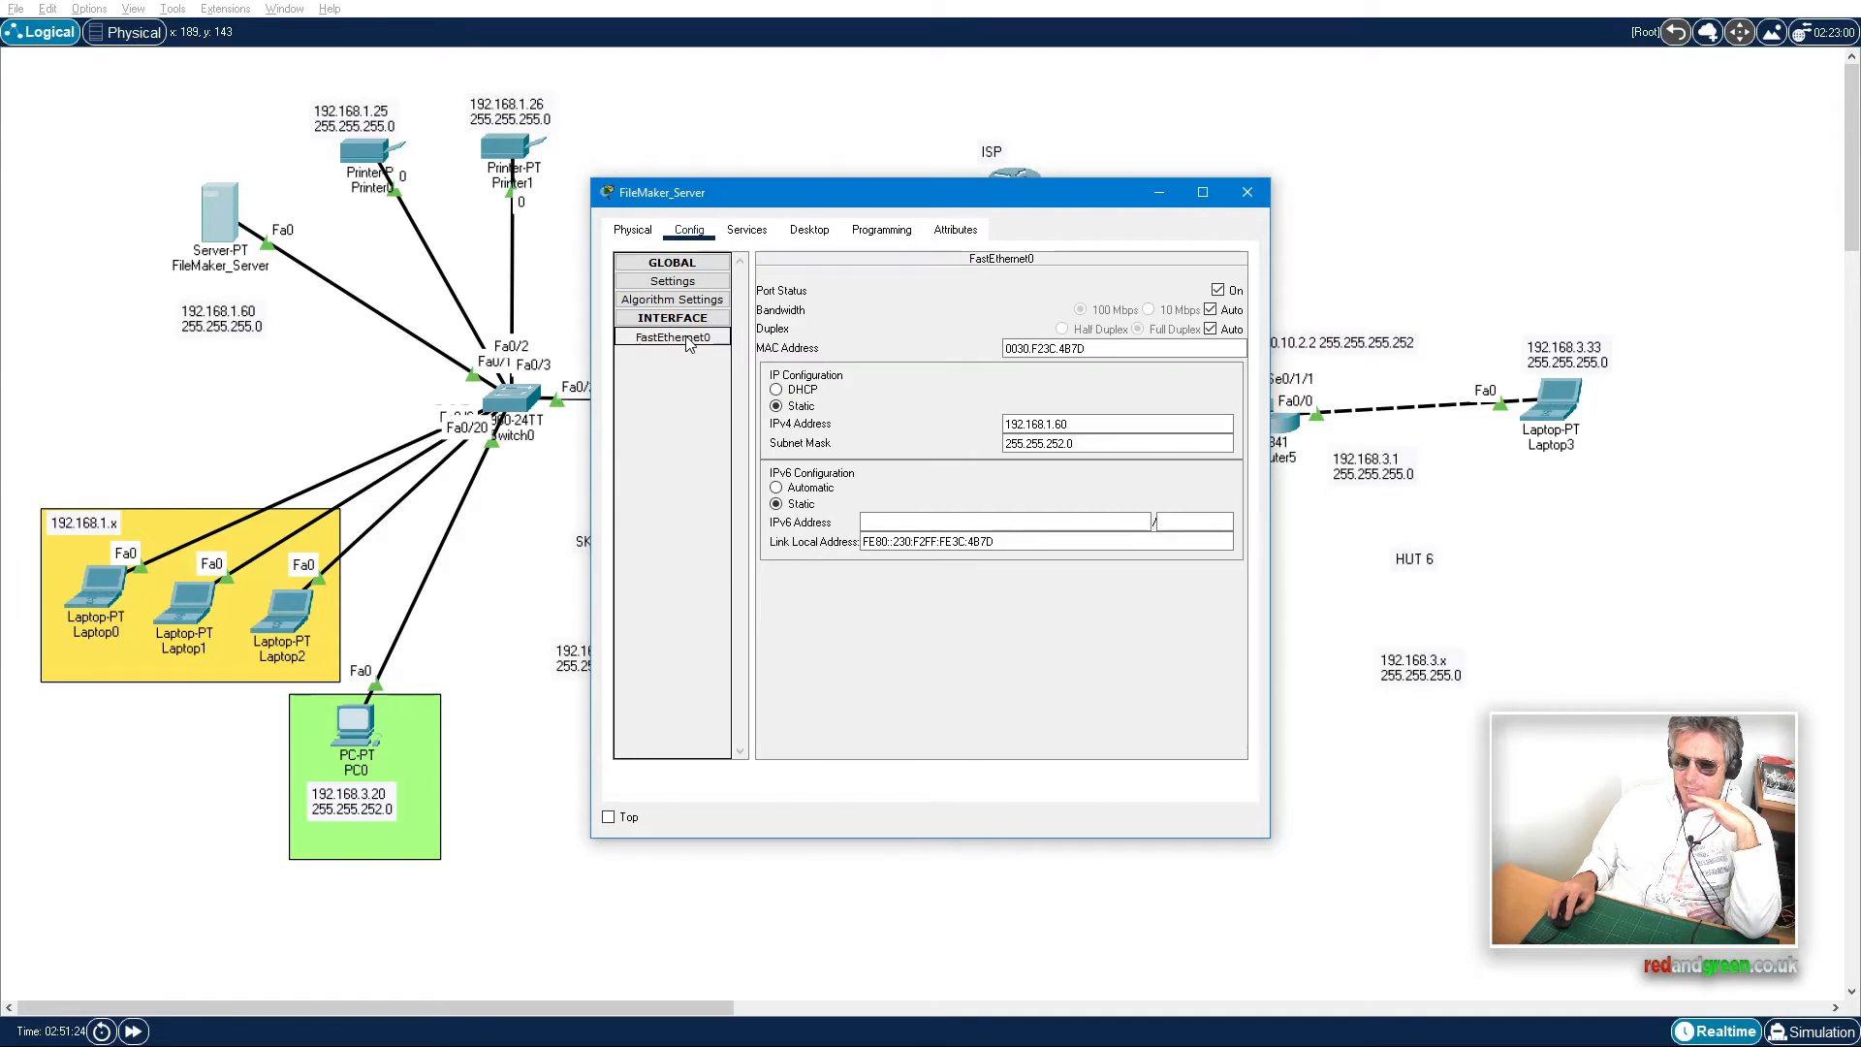
click(1030, 443)
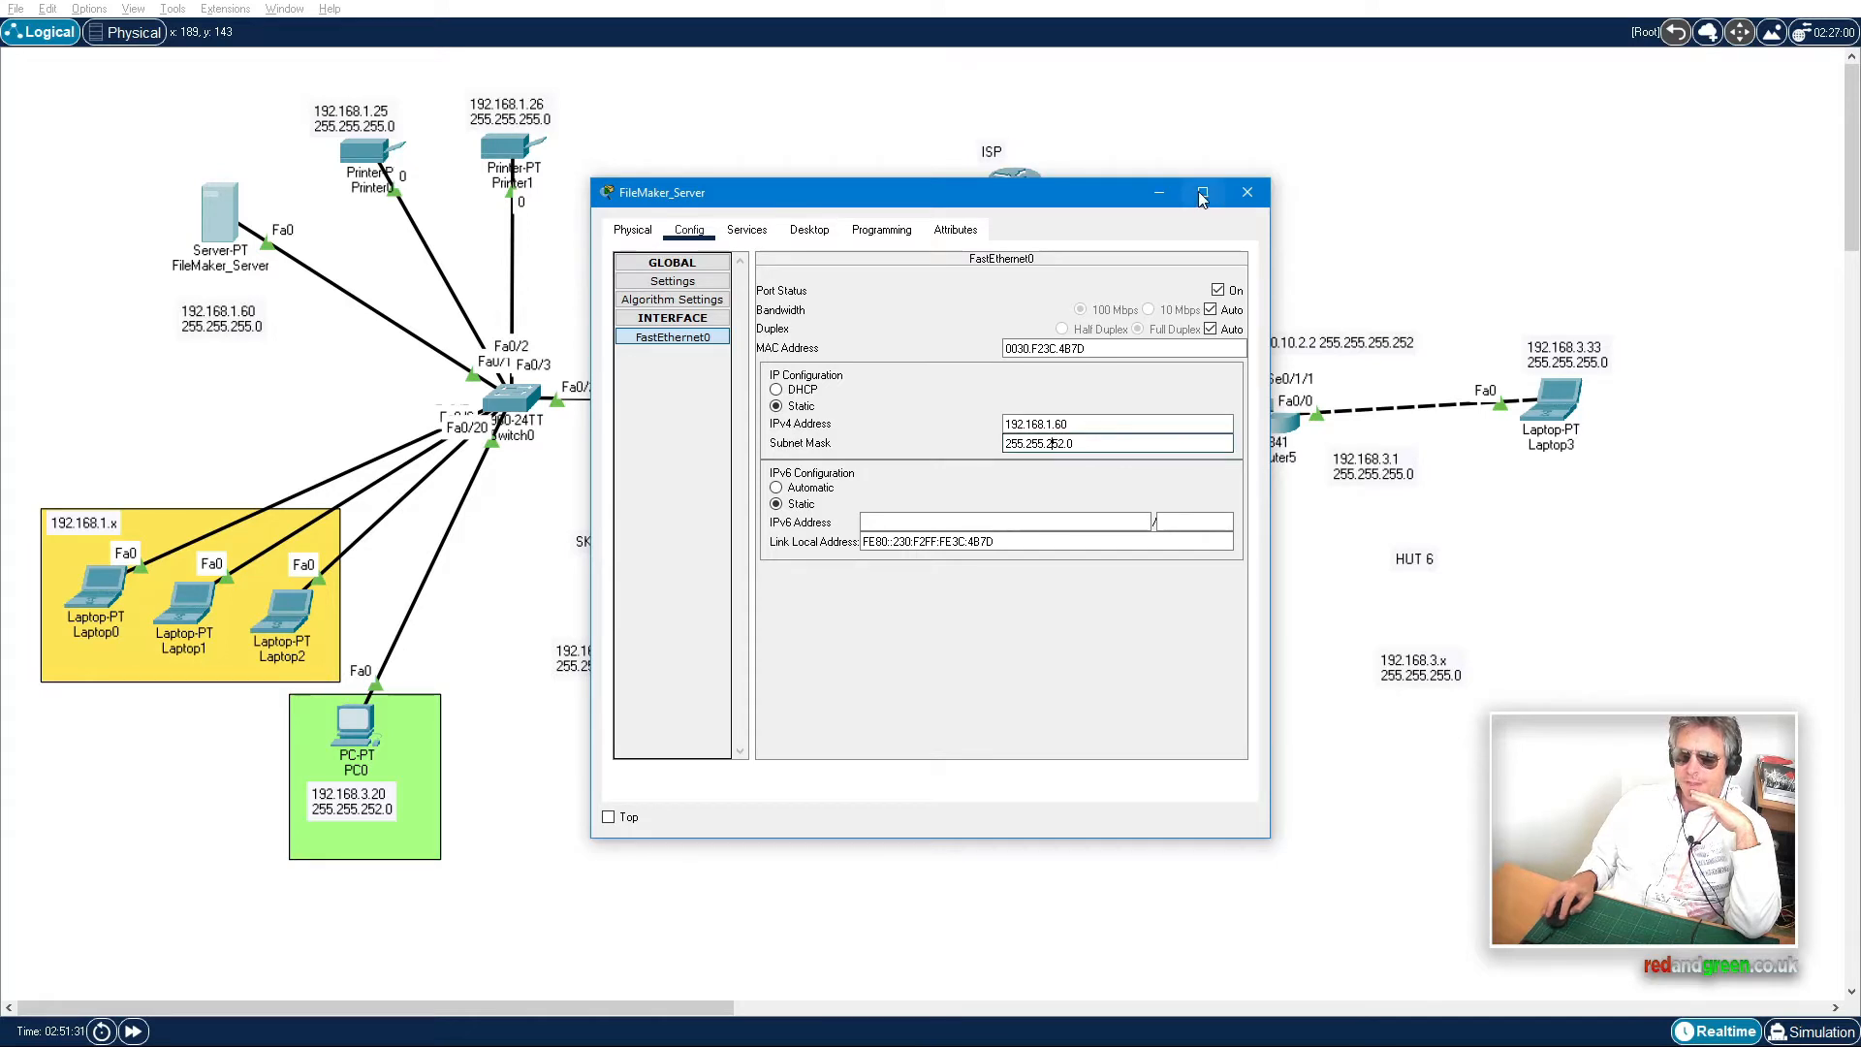
click(1246, 194)
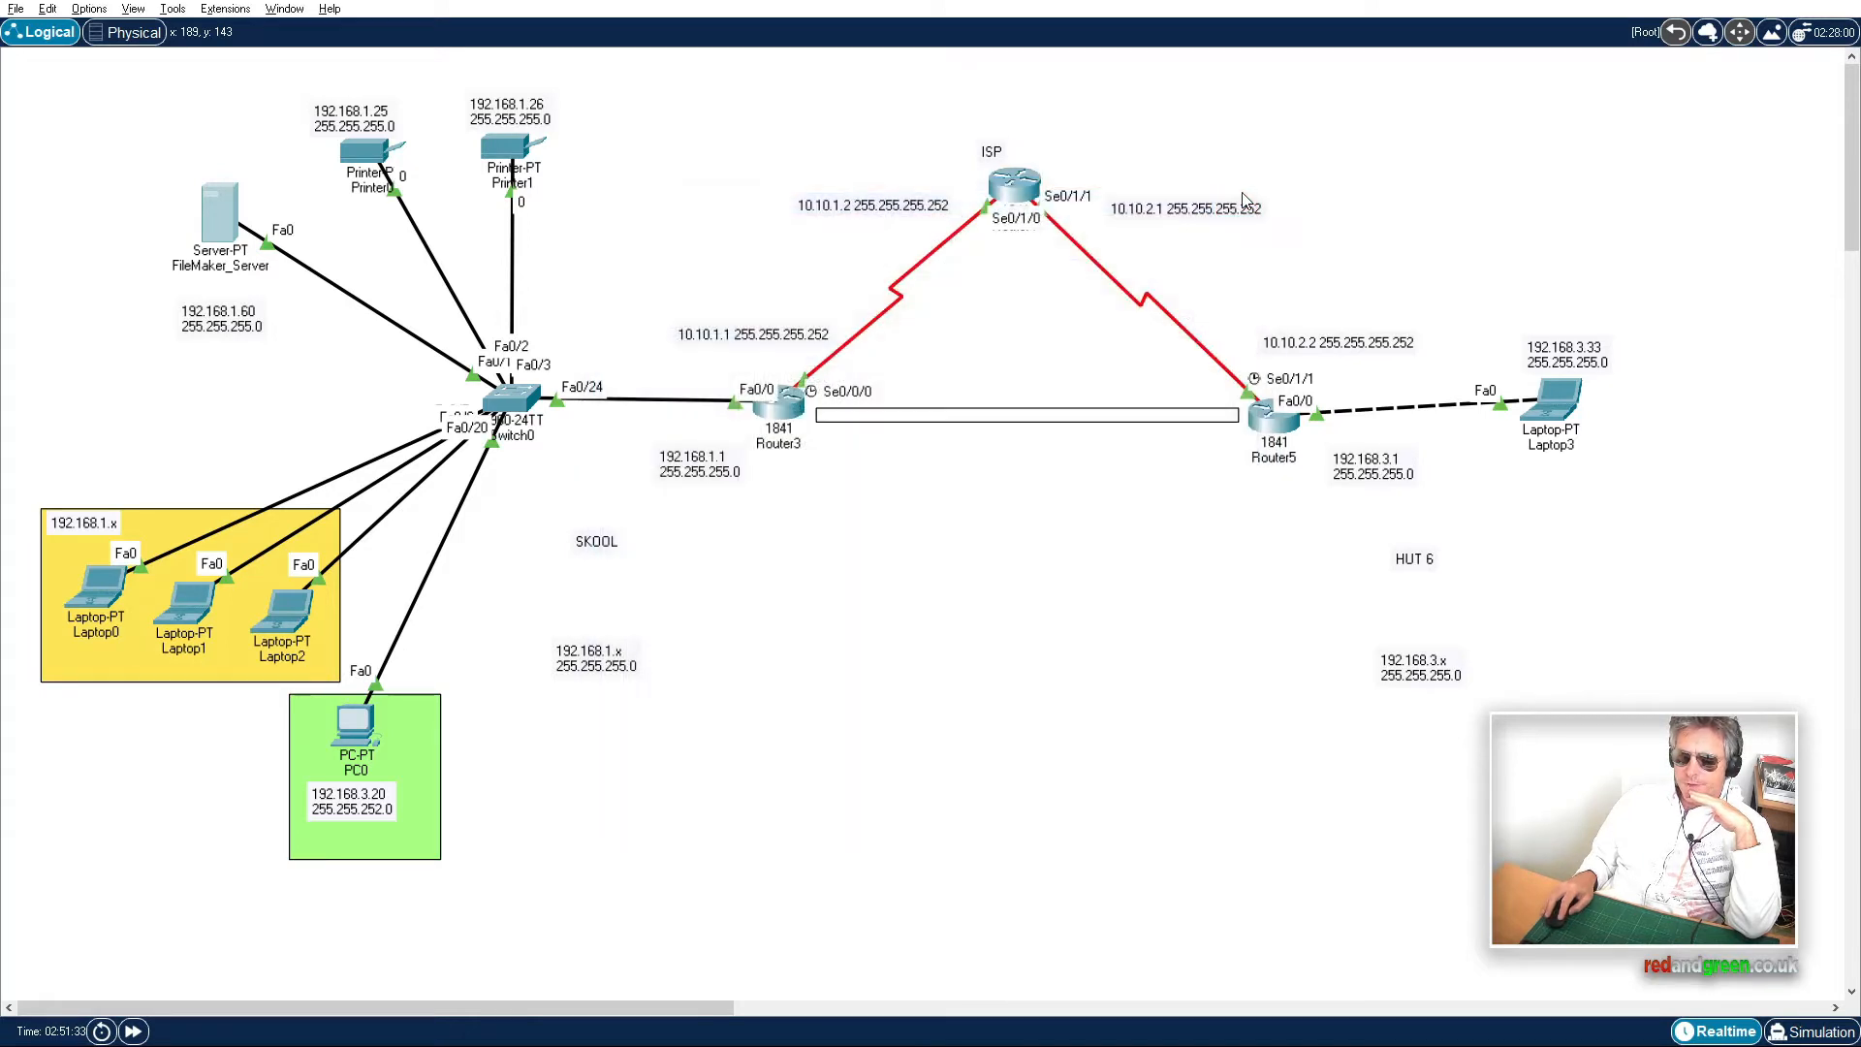
Step: Correct the subnet mask in the note below FileMaker_Server to 255.255.252.0 and check it against the server's FastEthernet0 settings
click(250, 333)
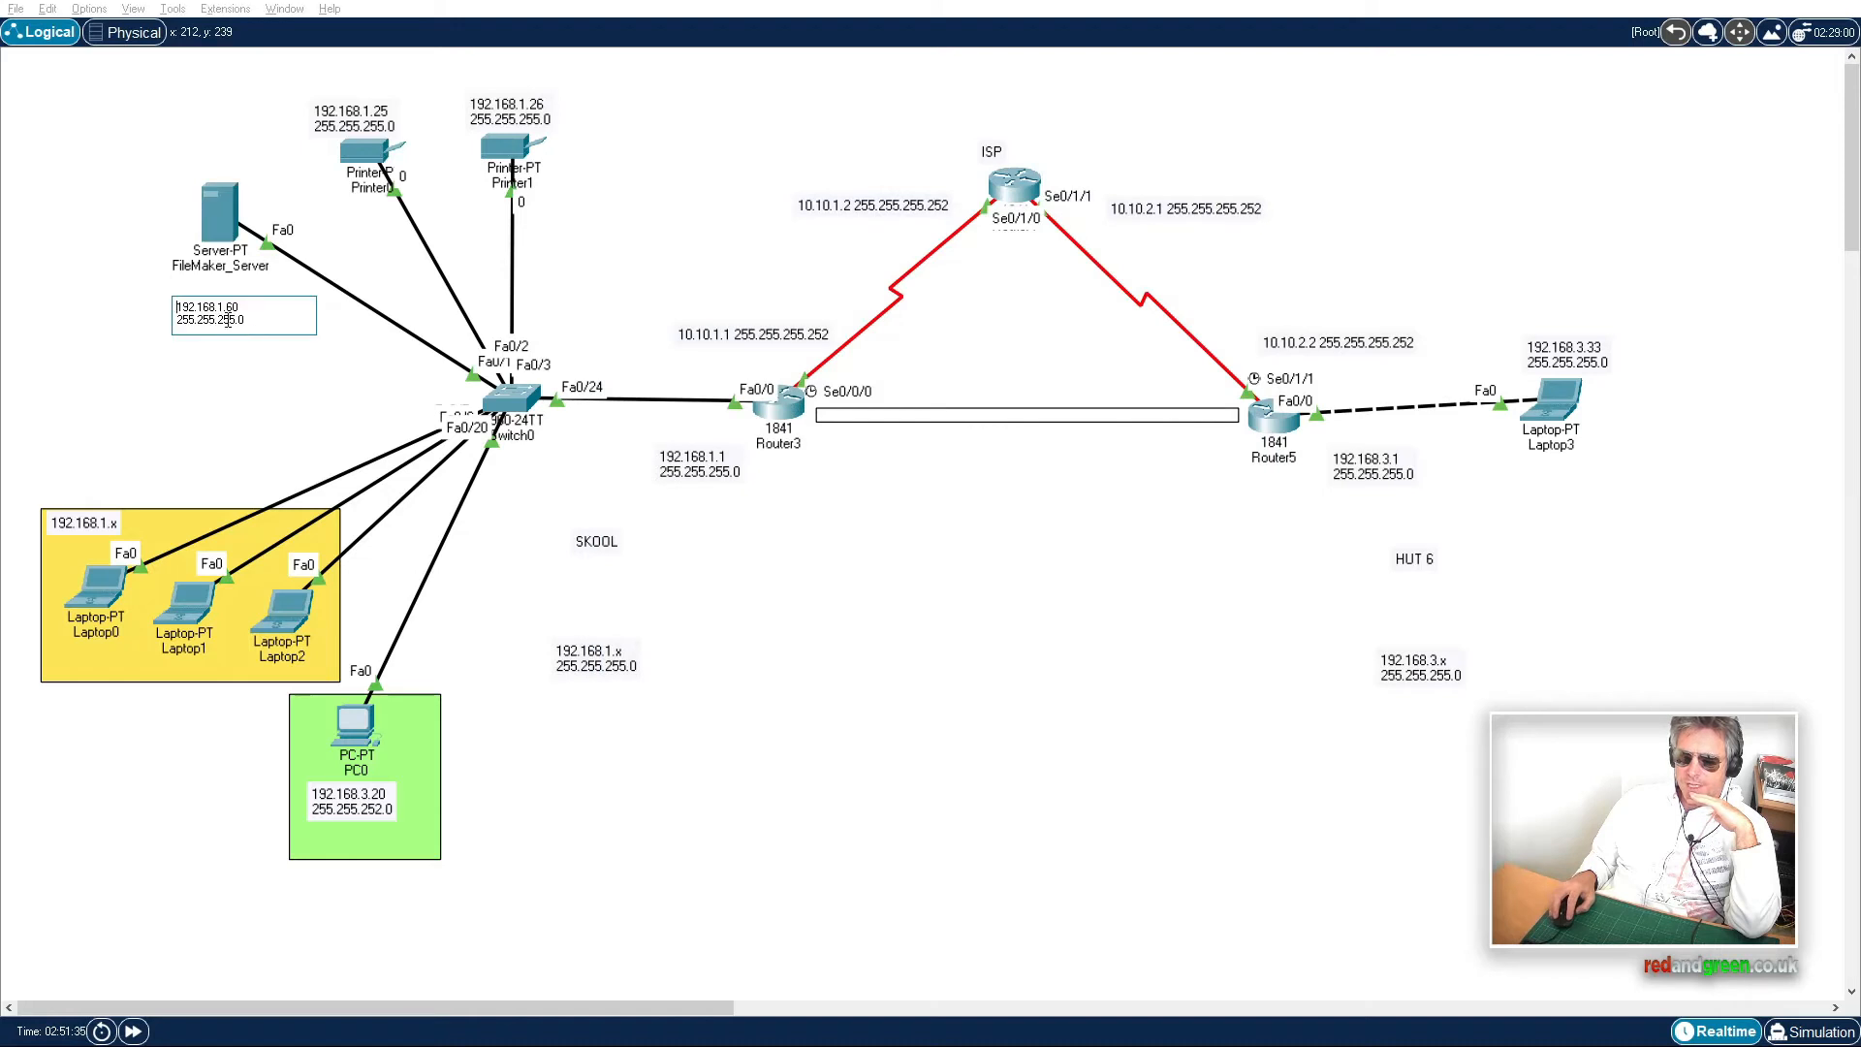
key(Right)
key(Right)
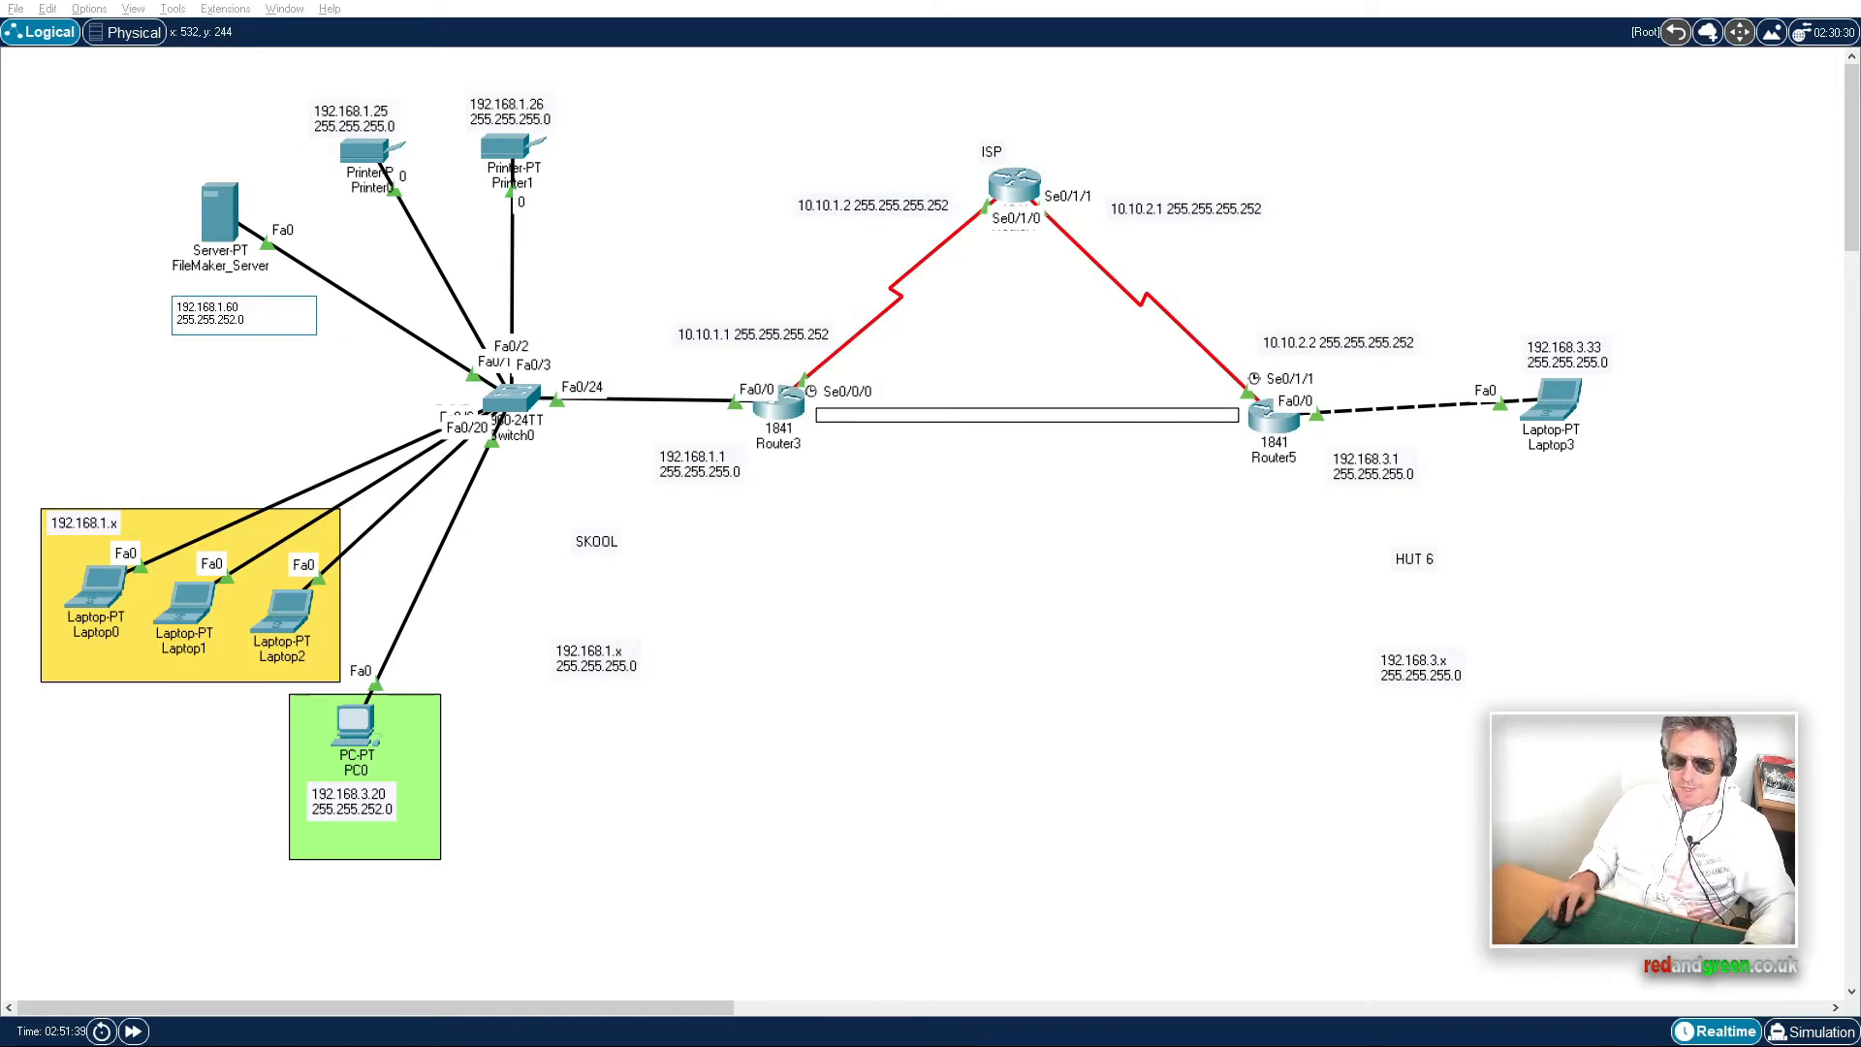
click(107, 355)
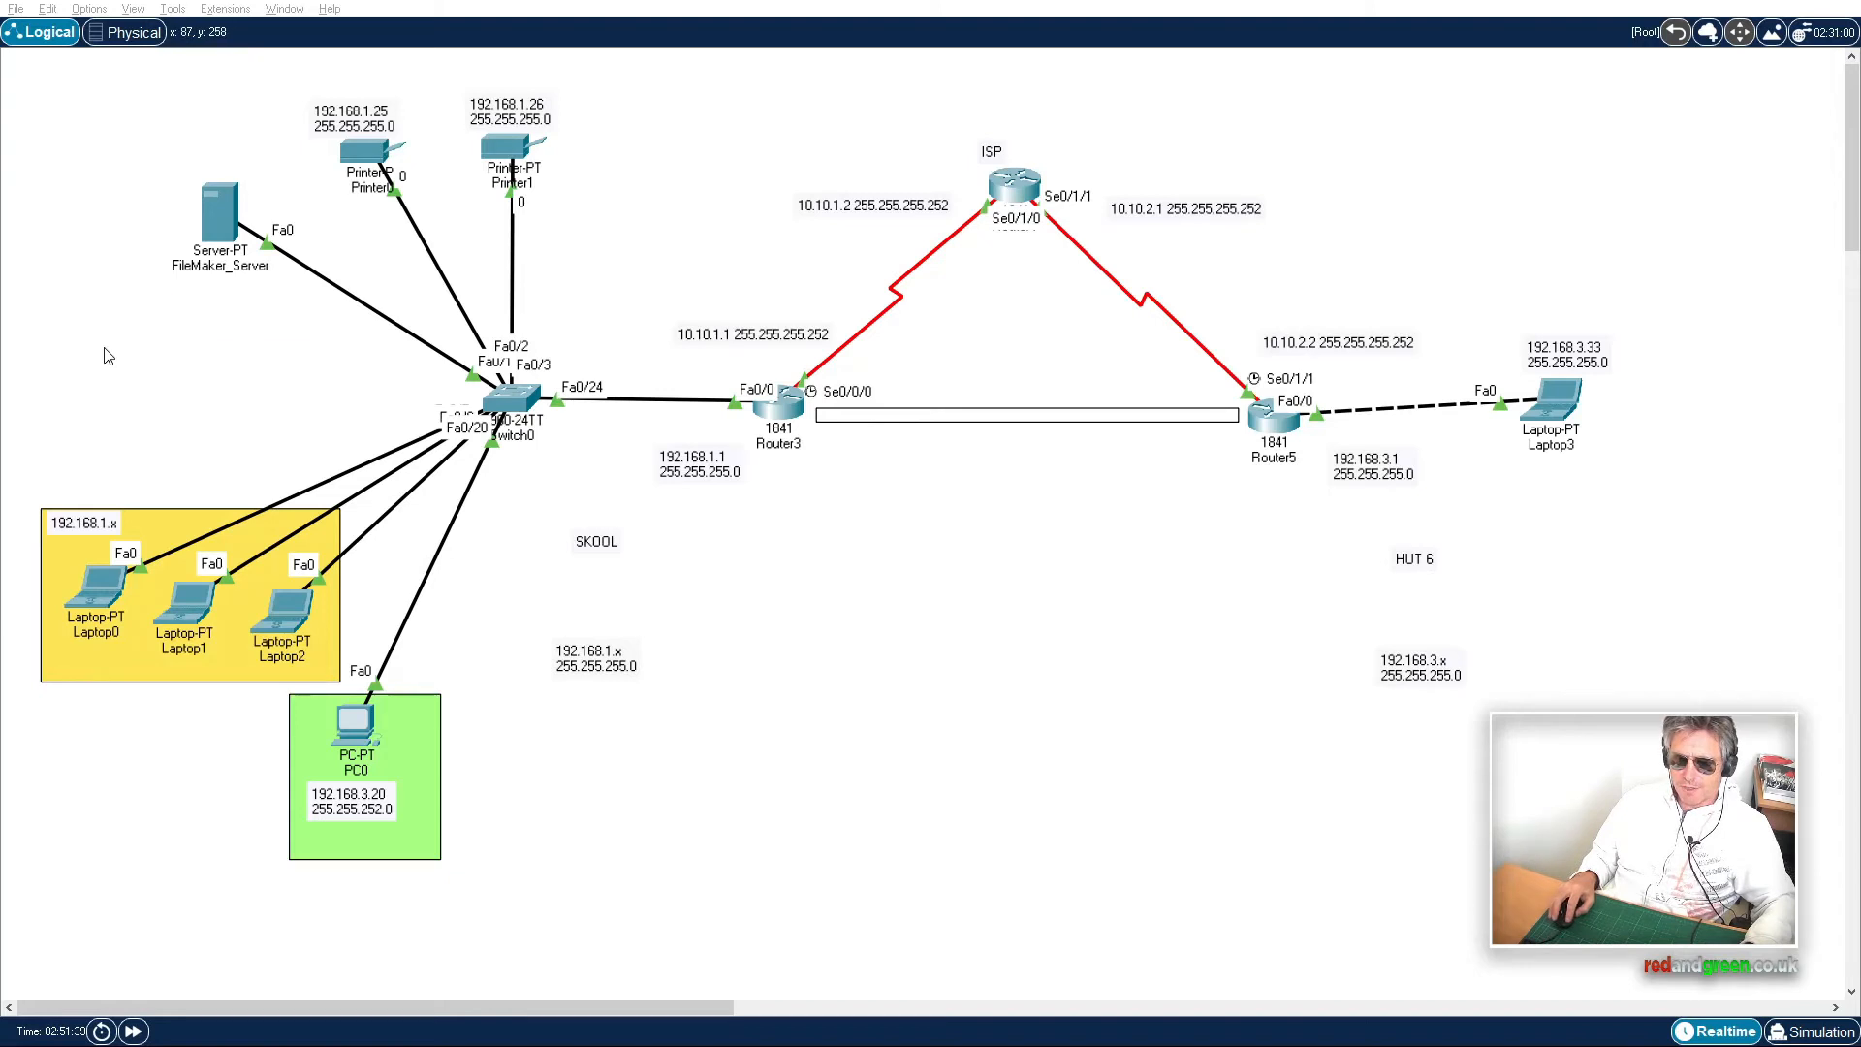
click(218, 217)
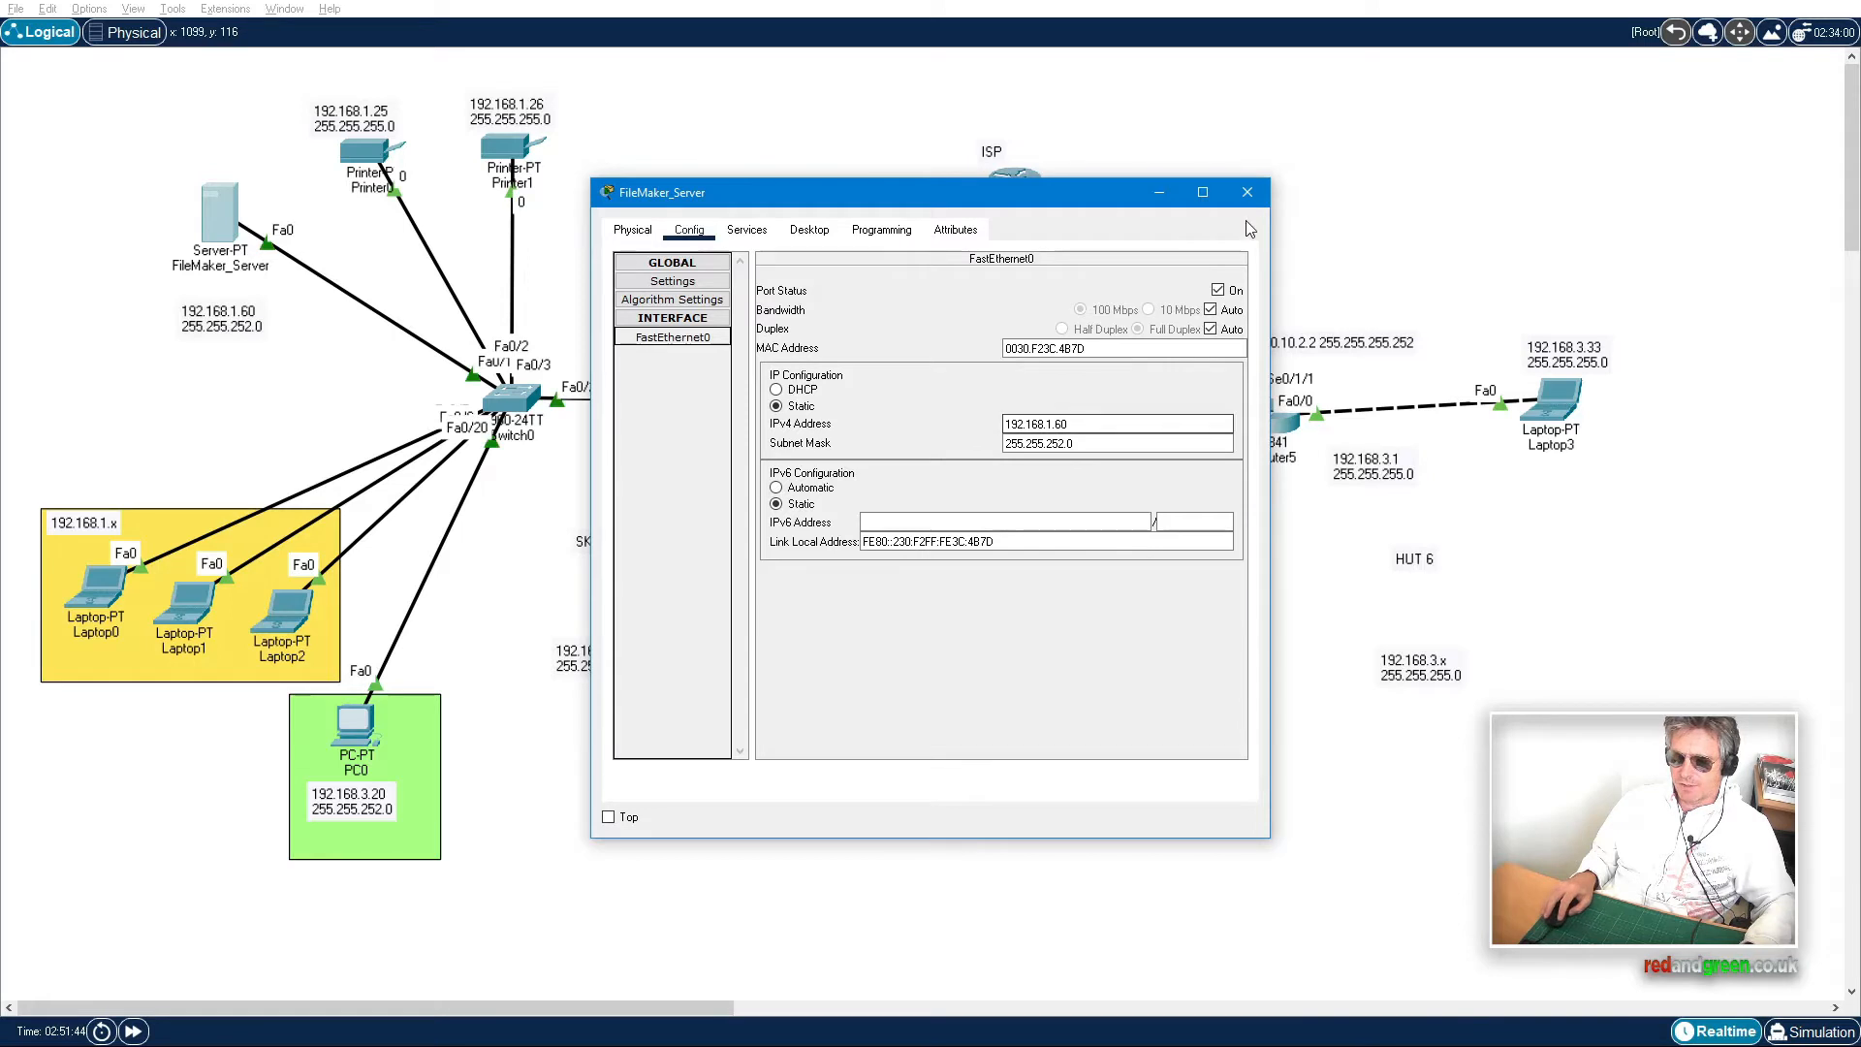
click(1246, 192)
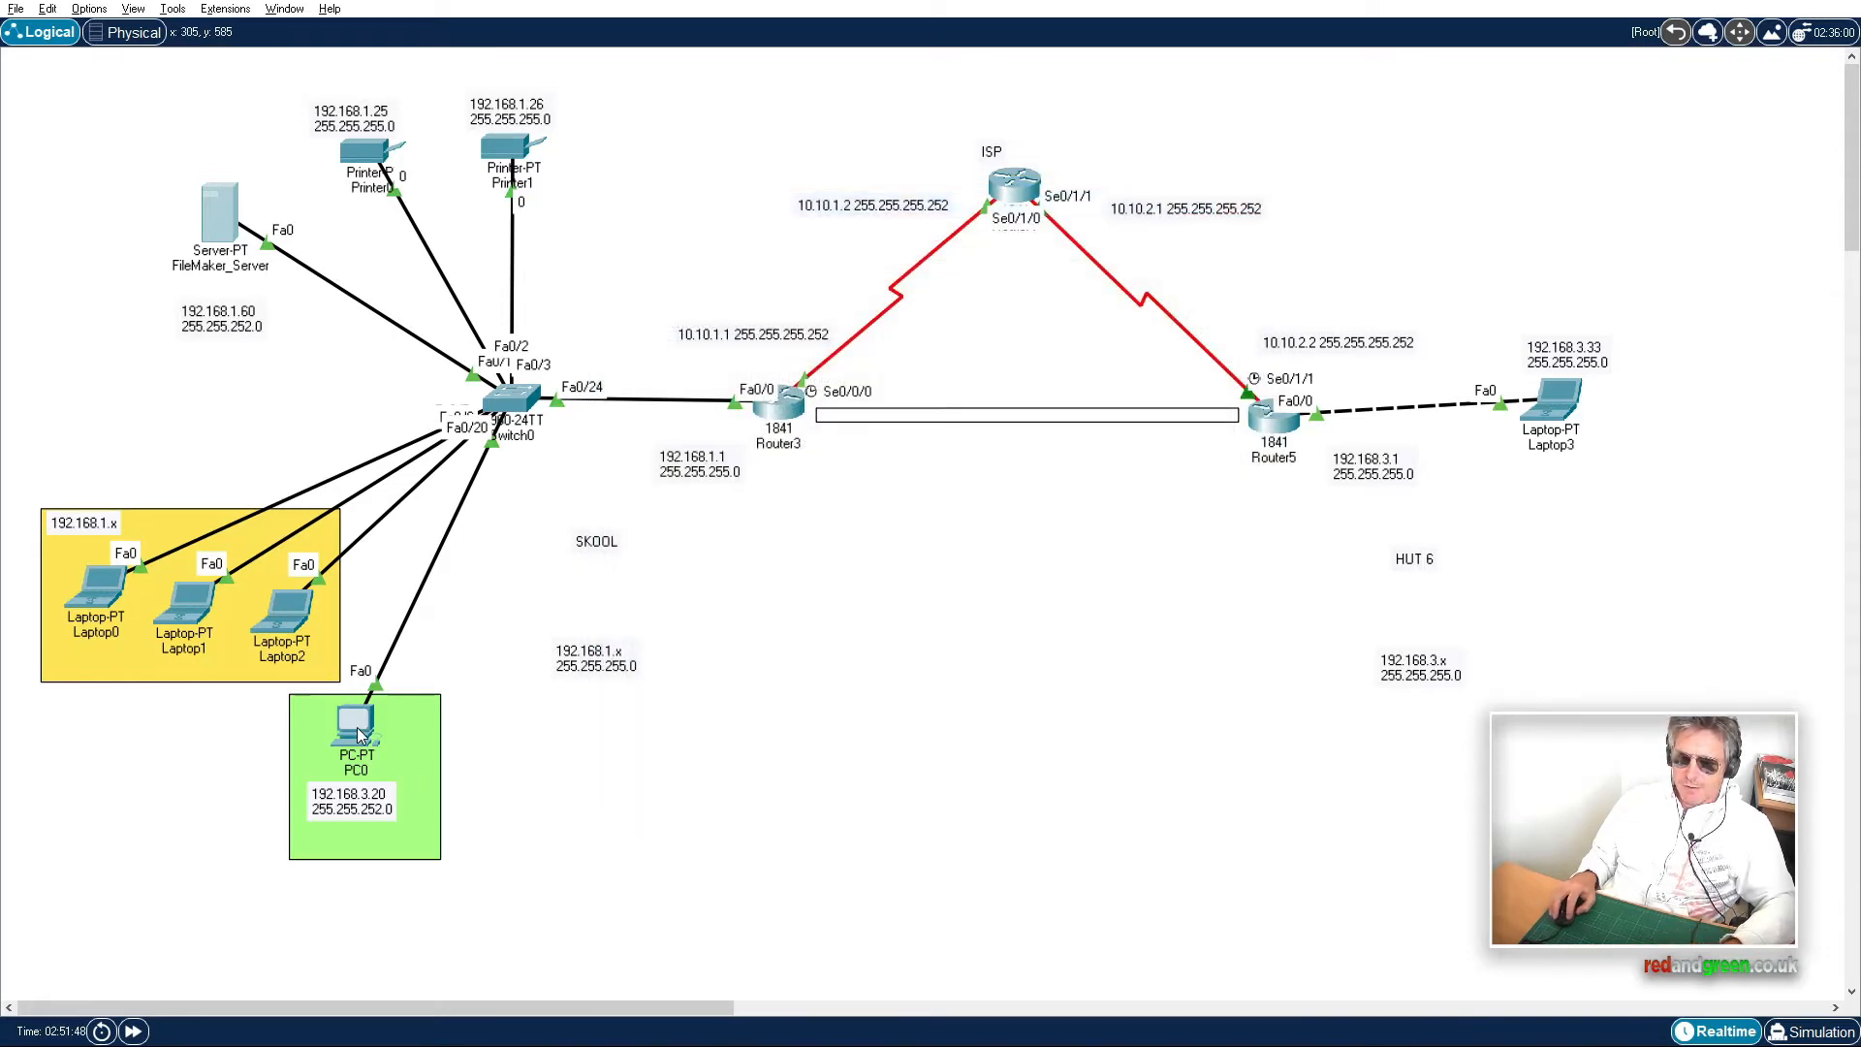
Step: Ping FileMaker_Server at 192.168.1.60 from PC0's command prompt
mouse_move(355, 727)
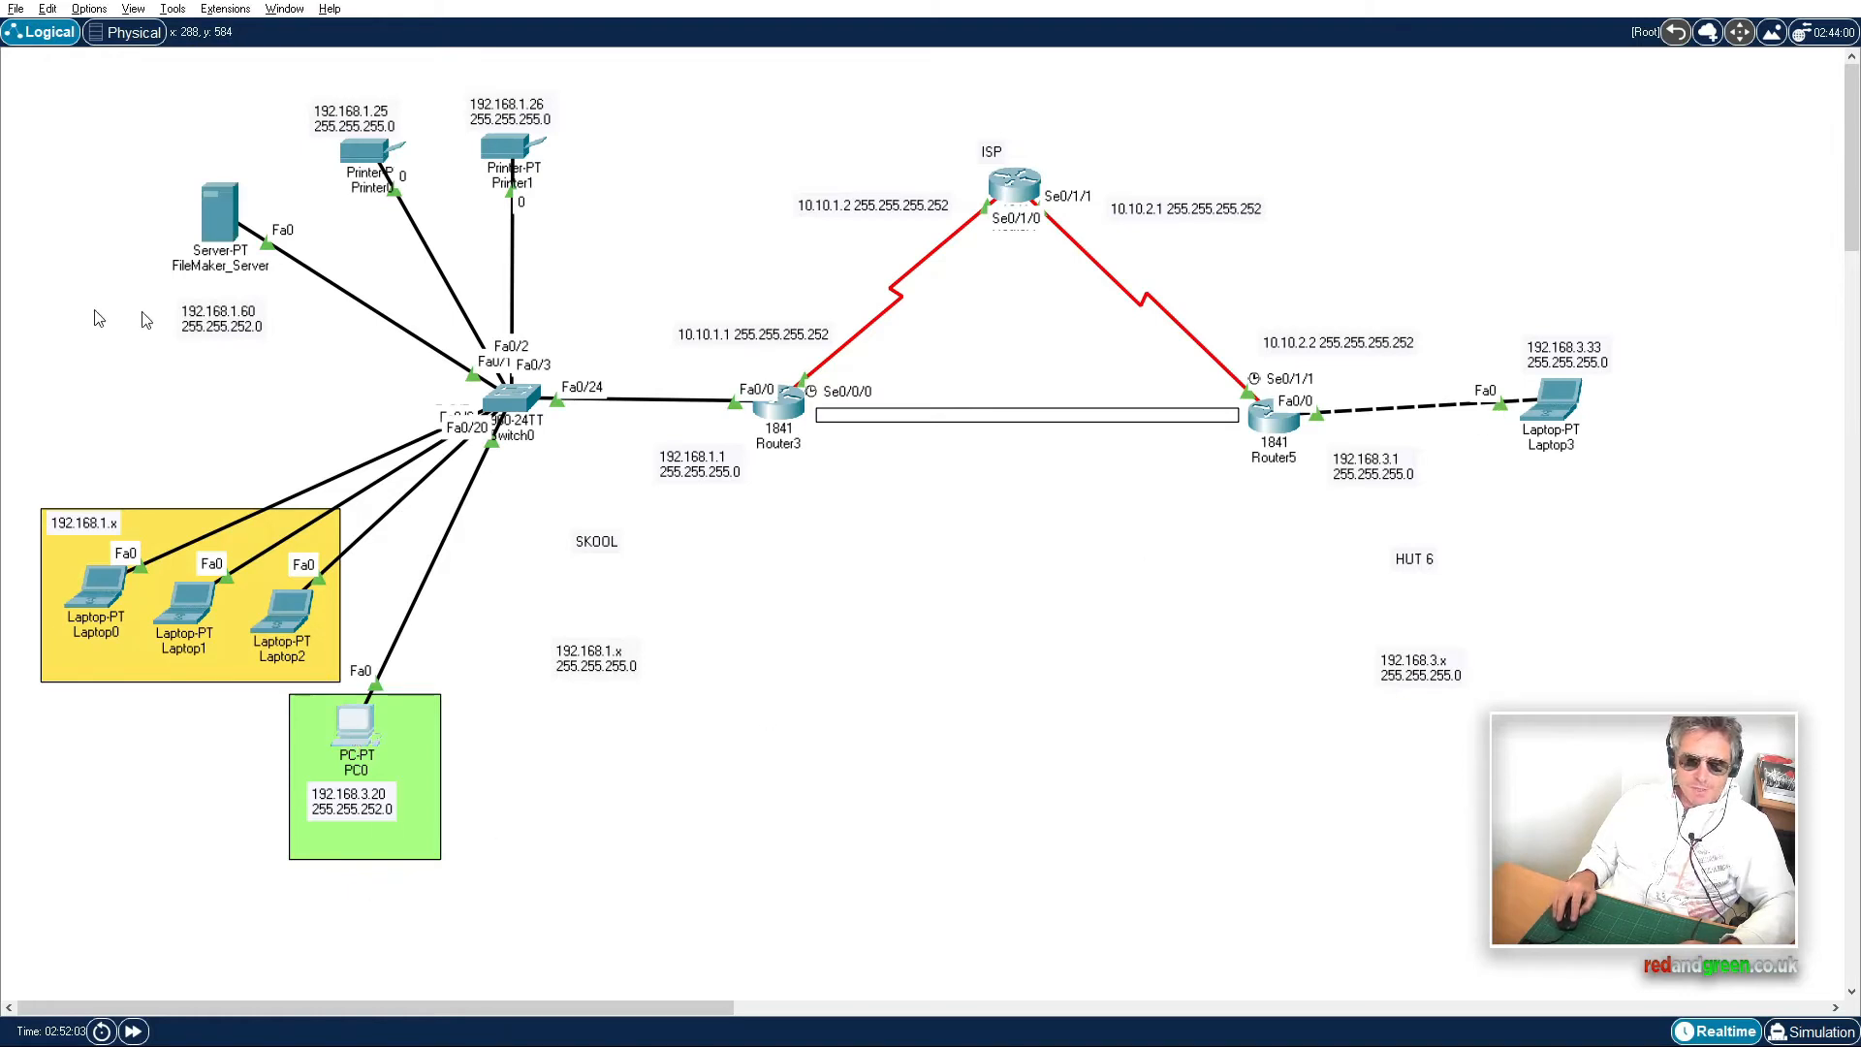
drag(142, 313, 967, 299)
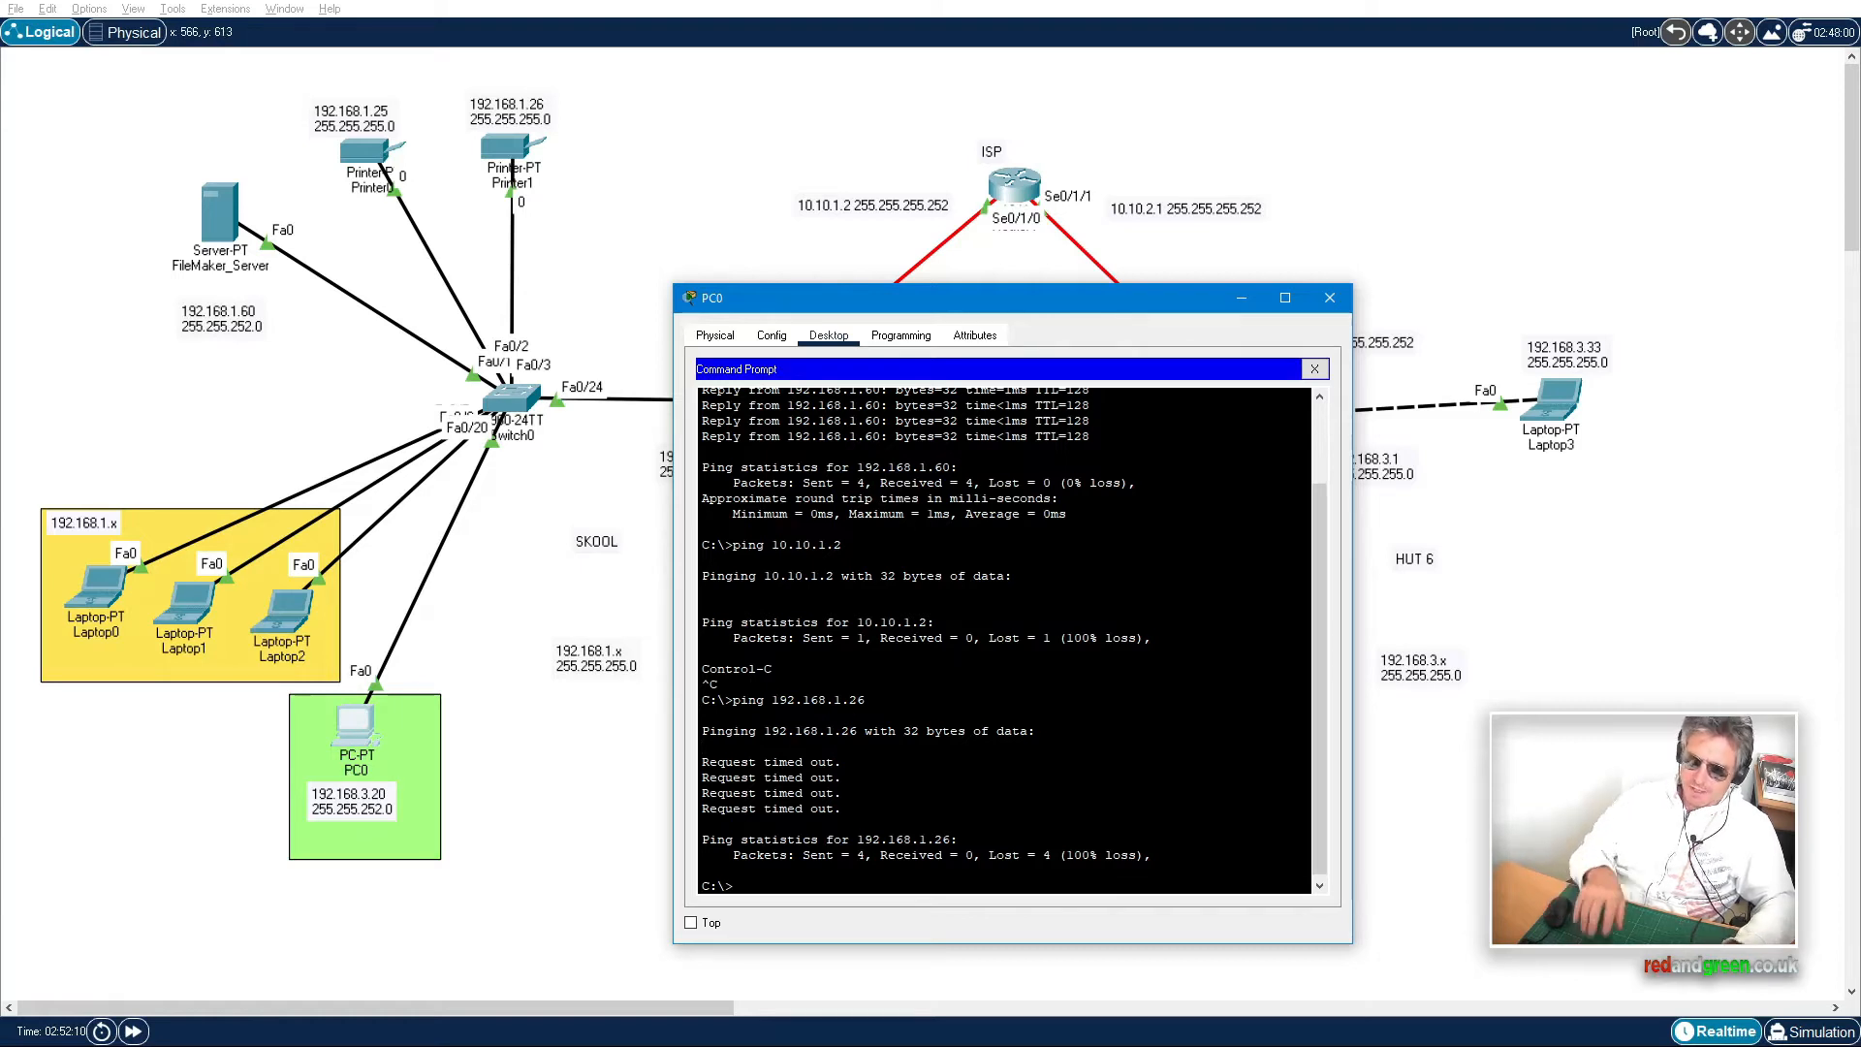
key(Return)
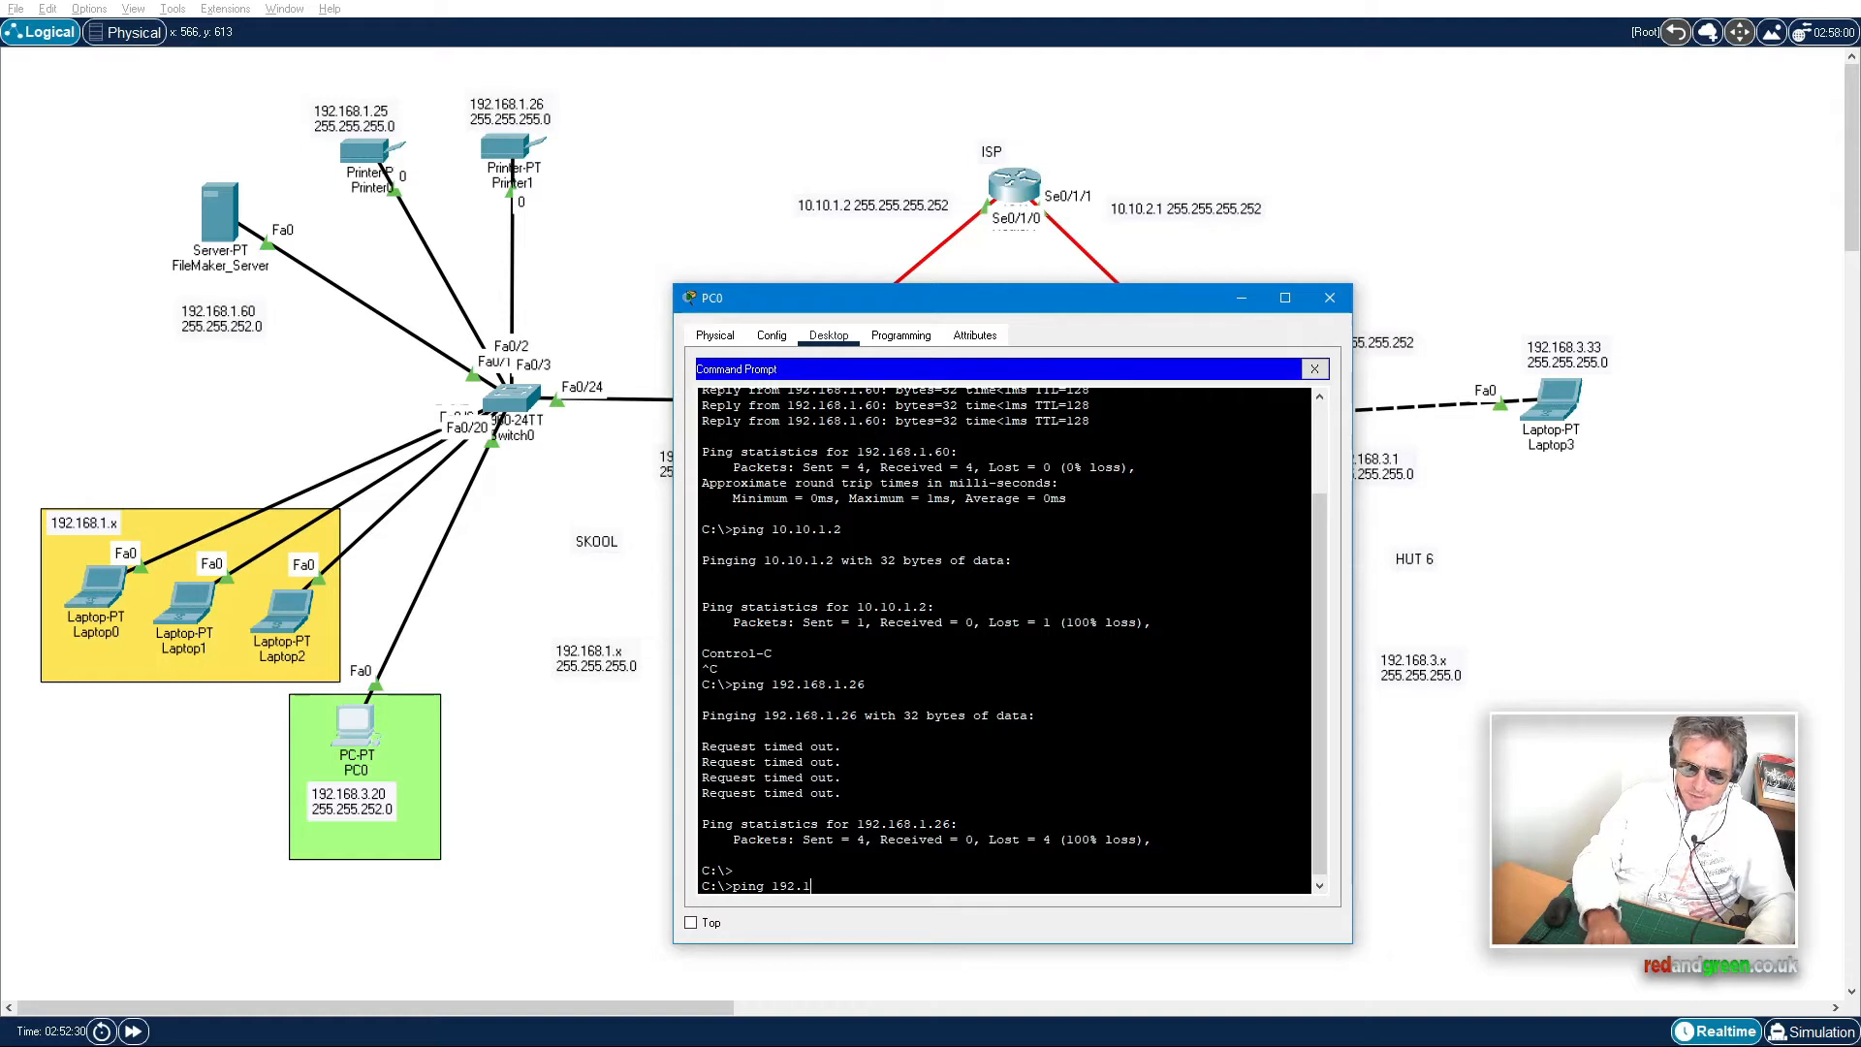
text(92.16)
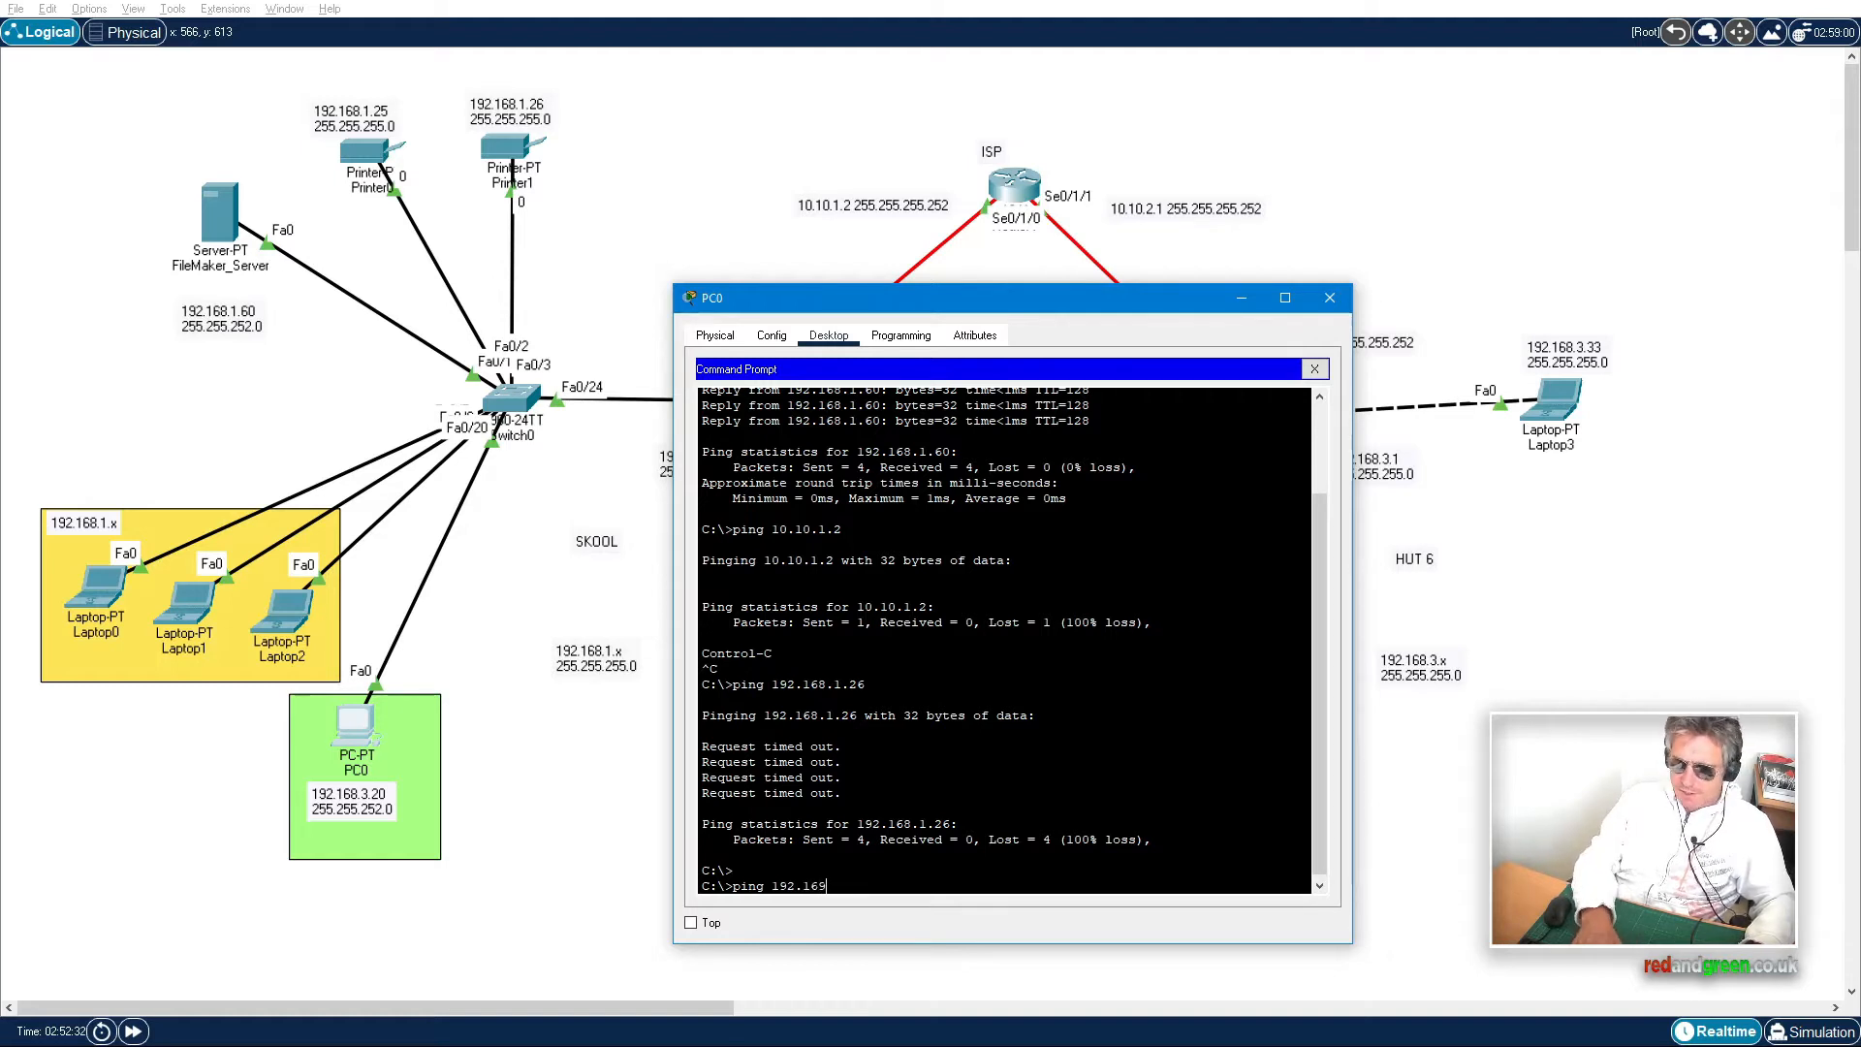
text(8)
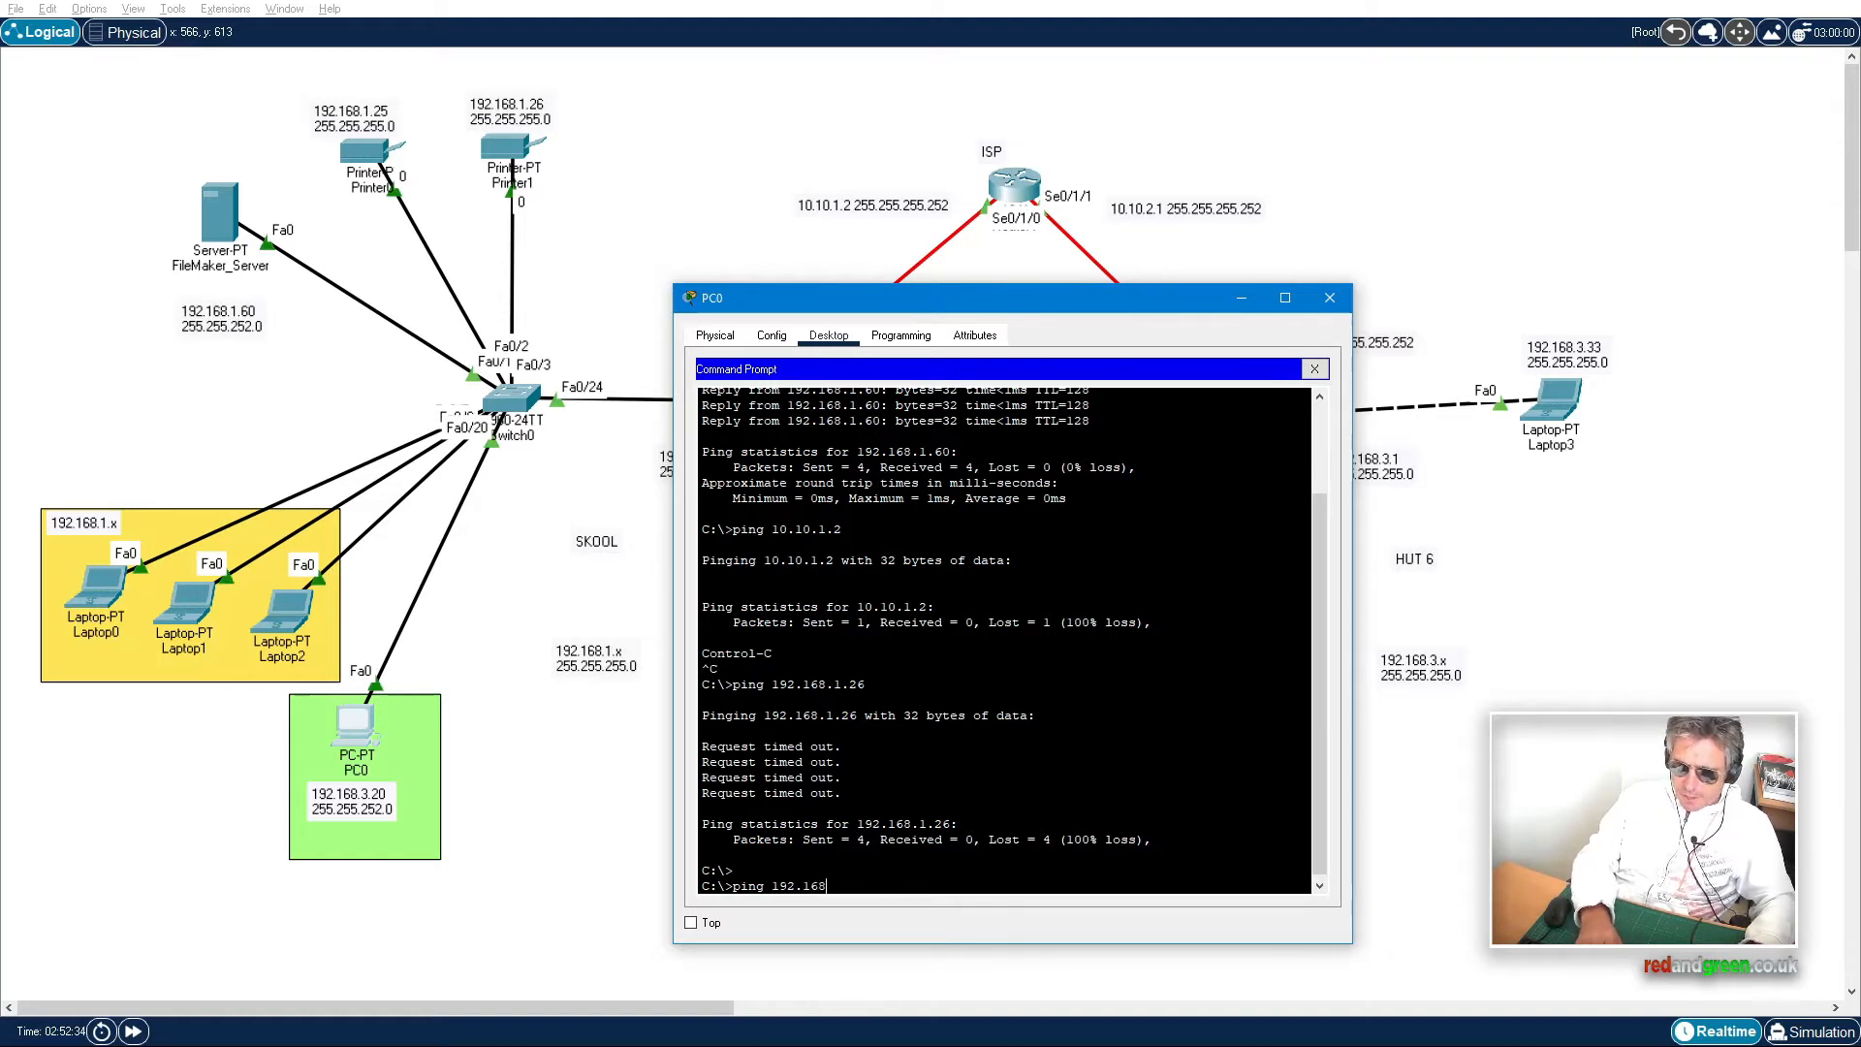
text(.1.60)
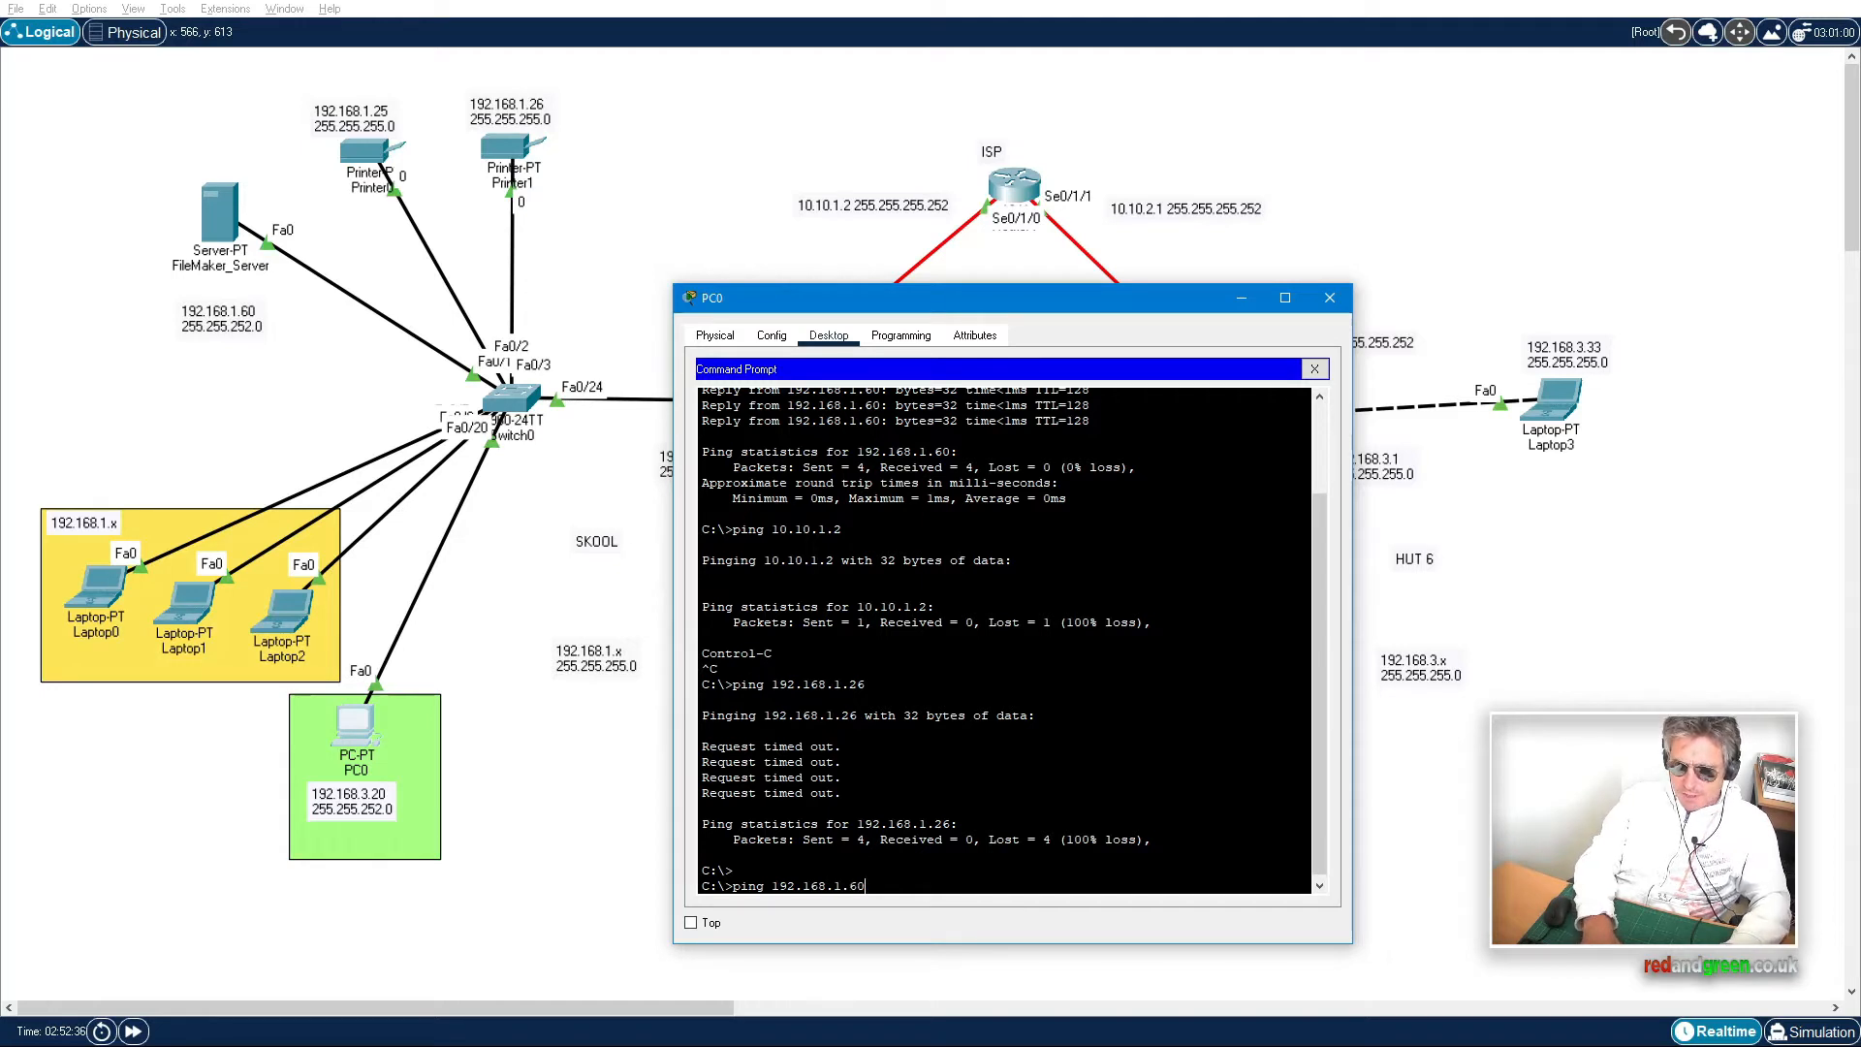
key(Return)
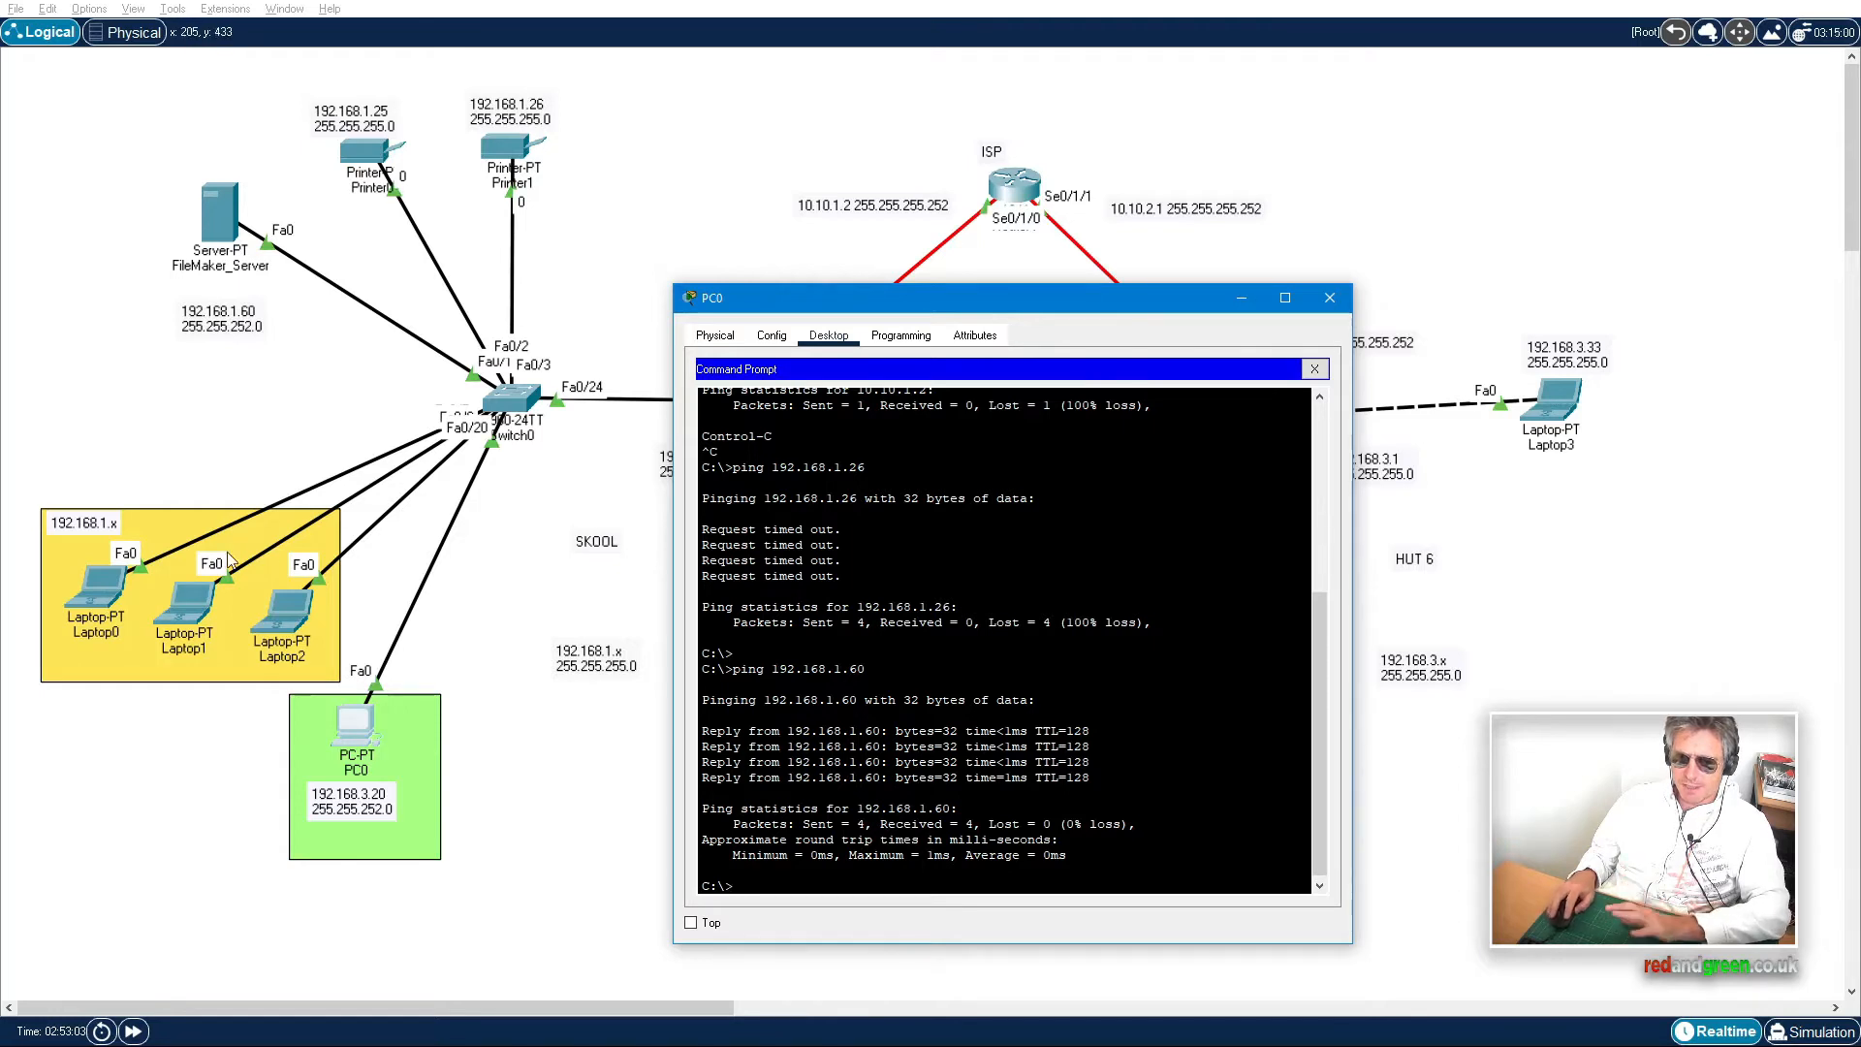
Step: Check Laptop0's FastEthernet0 addressing, and ping 192.168.1.60 from its command prompt
click(114, 603)
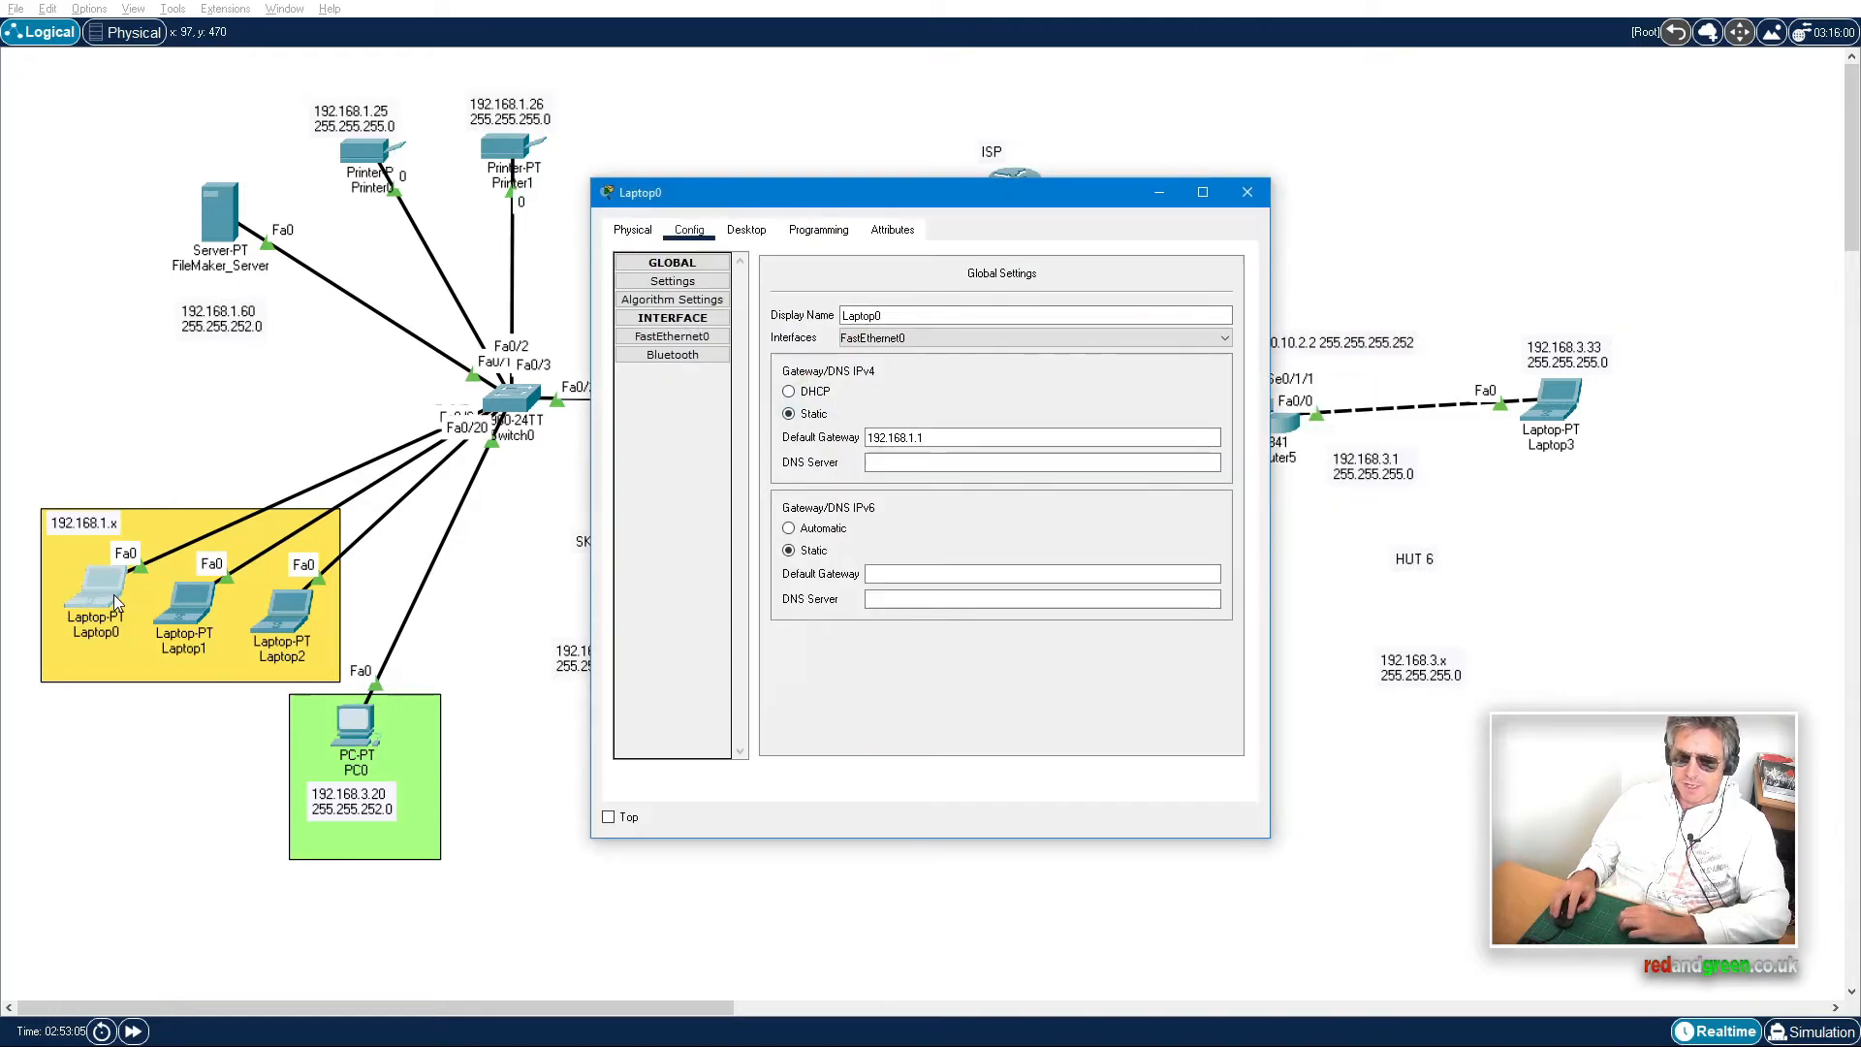
click(675, 337)
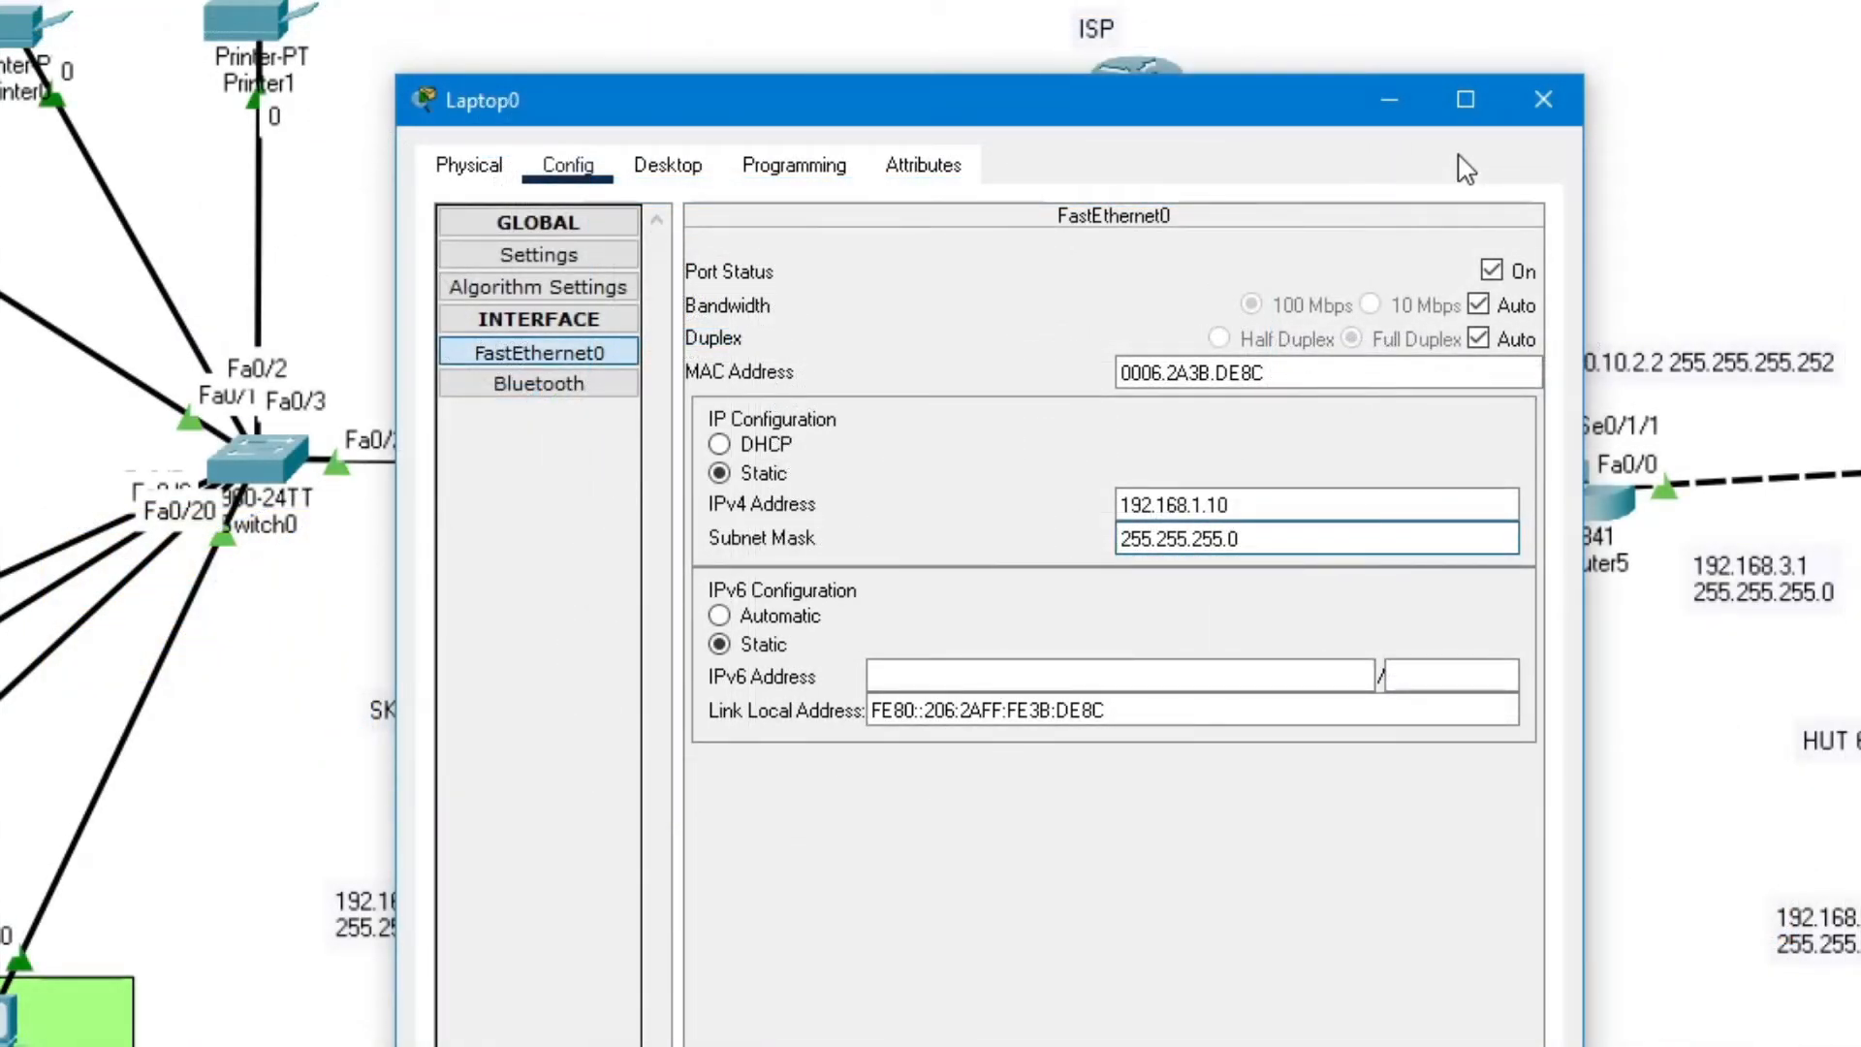
click(684, 167)
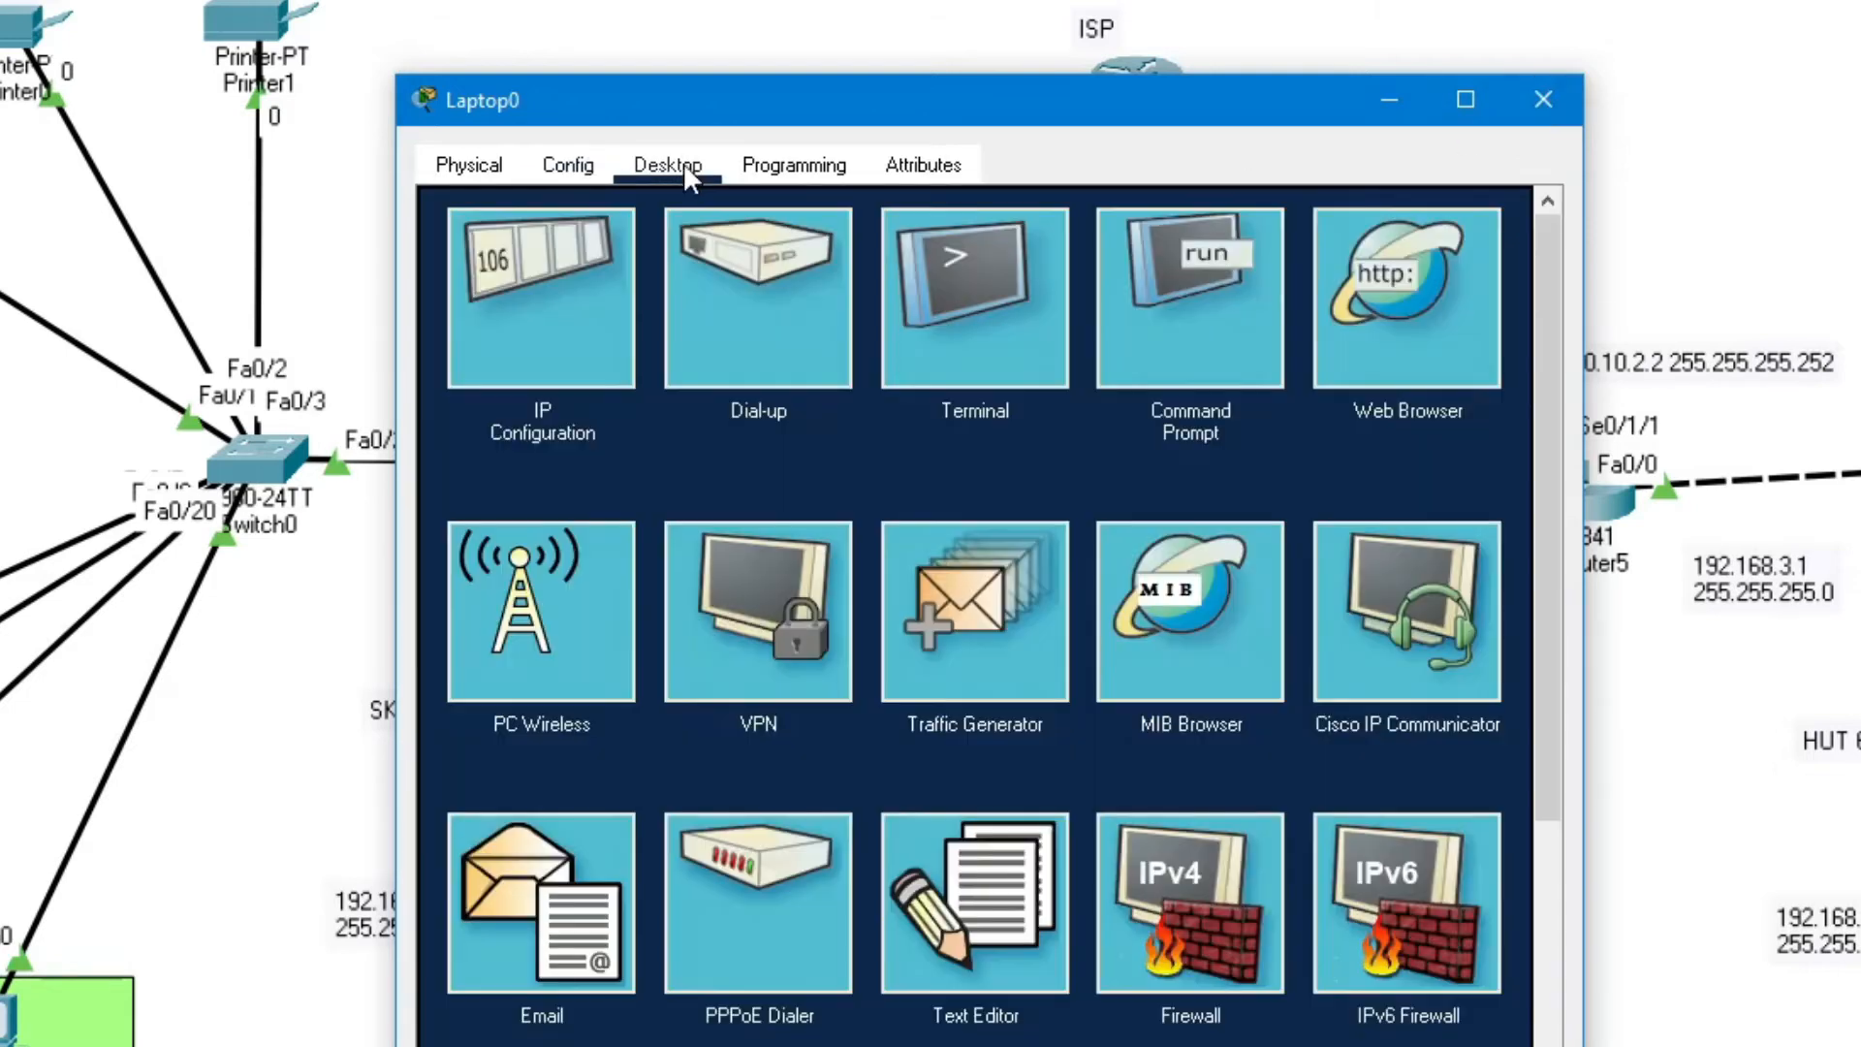
click(1224, 308)
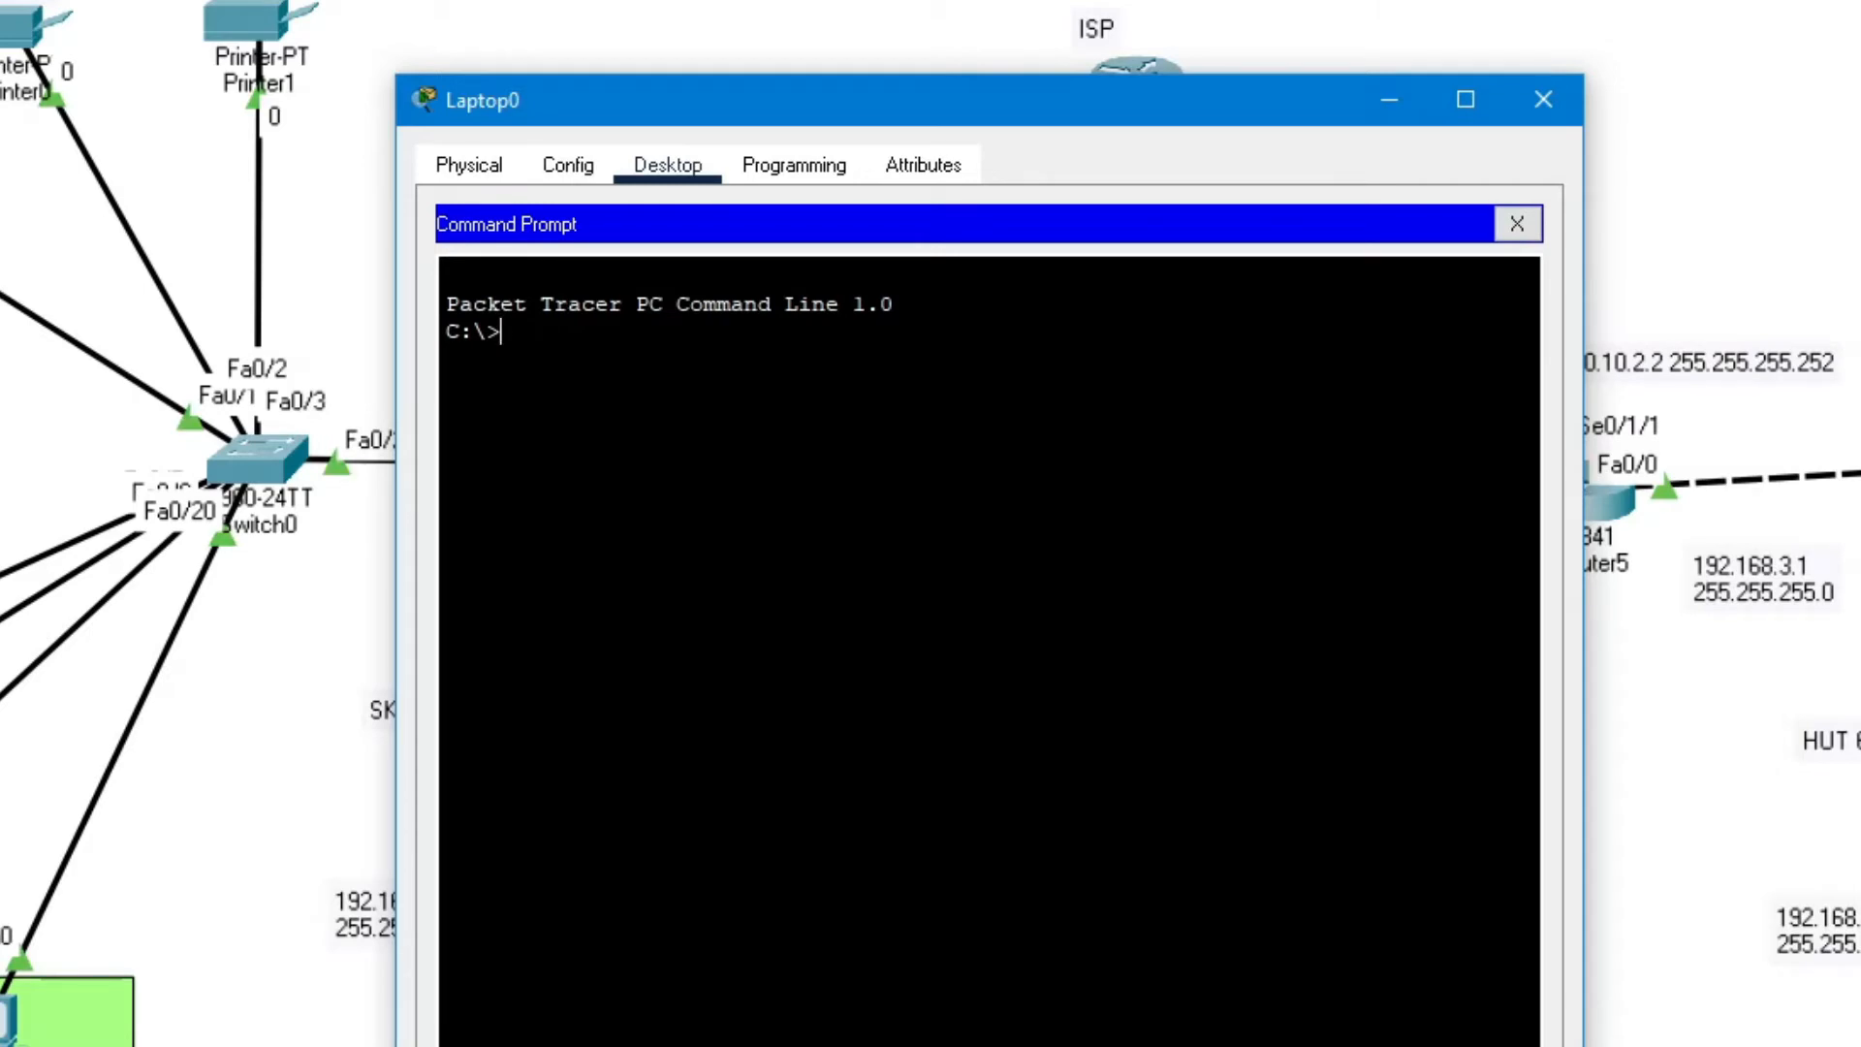
text(ng 192.168)
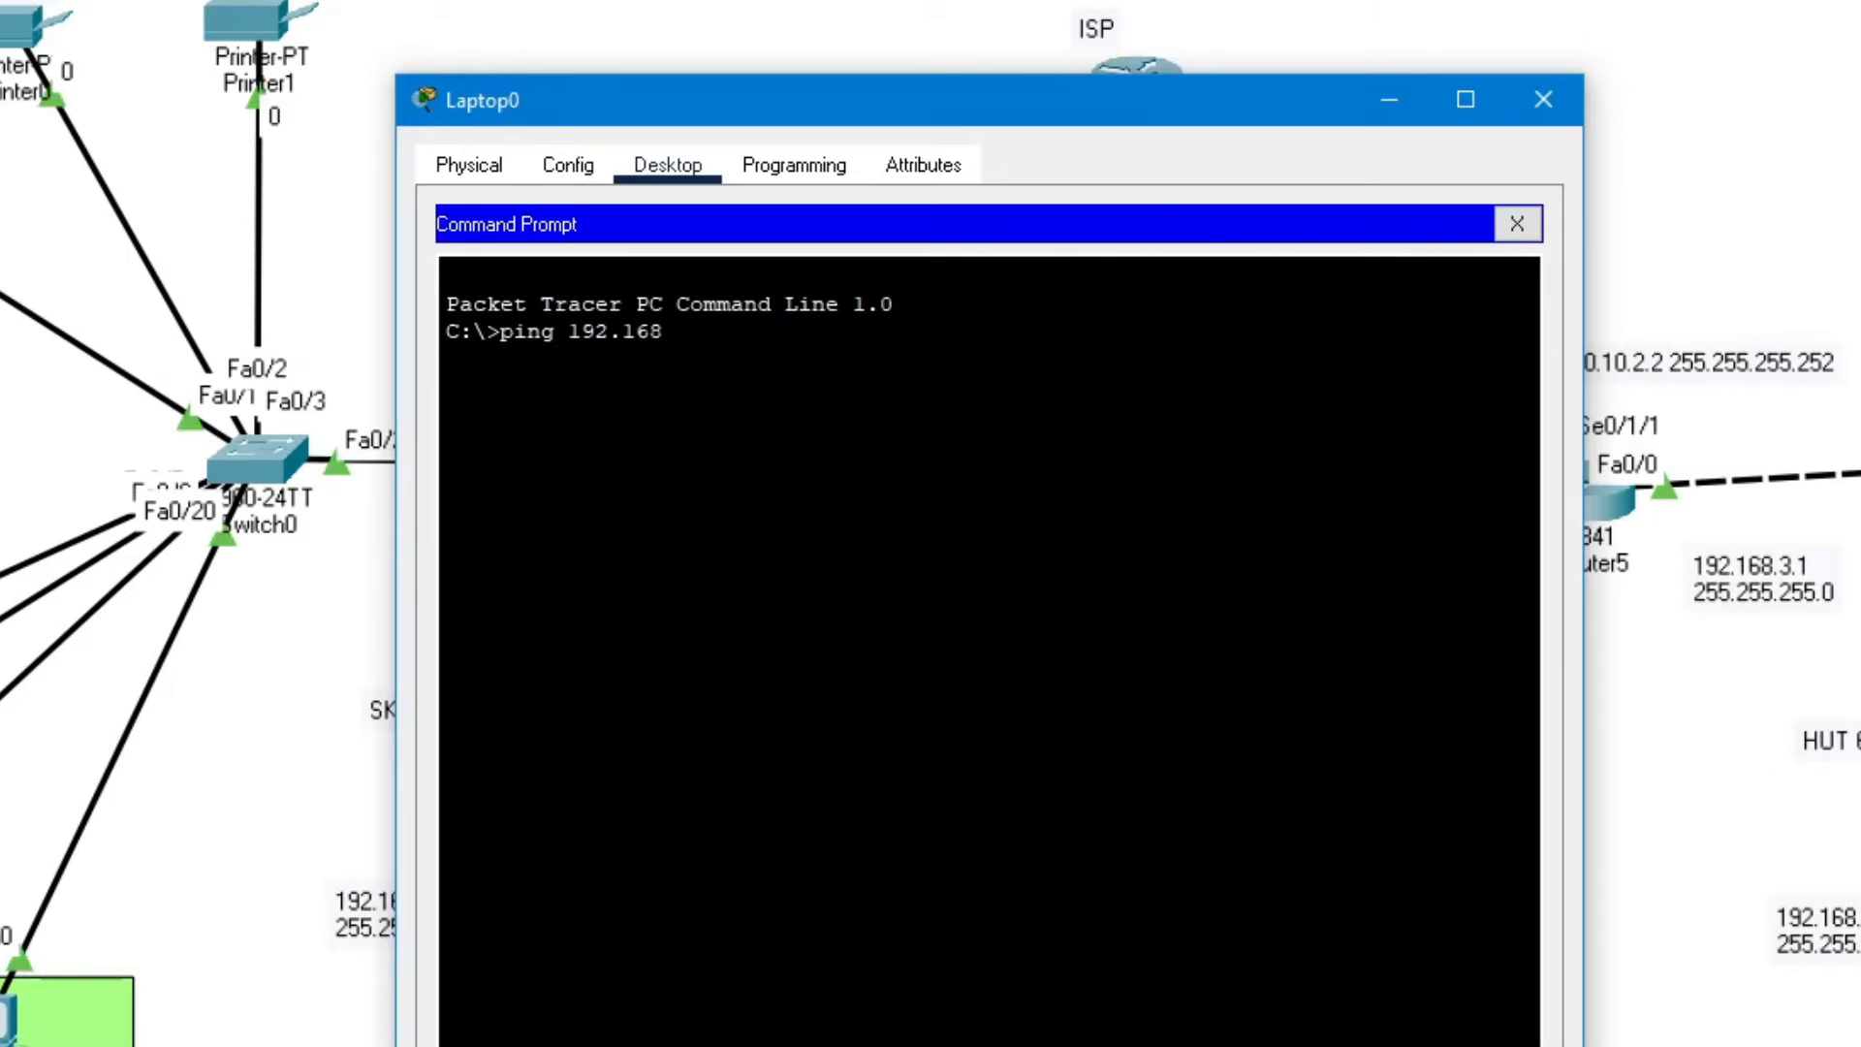
text(.1.6)
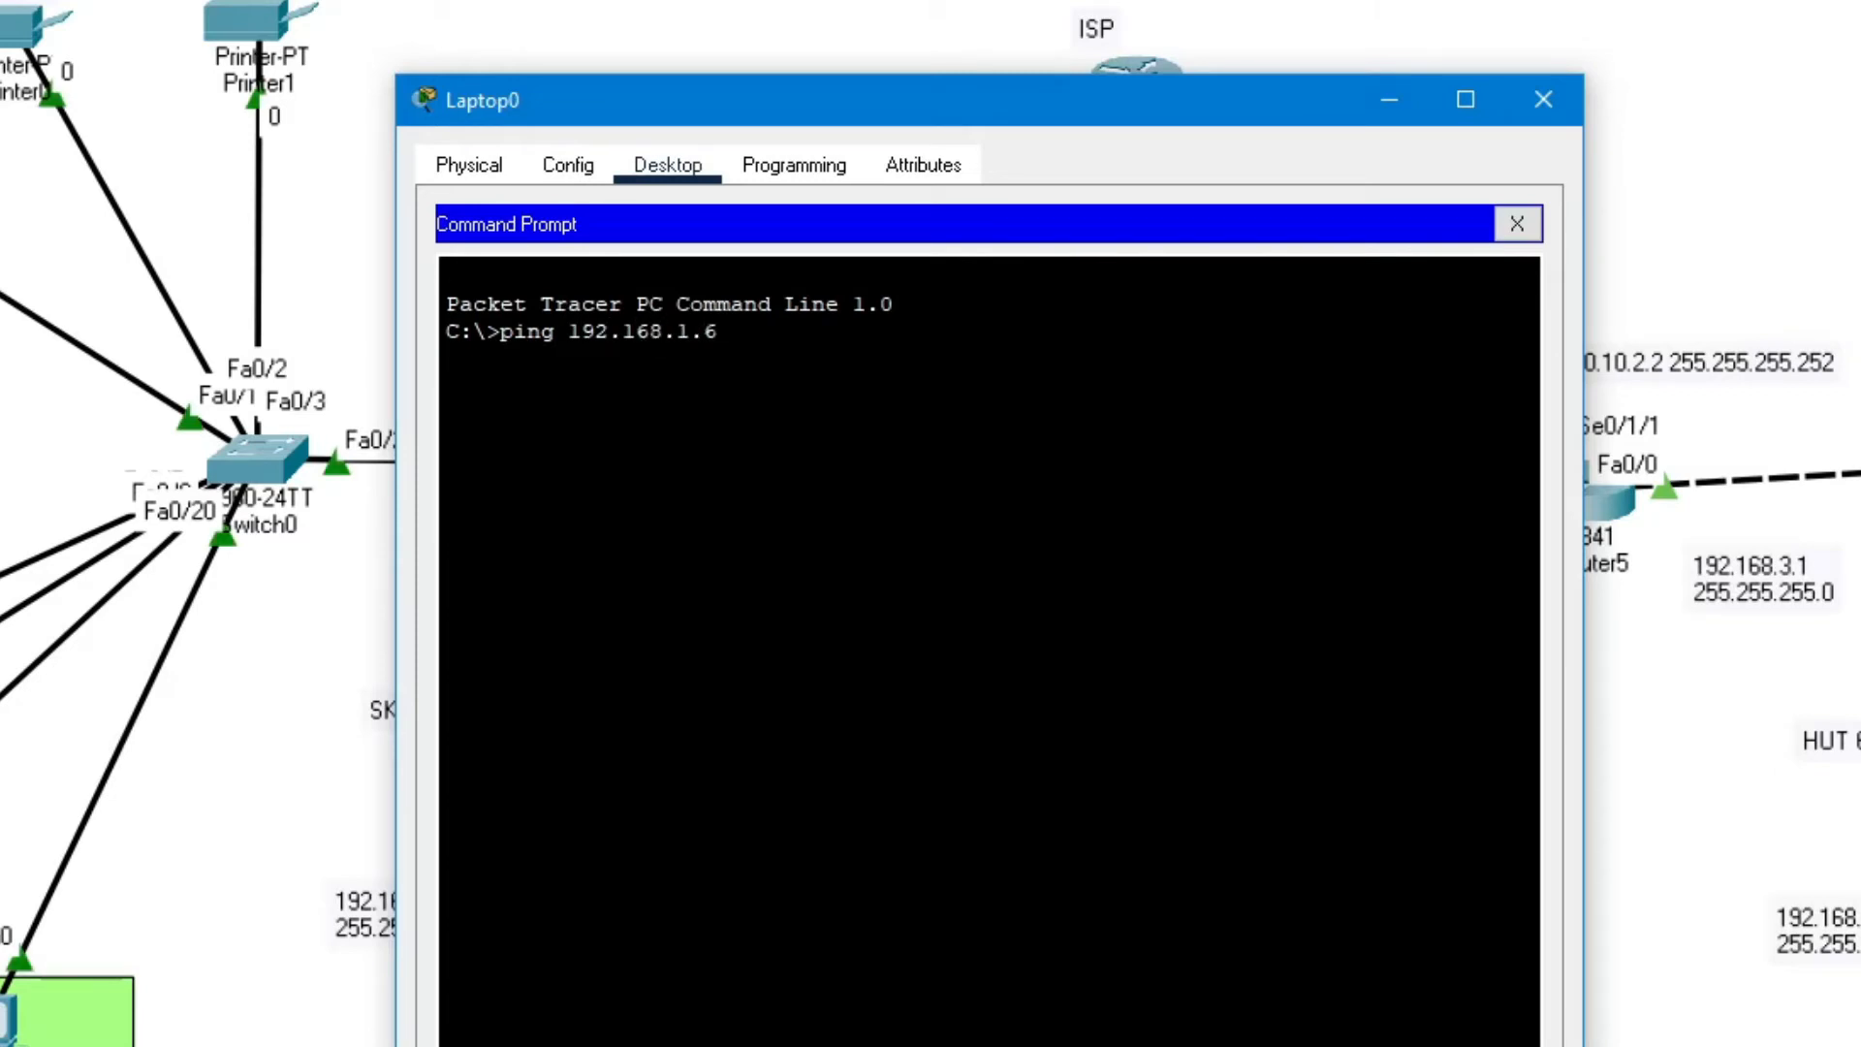
text(0)
key(Return)
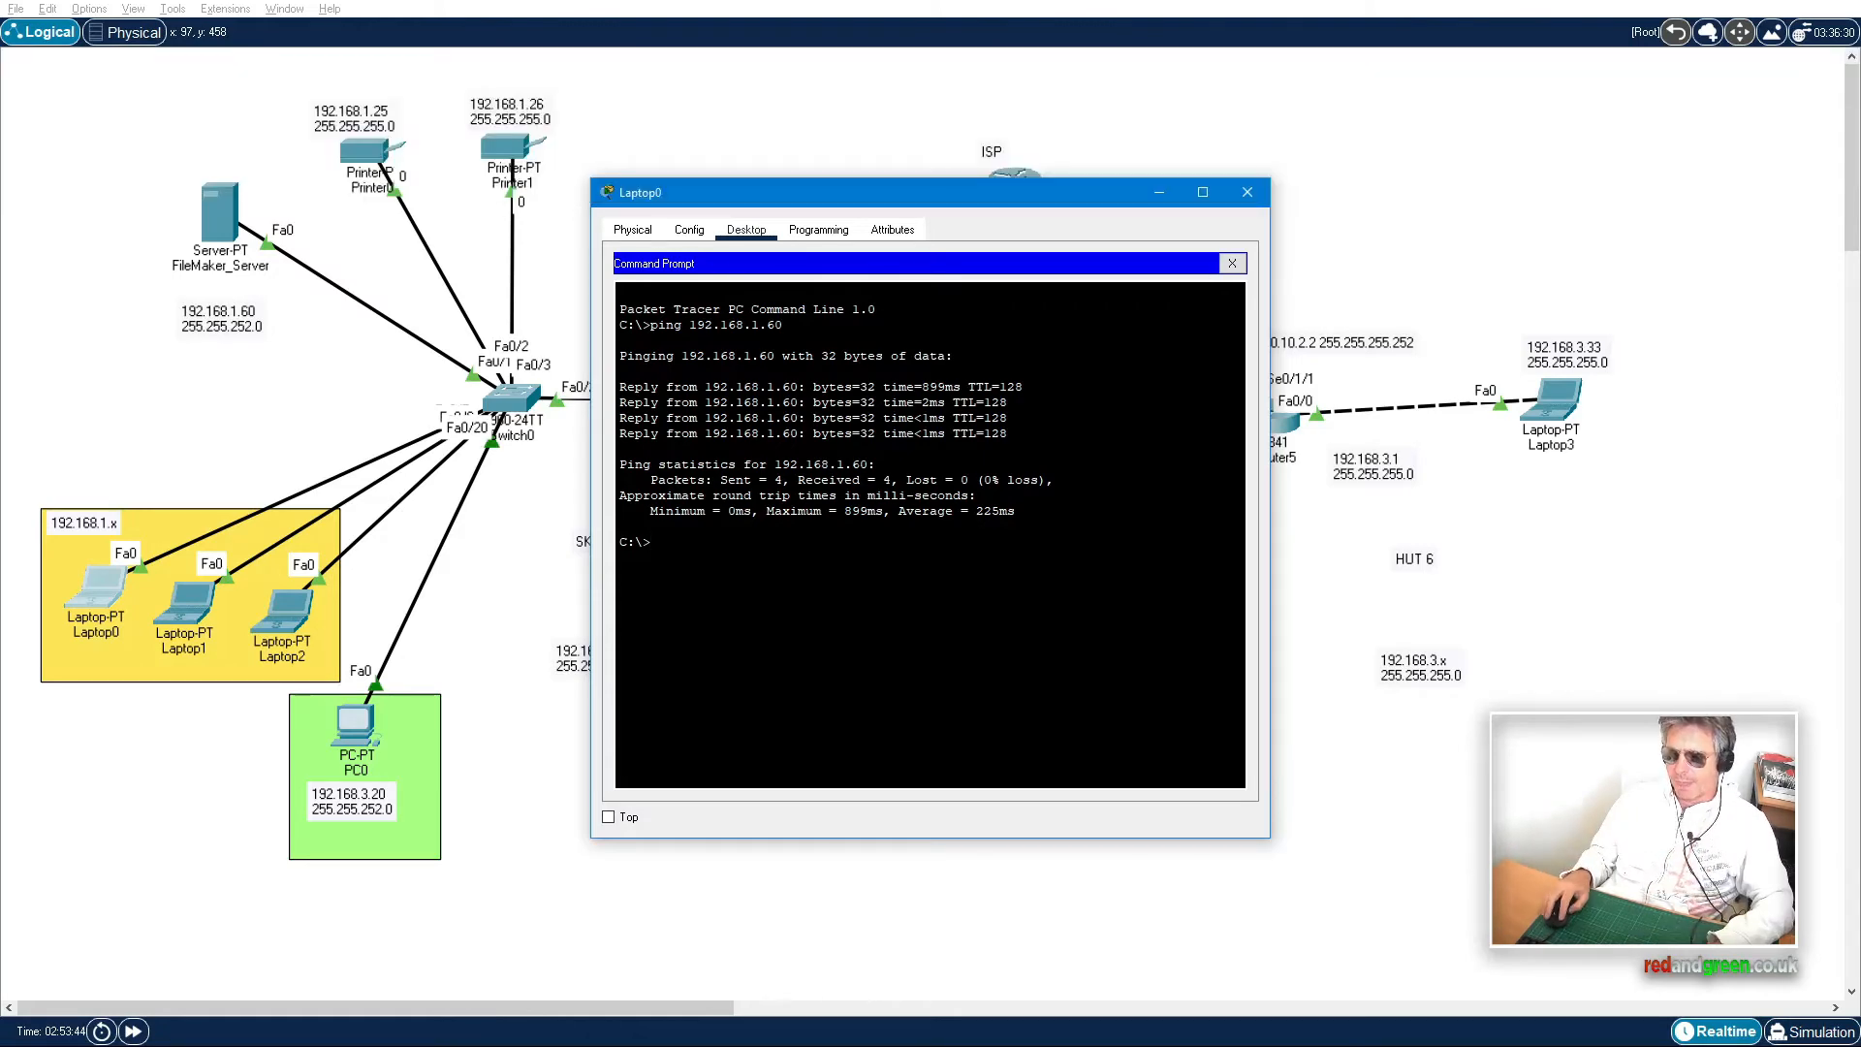
click(1247, 192)
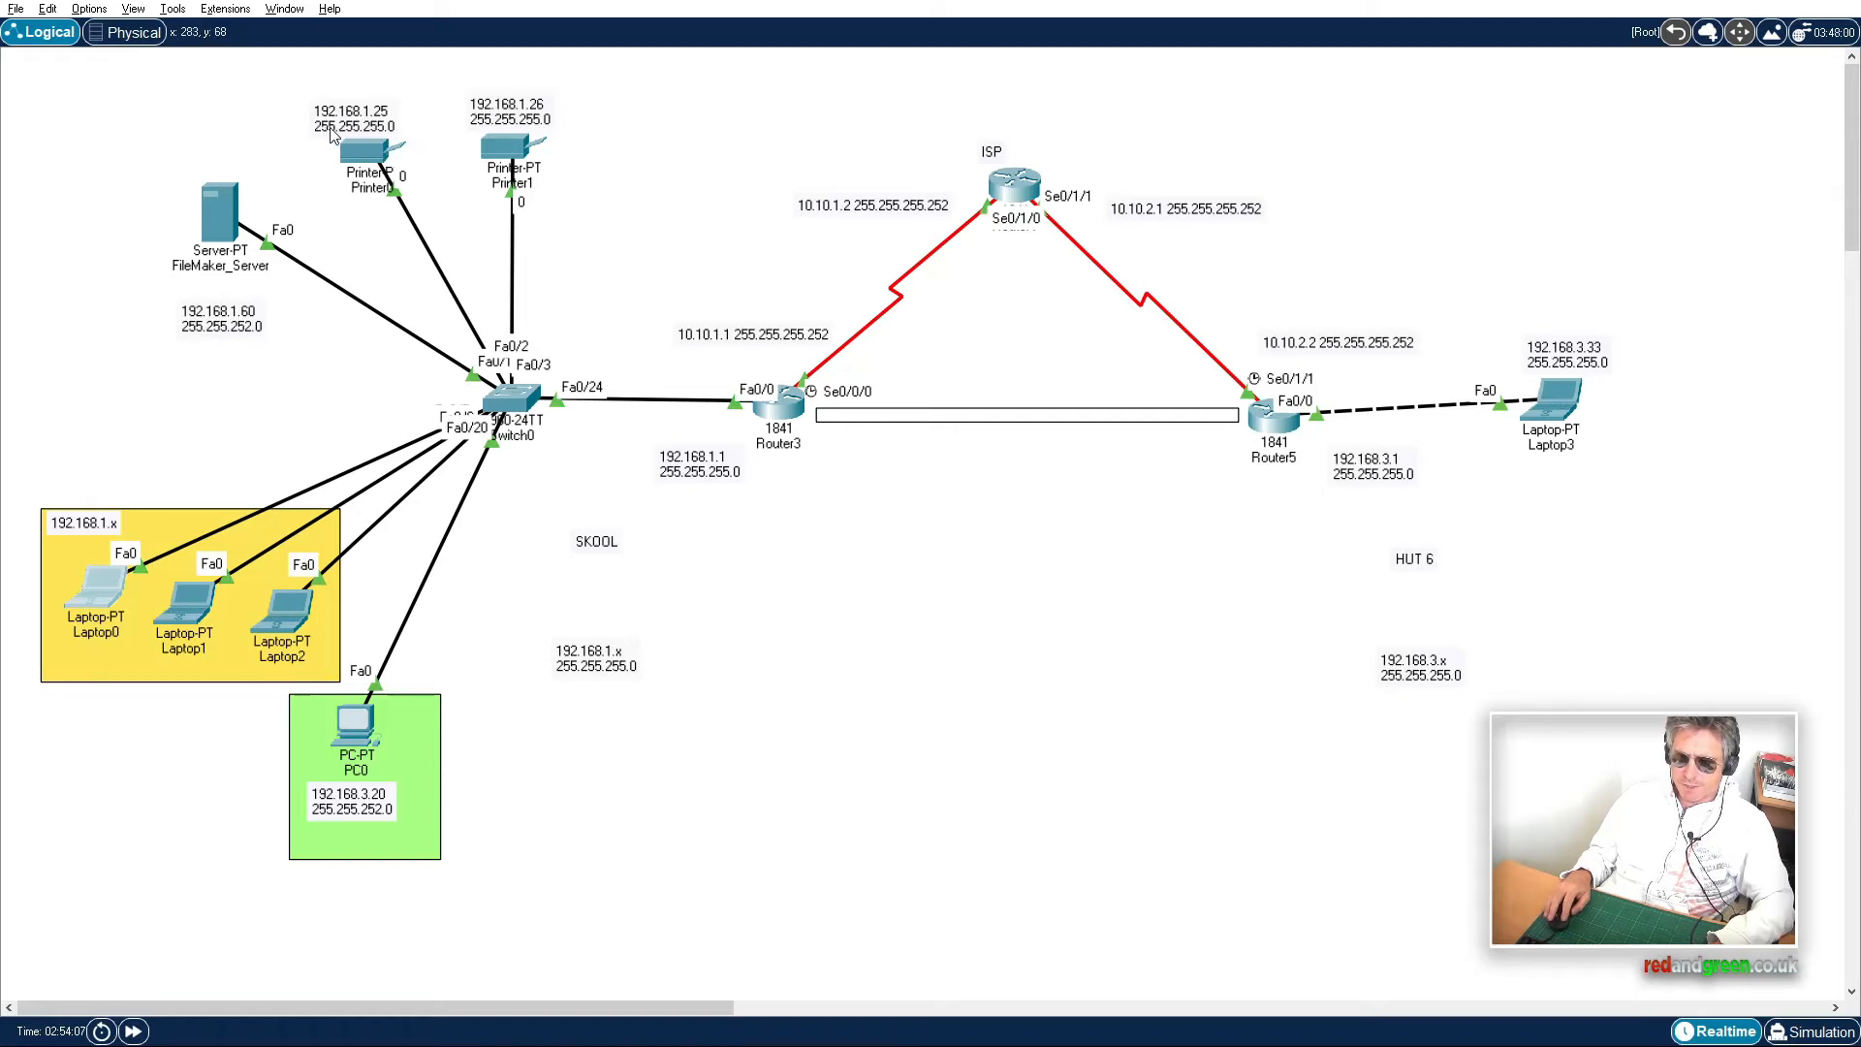
Step: Inspect the IPv4 address and subnet mask settings on Printer0's FastEthernet0 interface
click(364, 143)
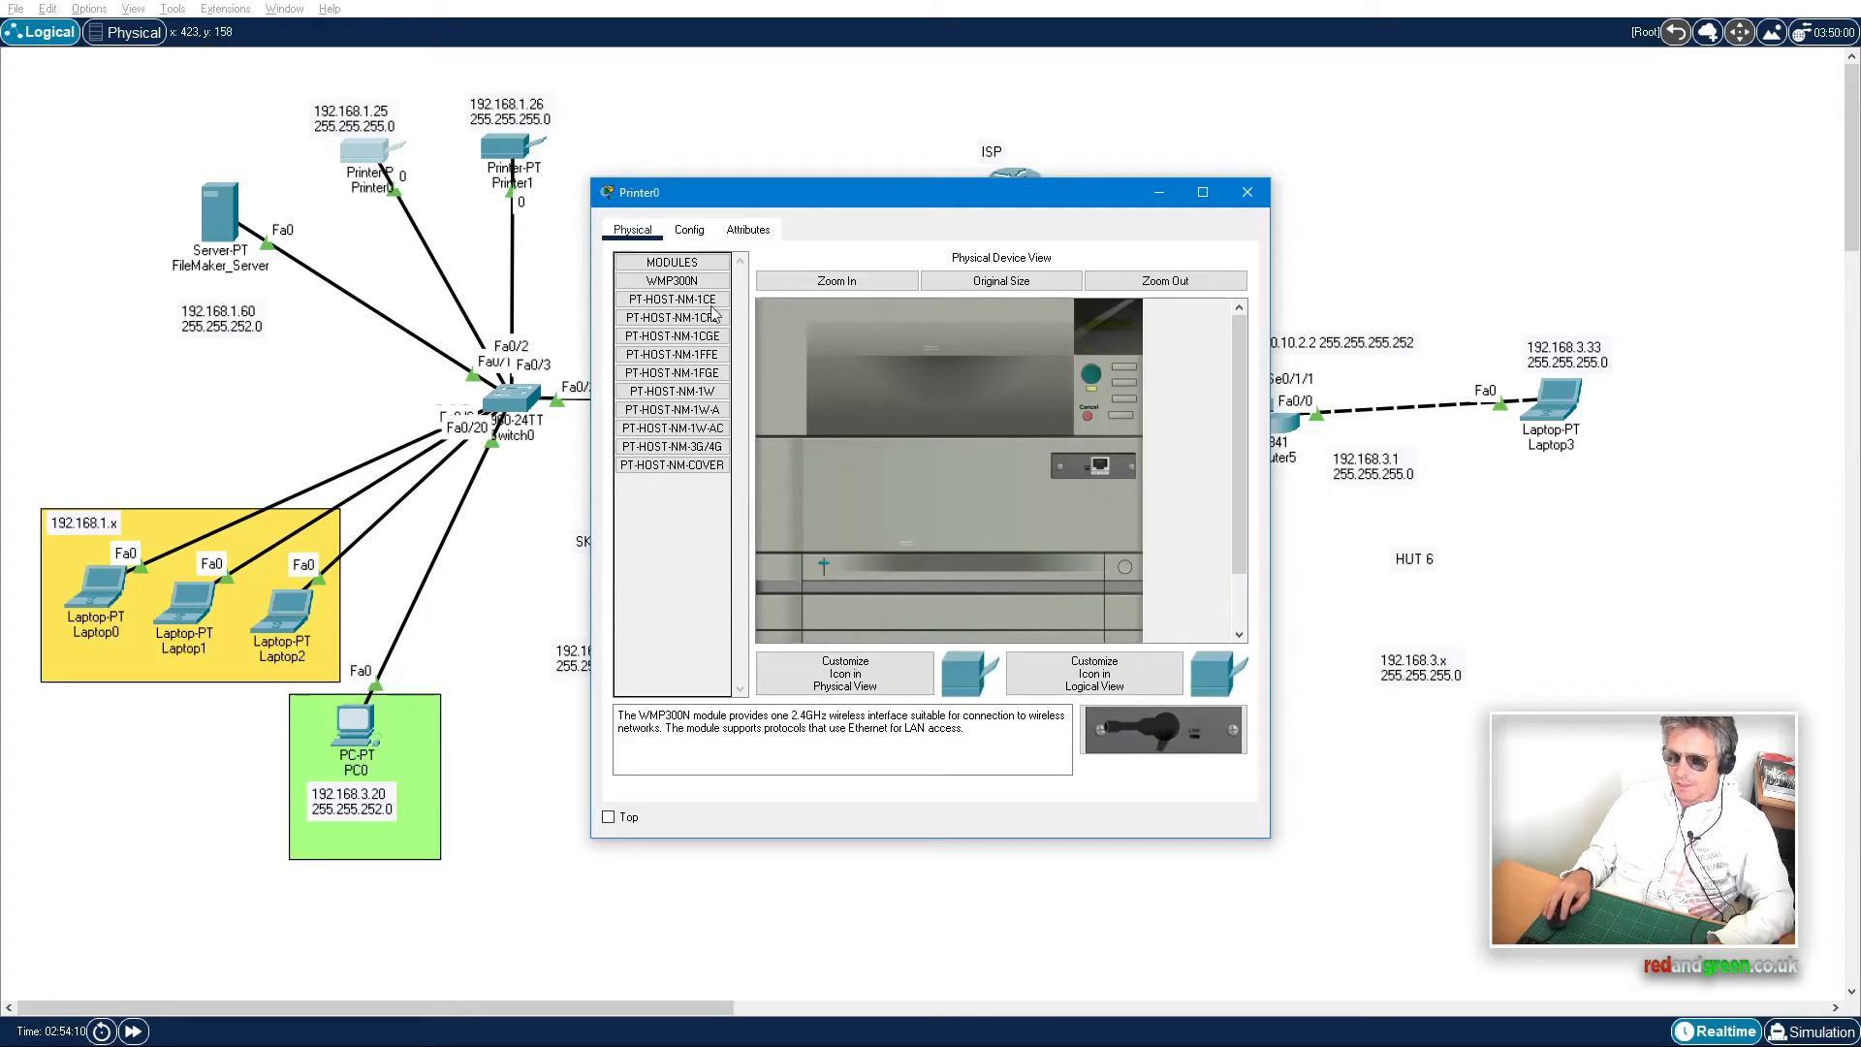
click(684, 233)
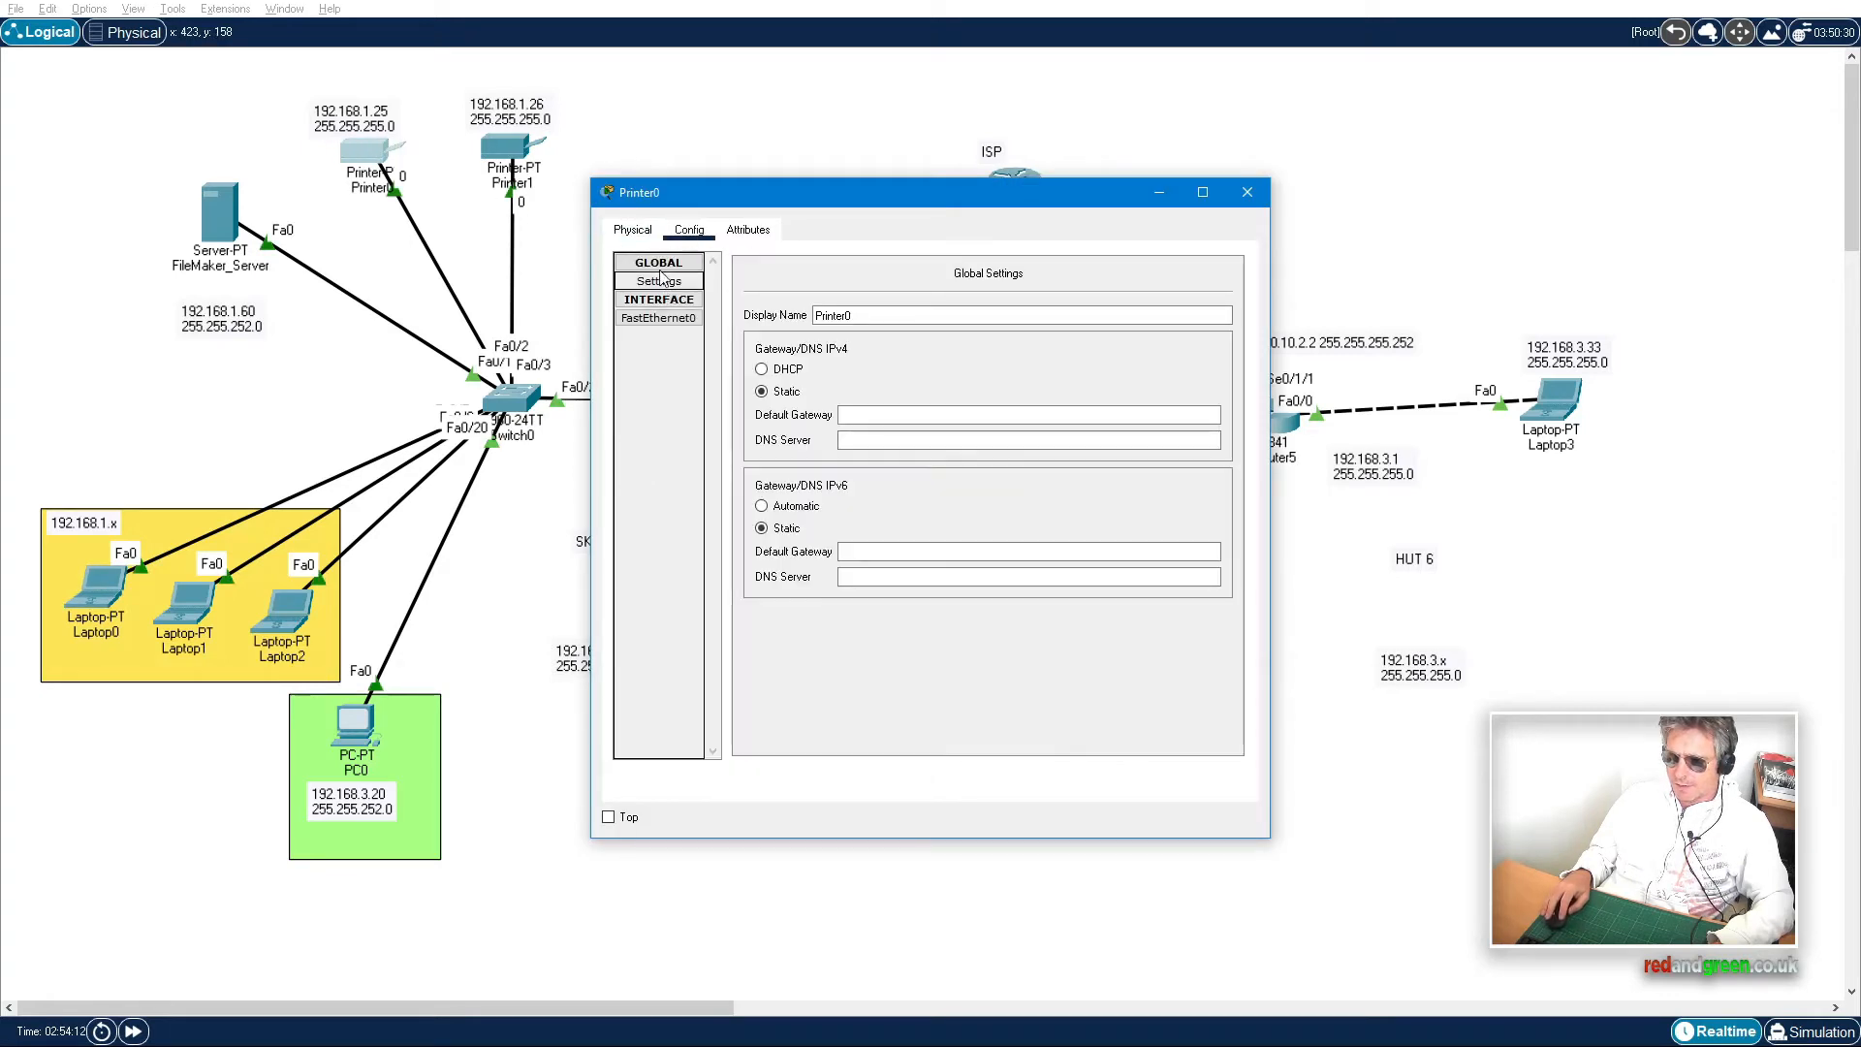
click(672, 320)
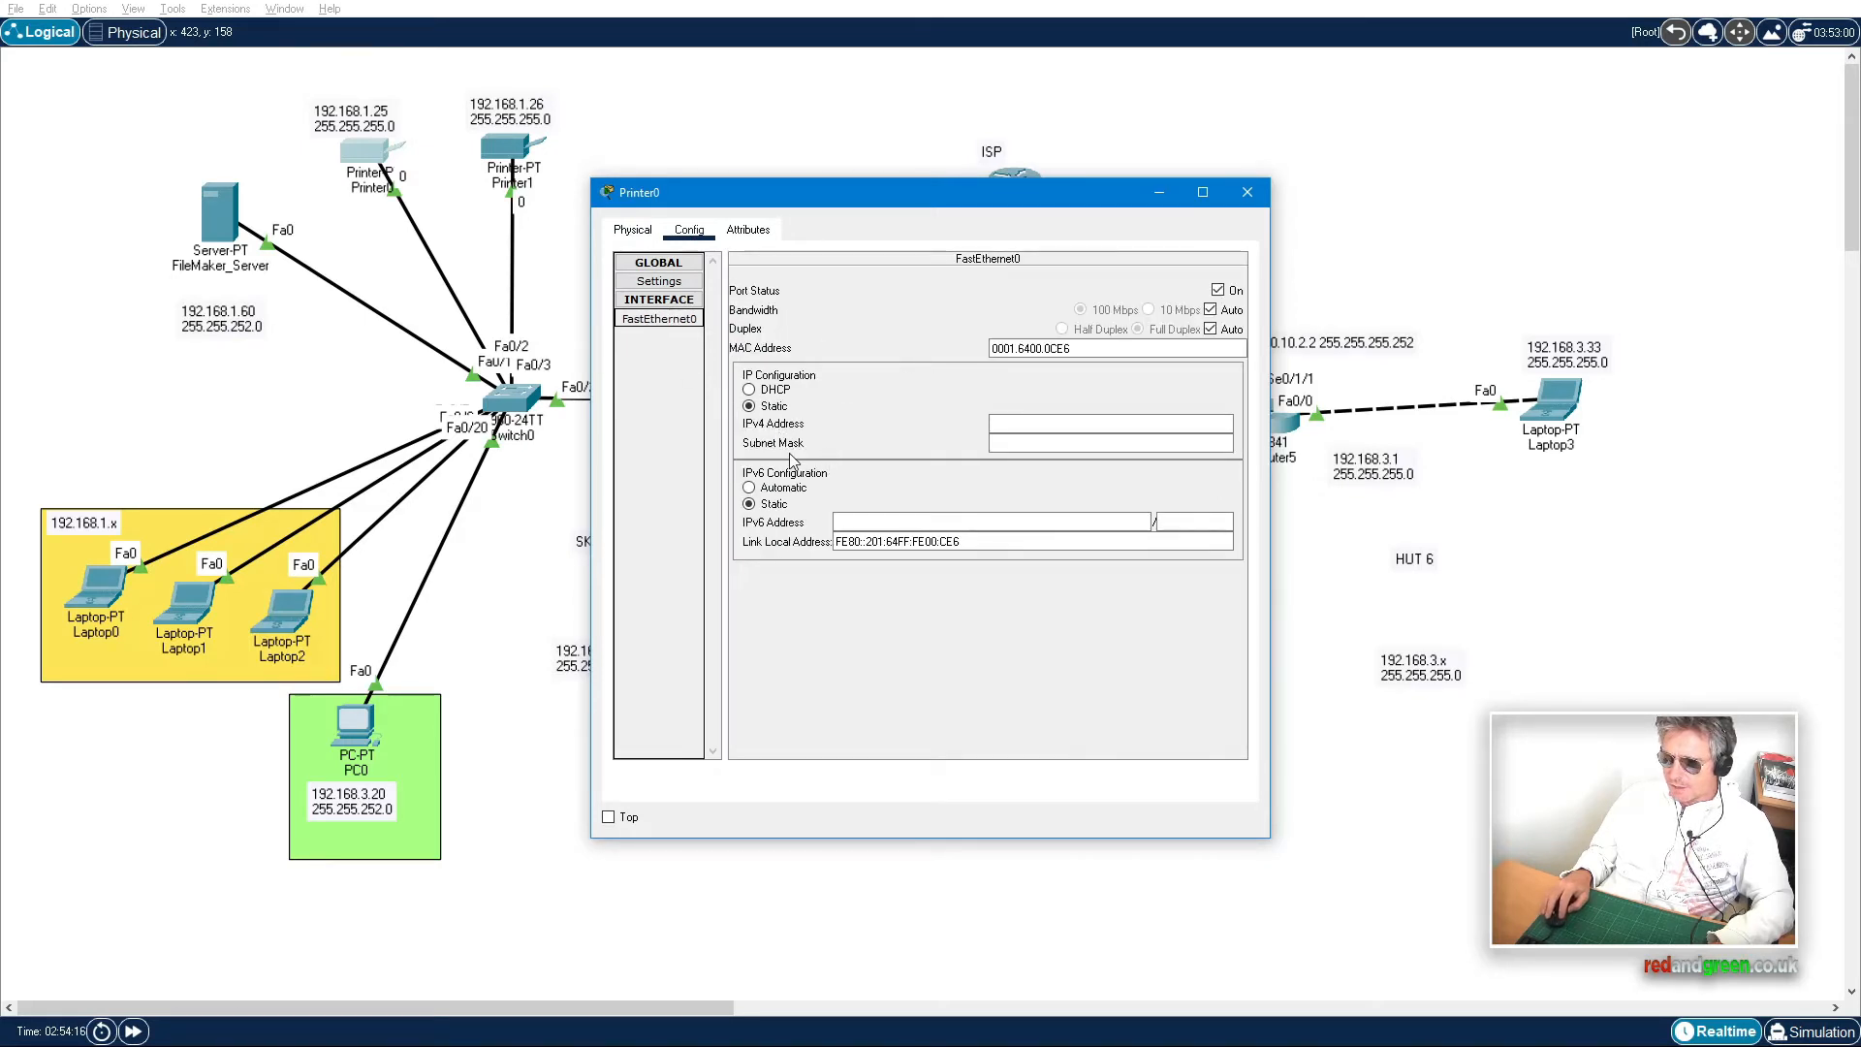
click(1246, 192)
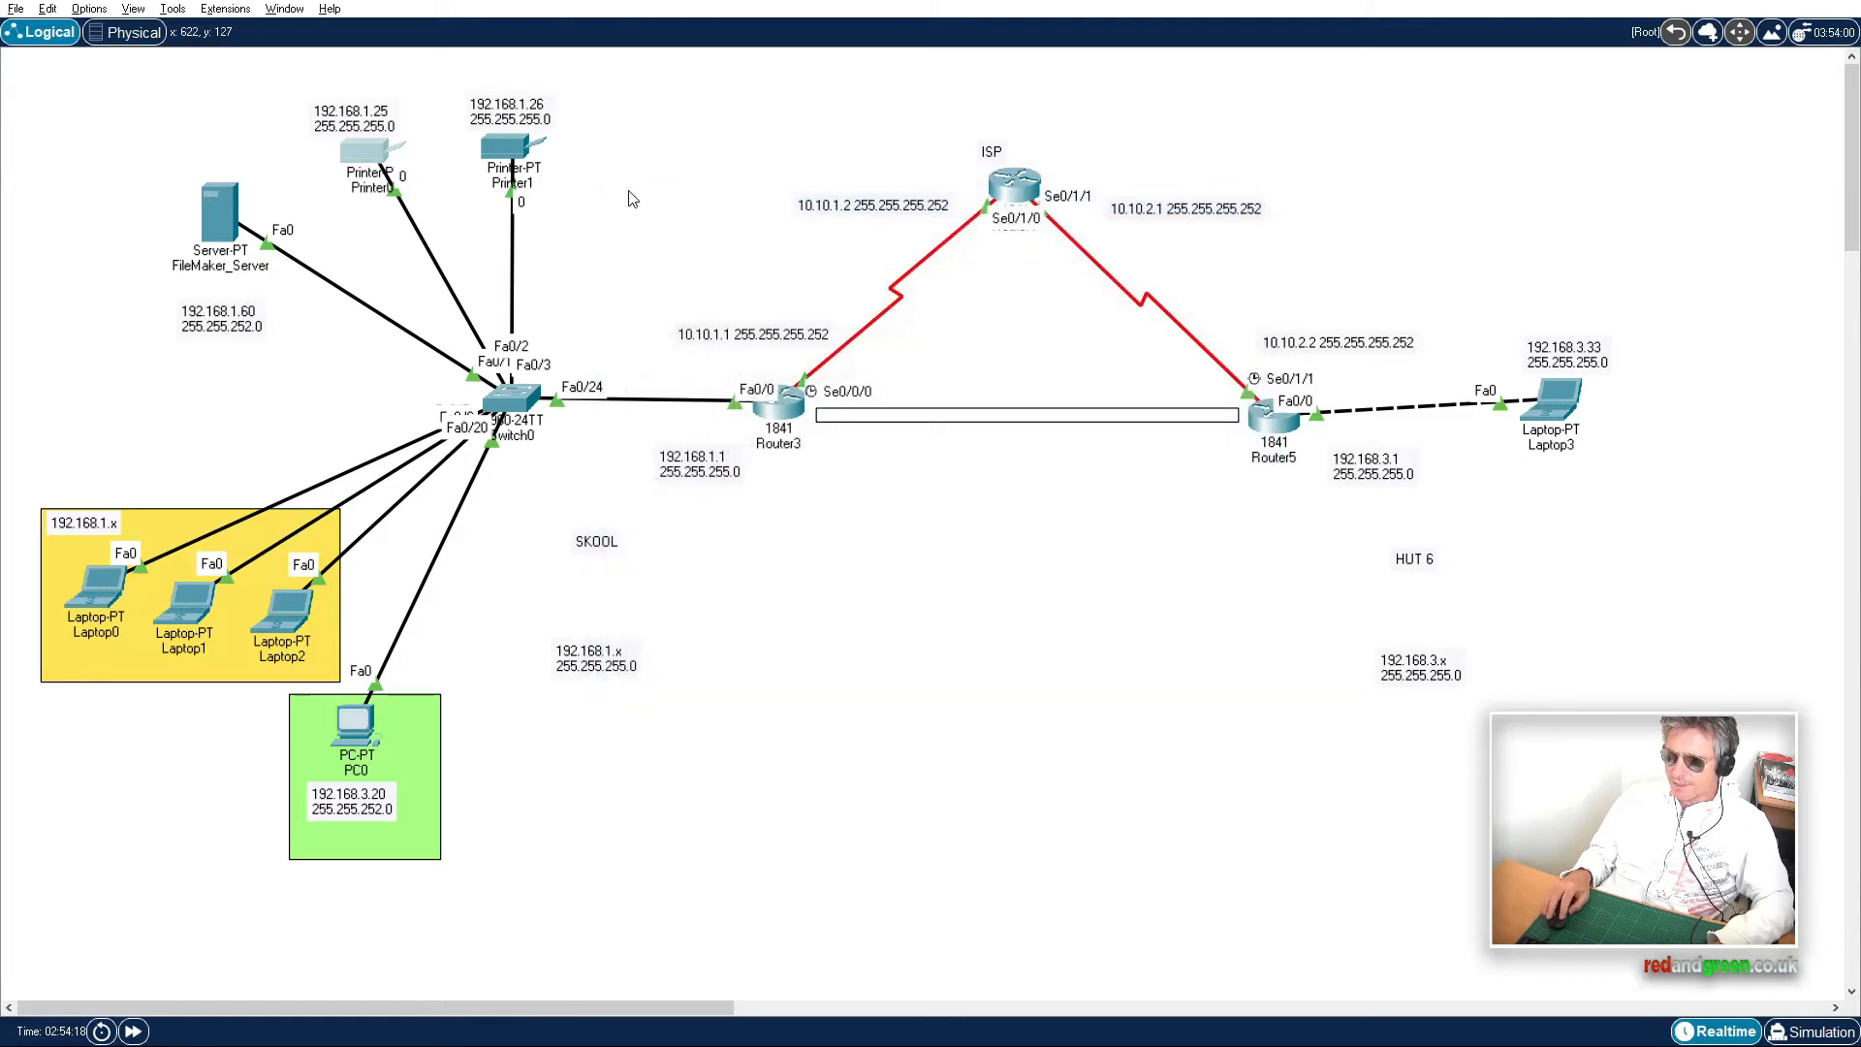
Step: Inspect Printer1's FastEthernet0 addressing, global settings, attributes and physical modules
click(511, 163)
click(689, 230)
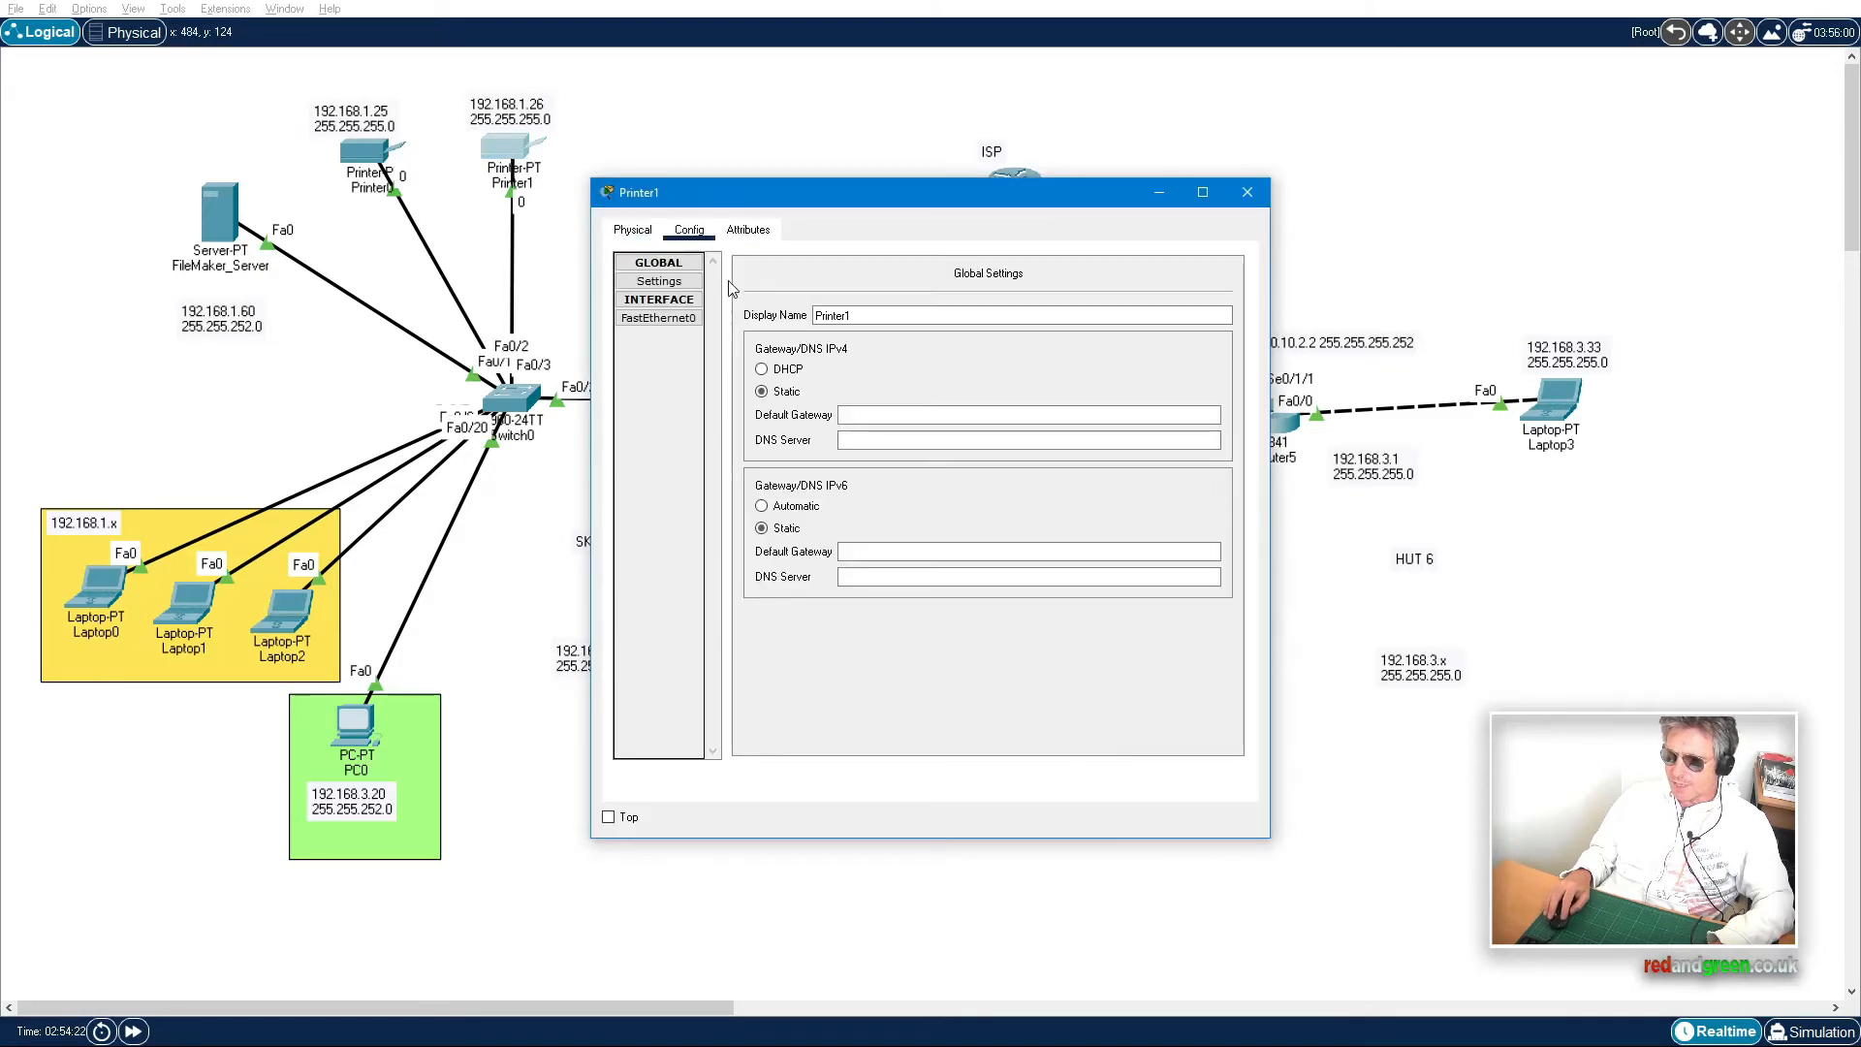
click(659, 318)
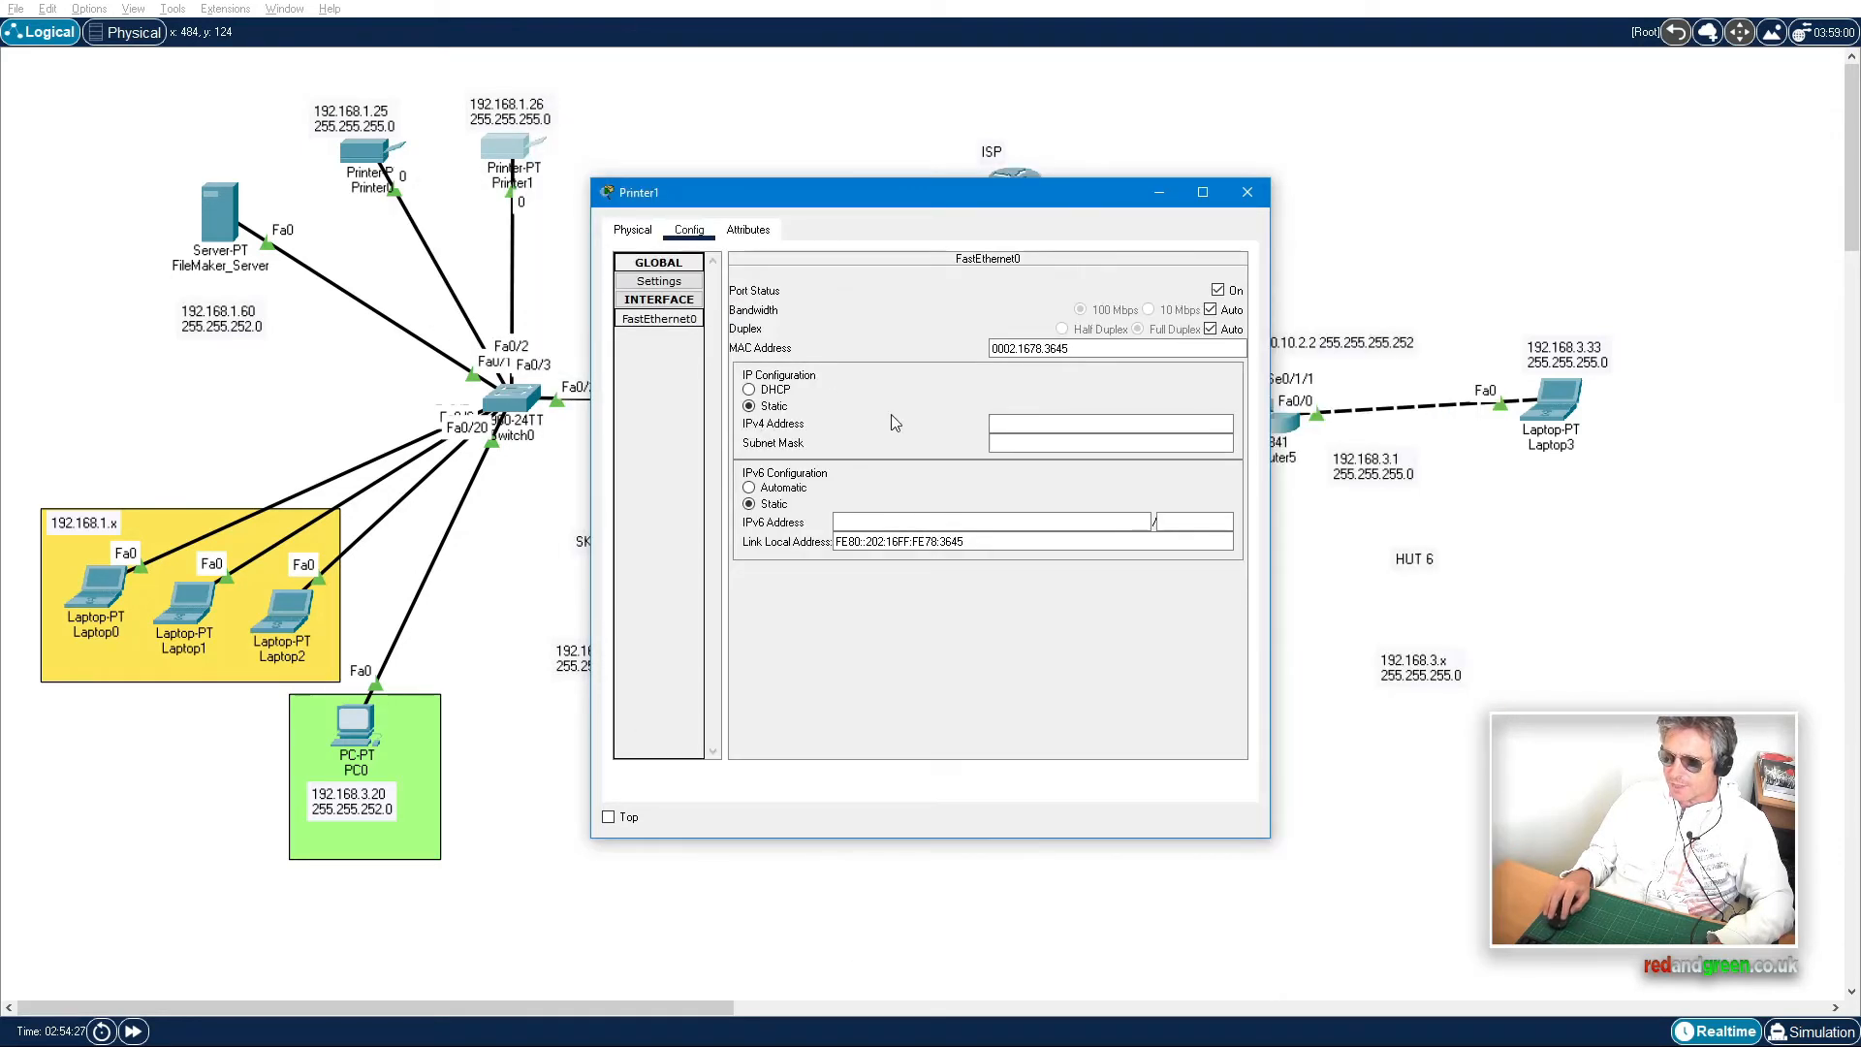
click(748, 229)
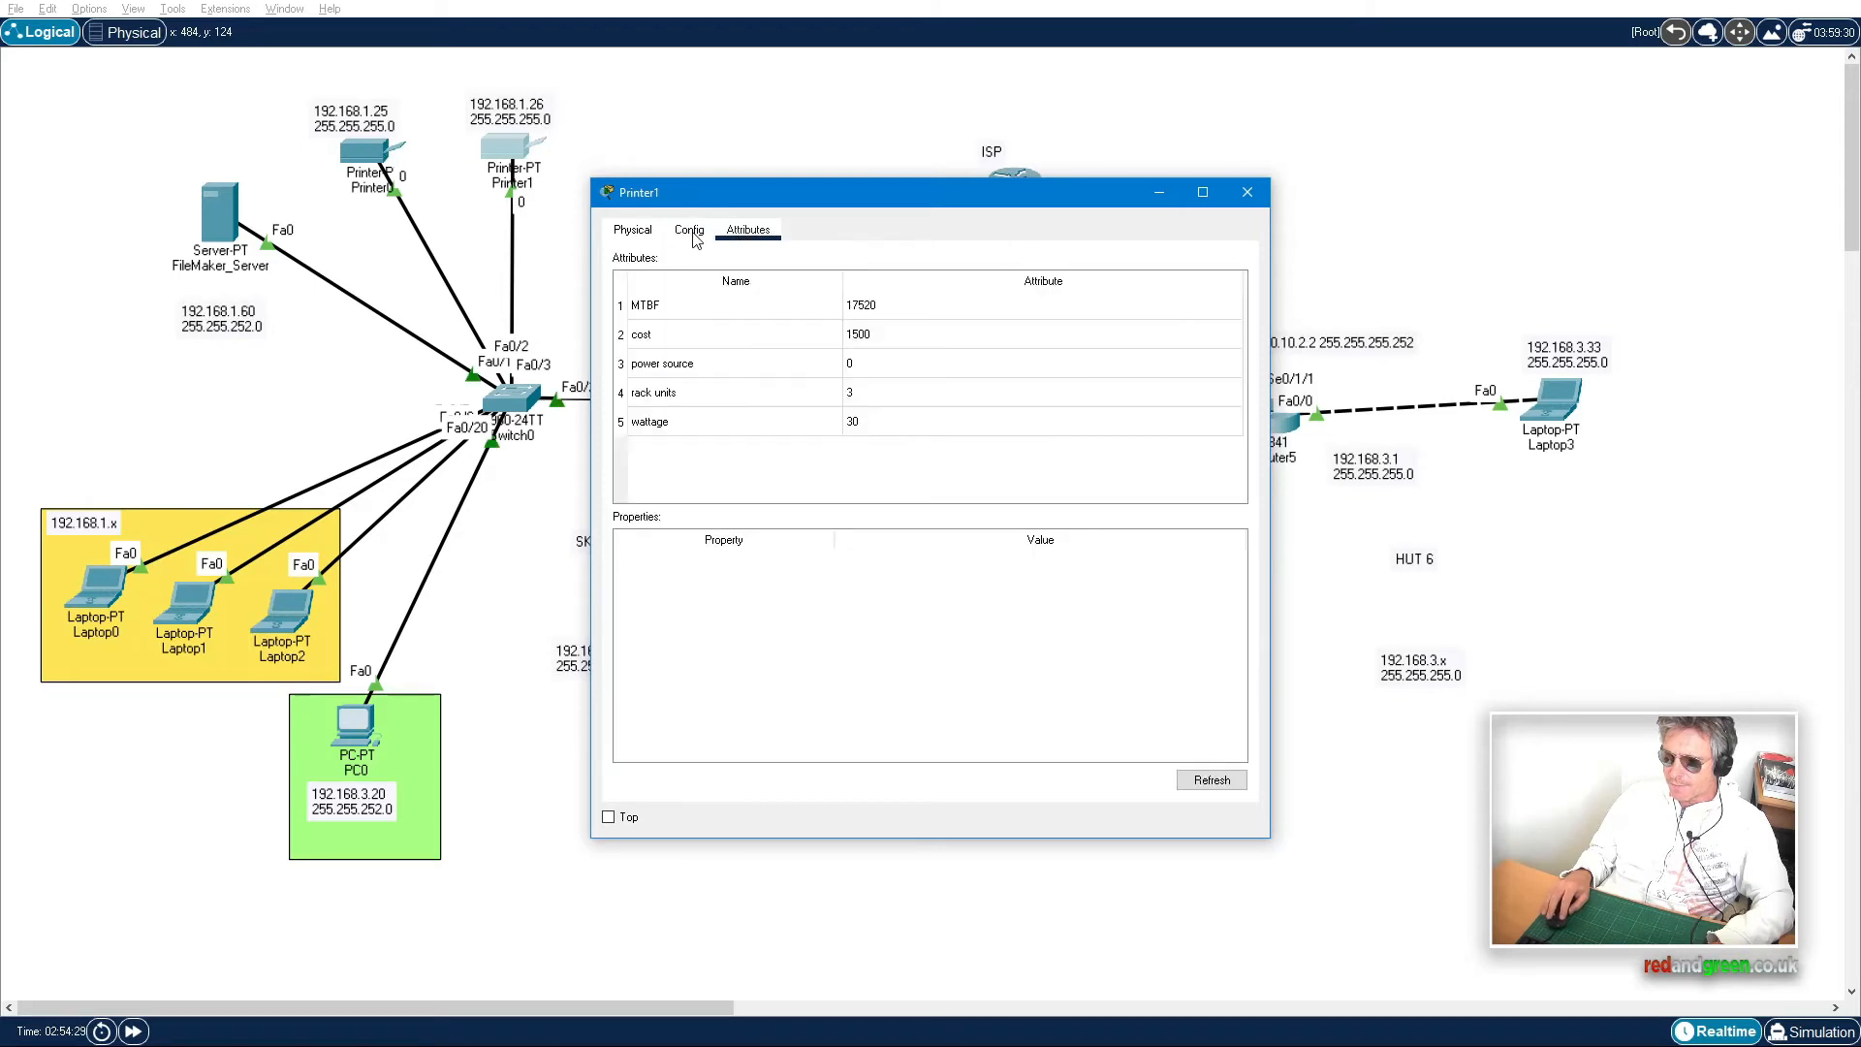
click(689, 230)
click(633, 232)
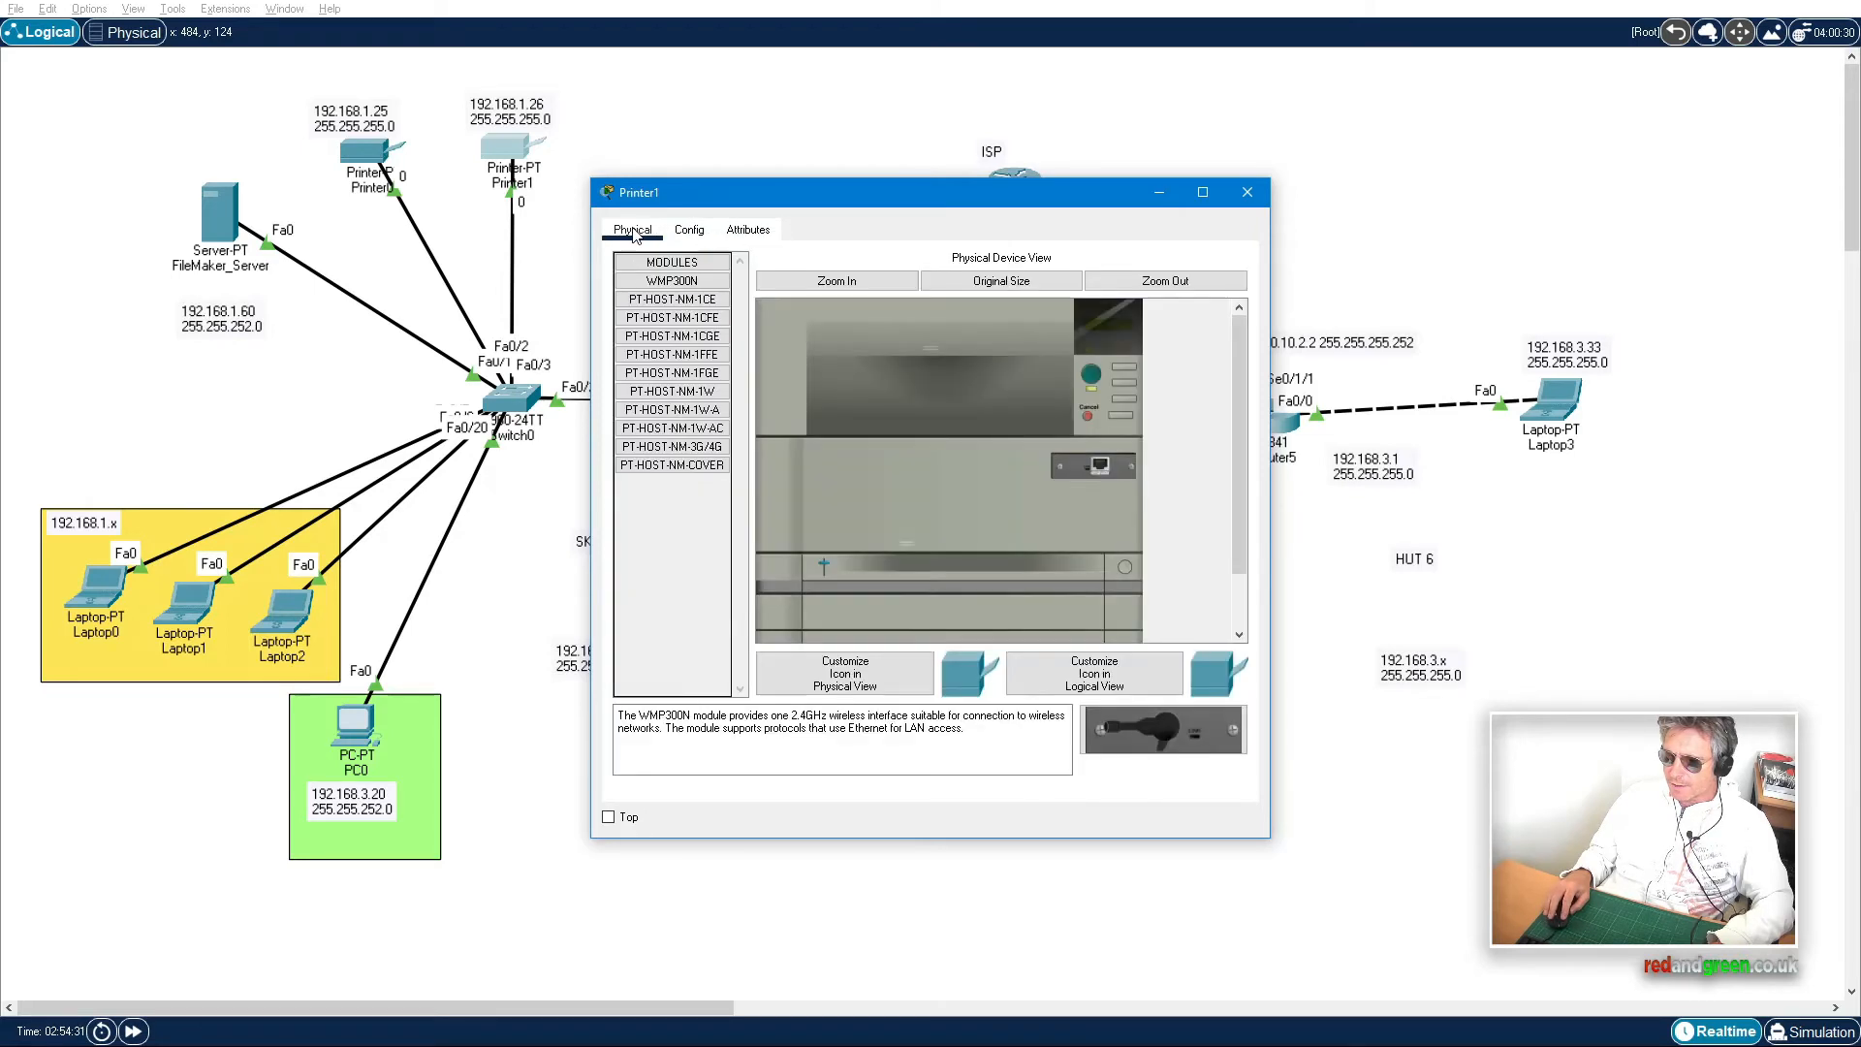
click(689, 230)
click(870, 415)
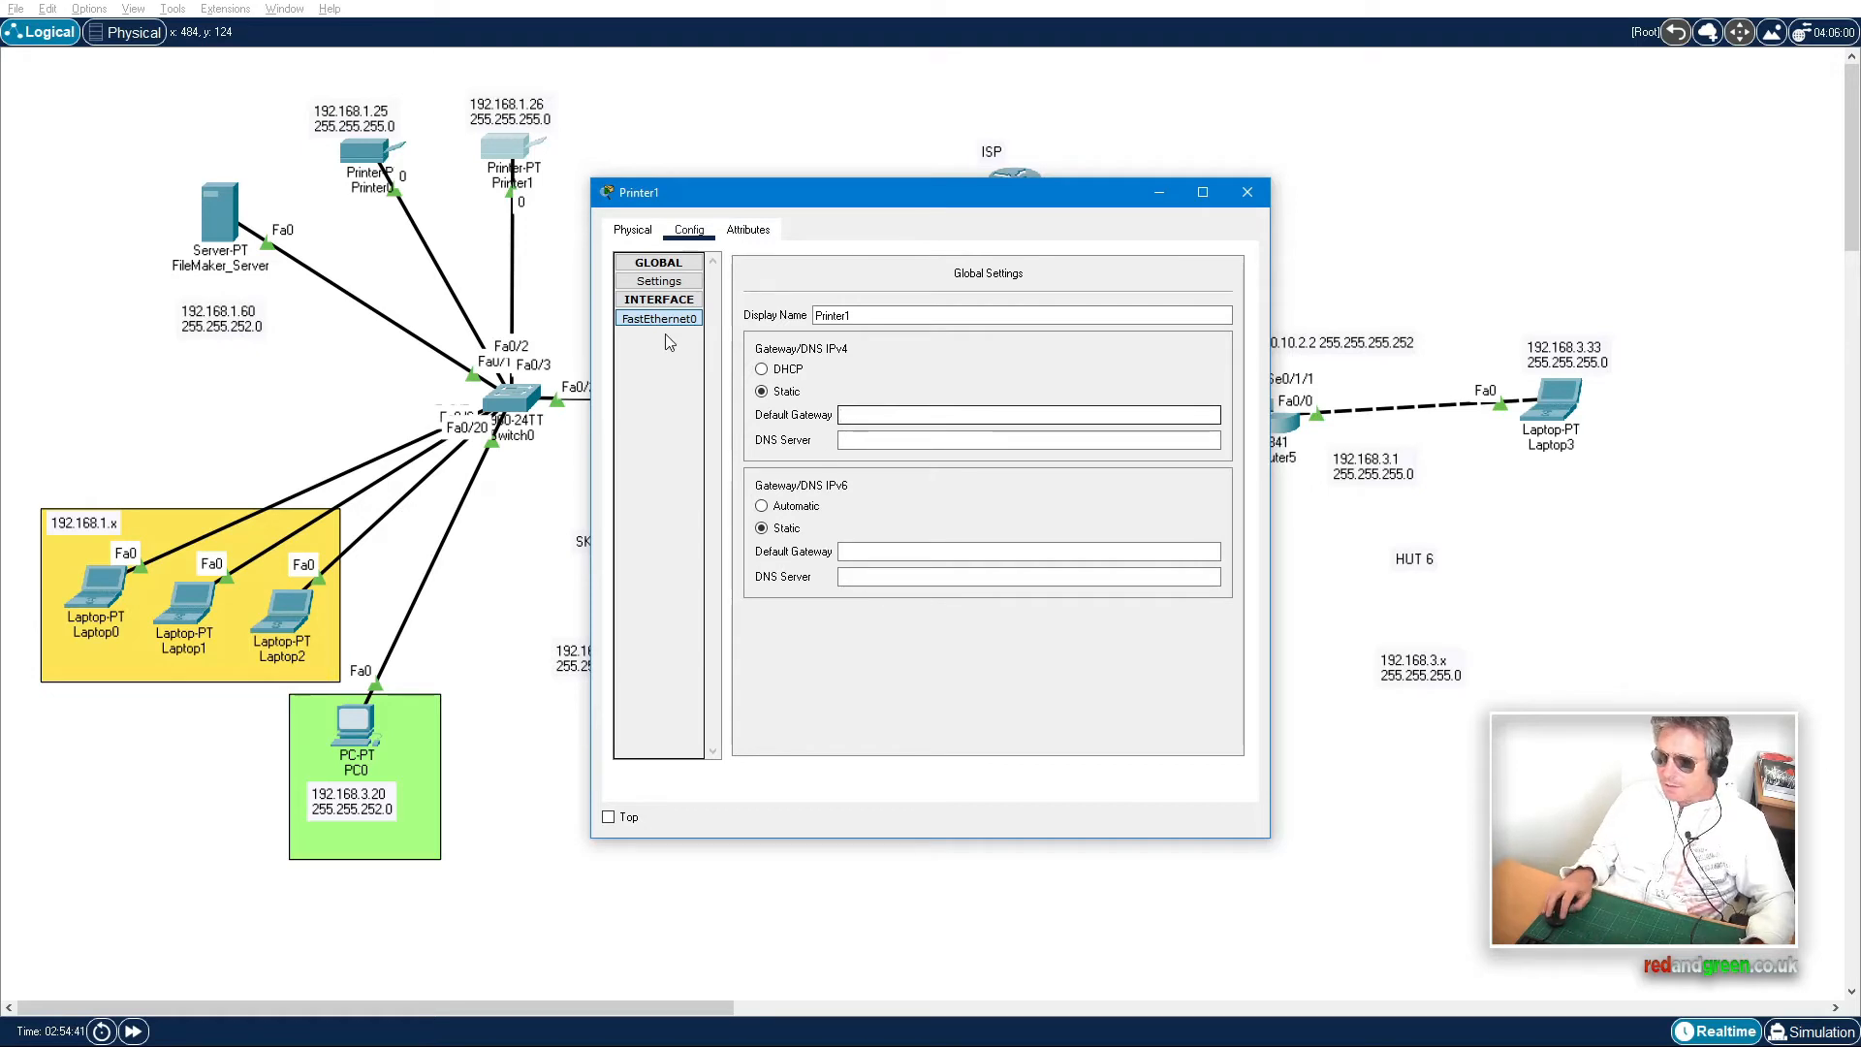
click(651, 284)
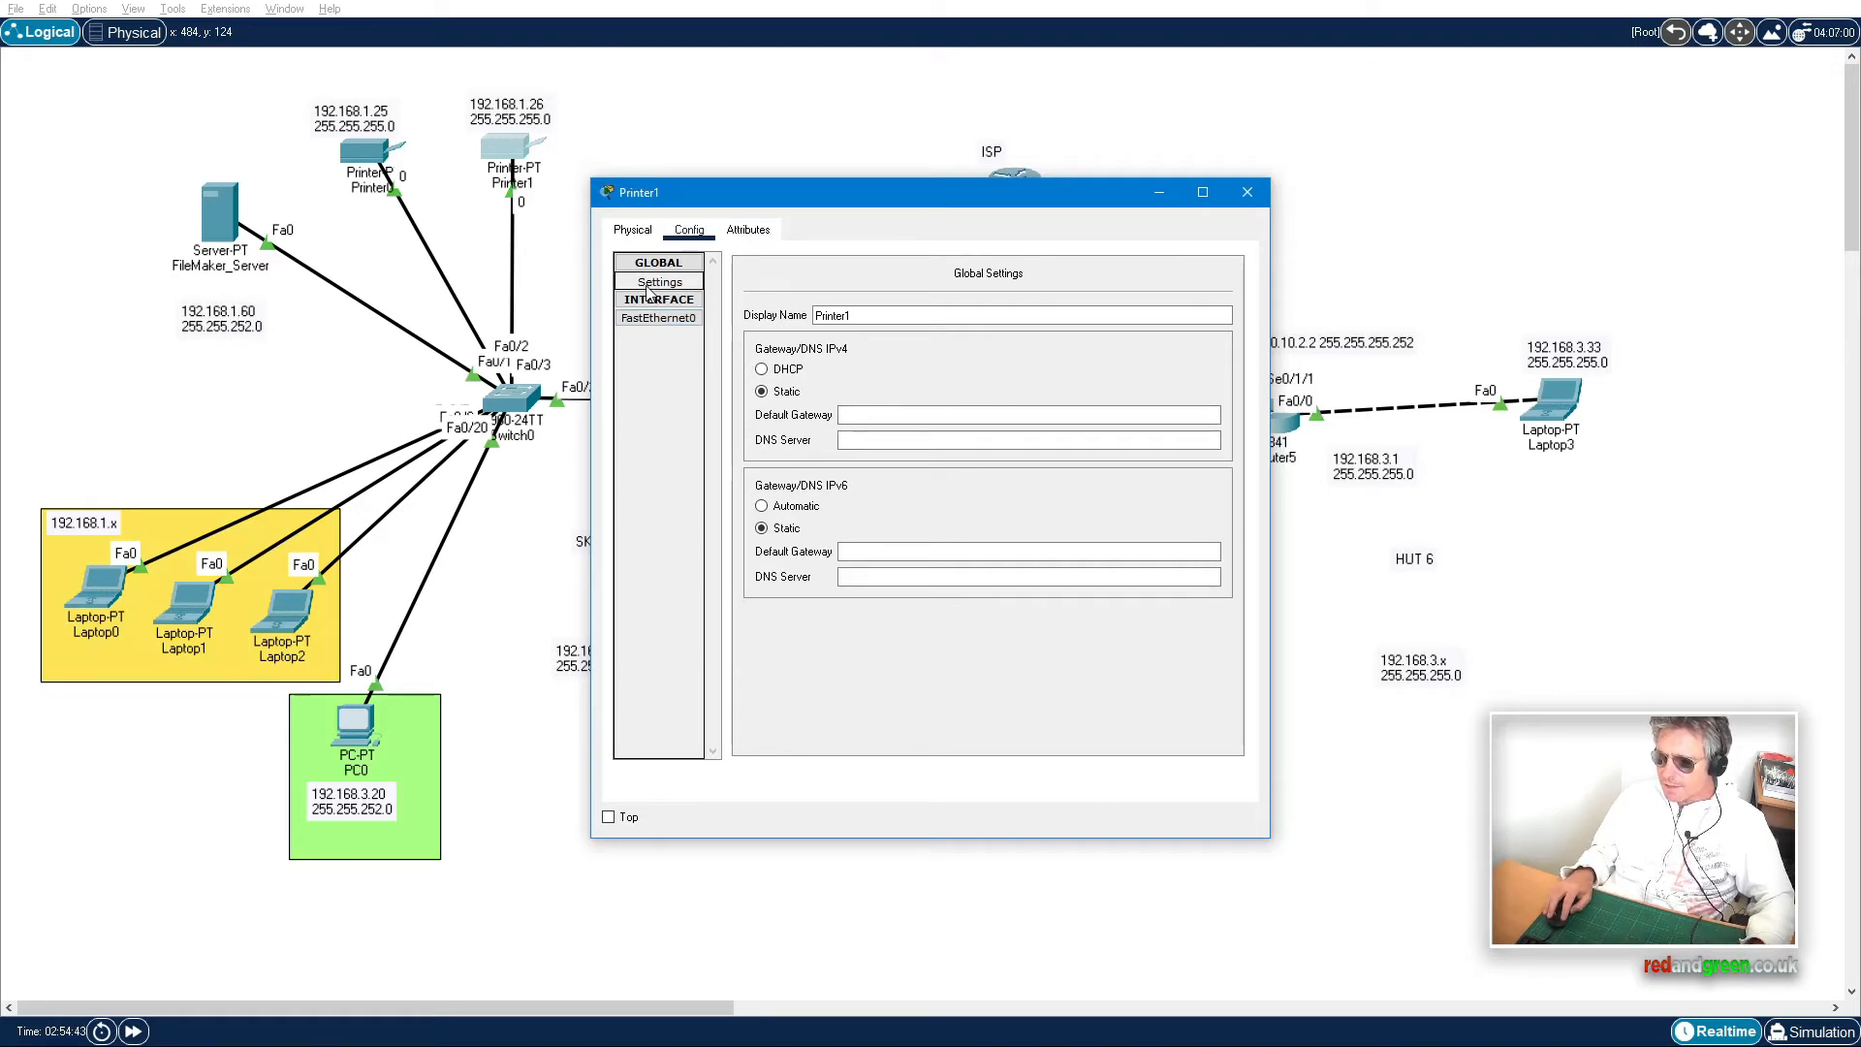
click(632, 231)
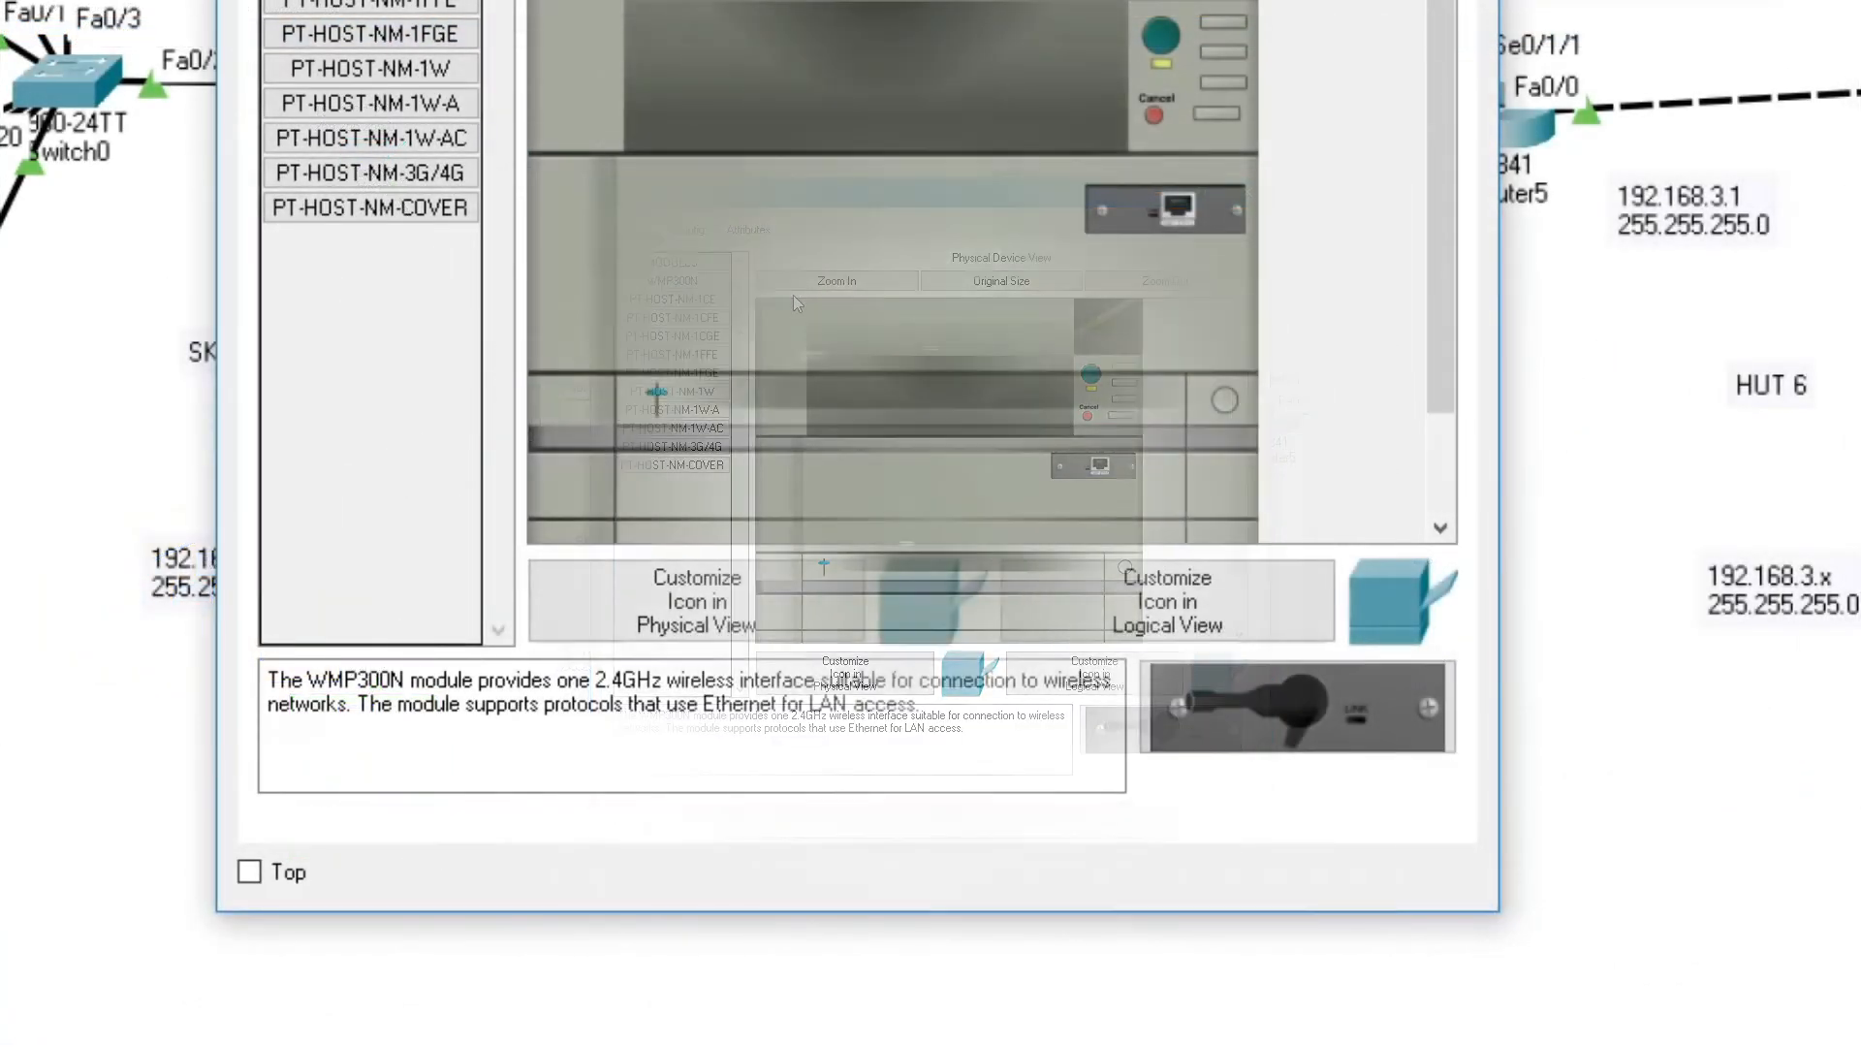
Step: Give Printer1's FastEthernet0 interface the static IPv4 address 192.168.1.26 with subnet mask 255.255.255.0
click(373, 0)
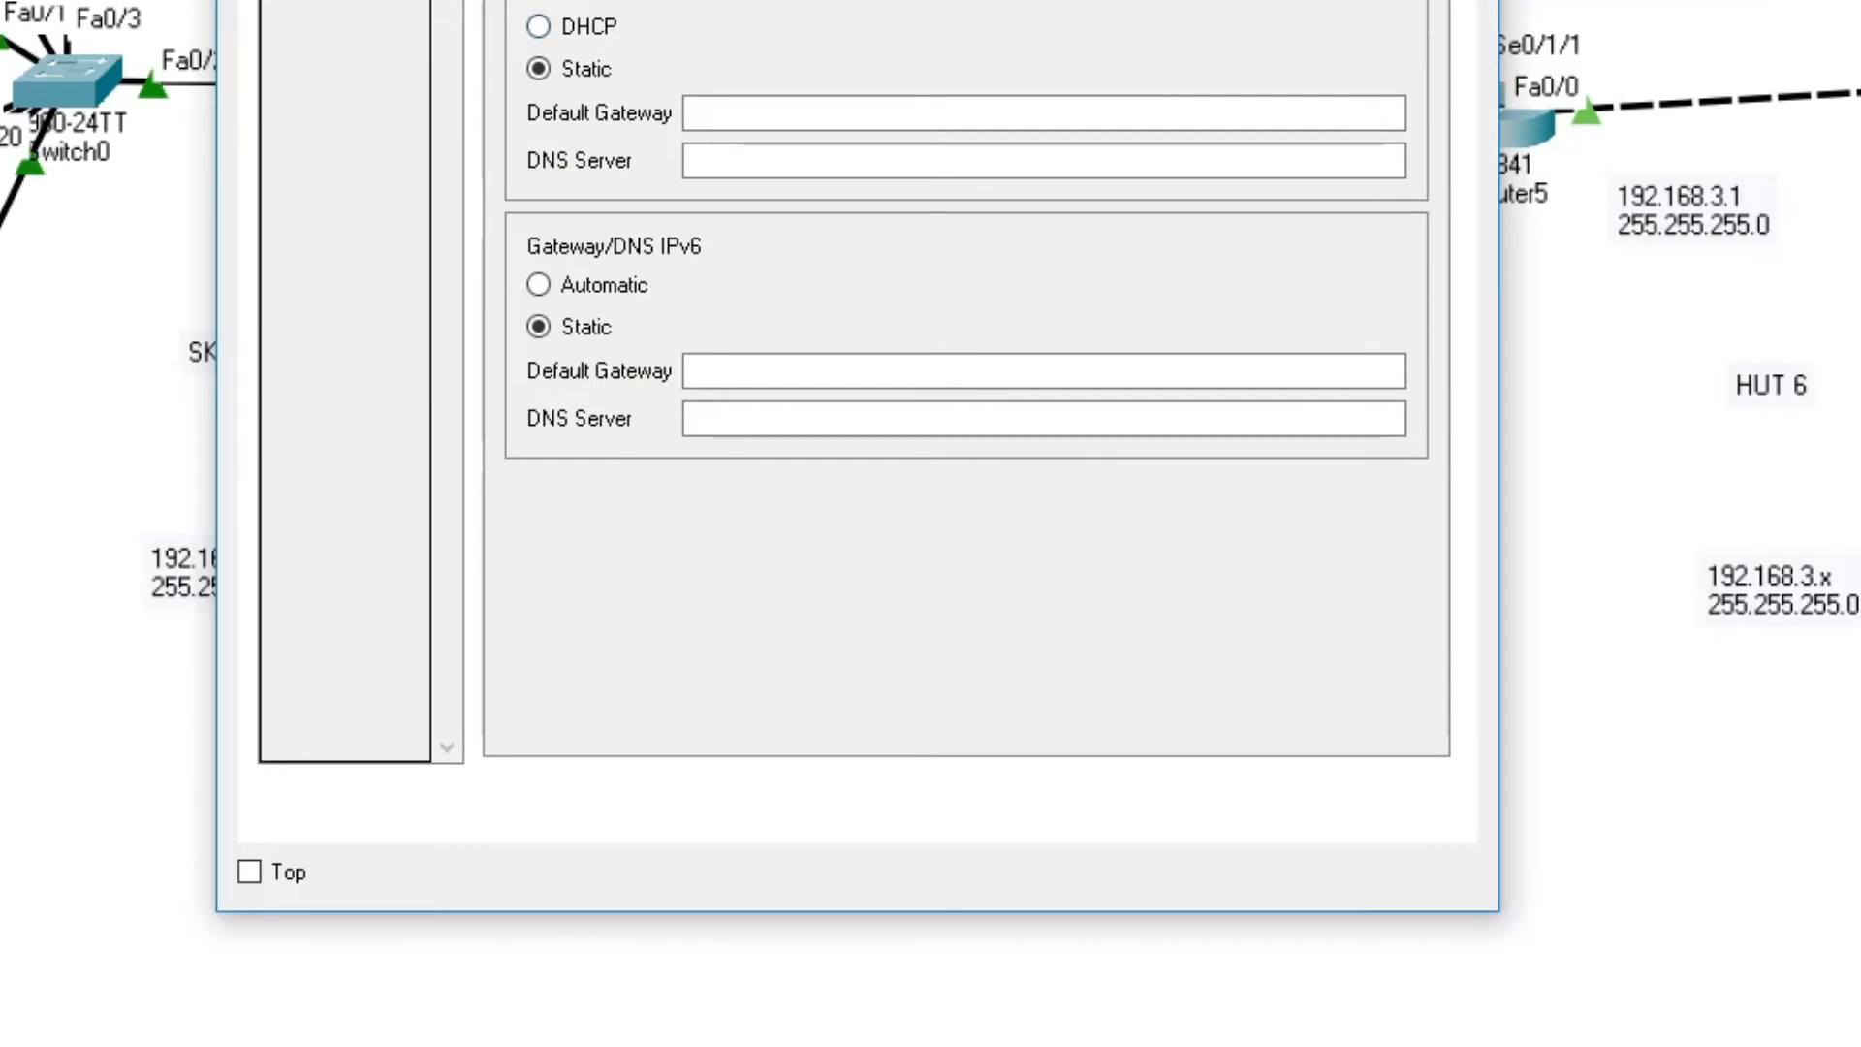
click(344, 0)
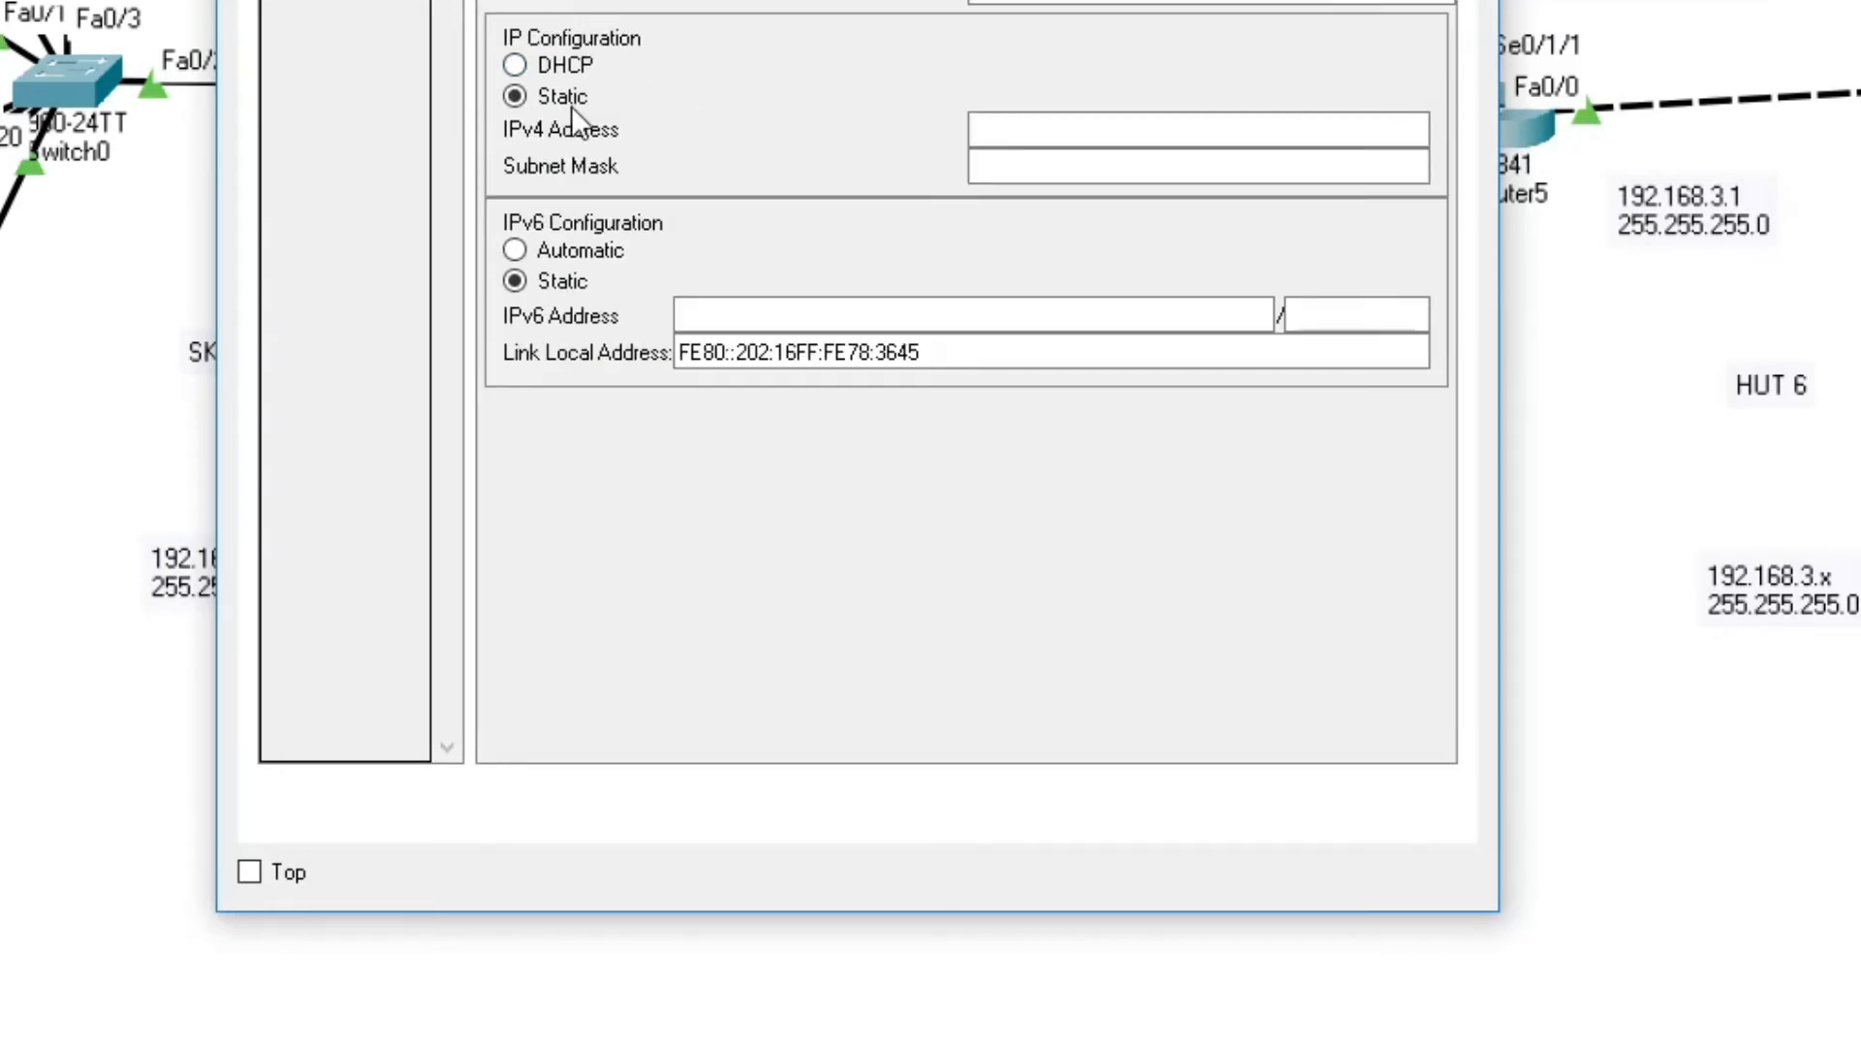
click(1007, 129)
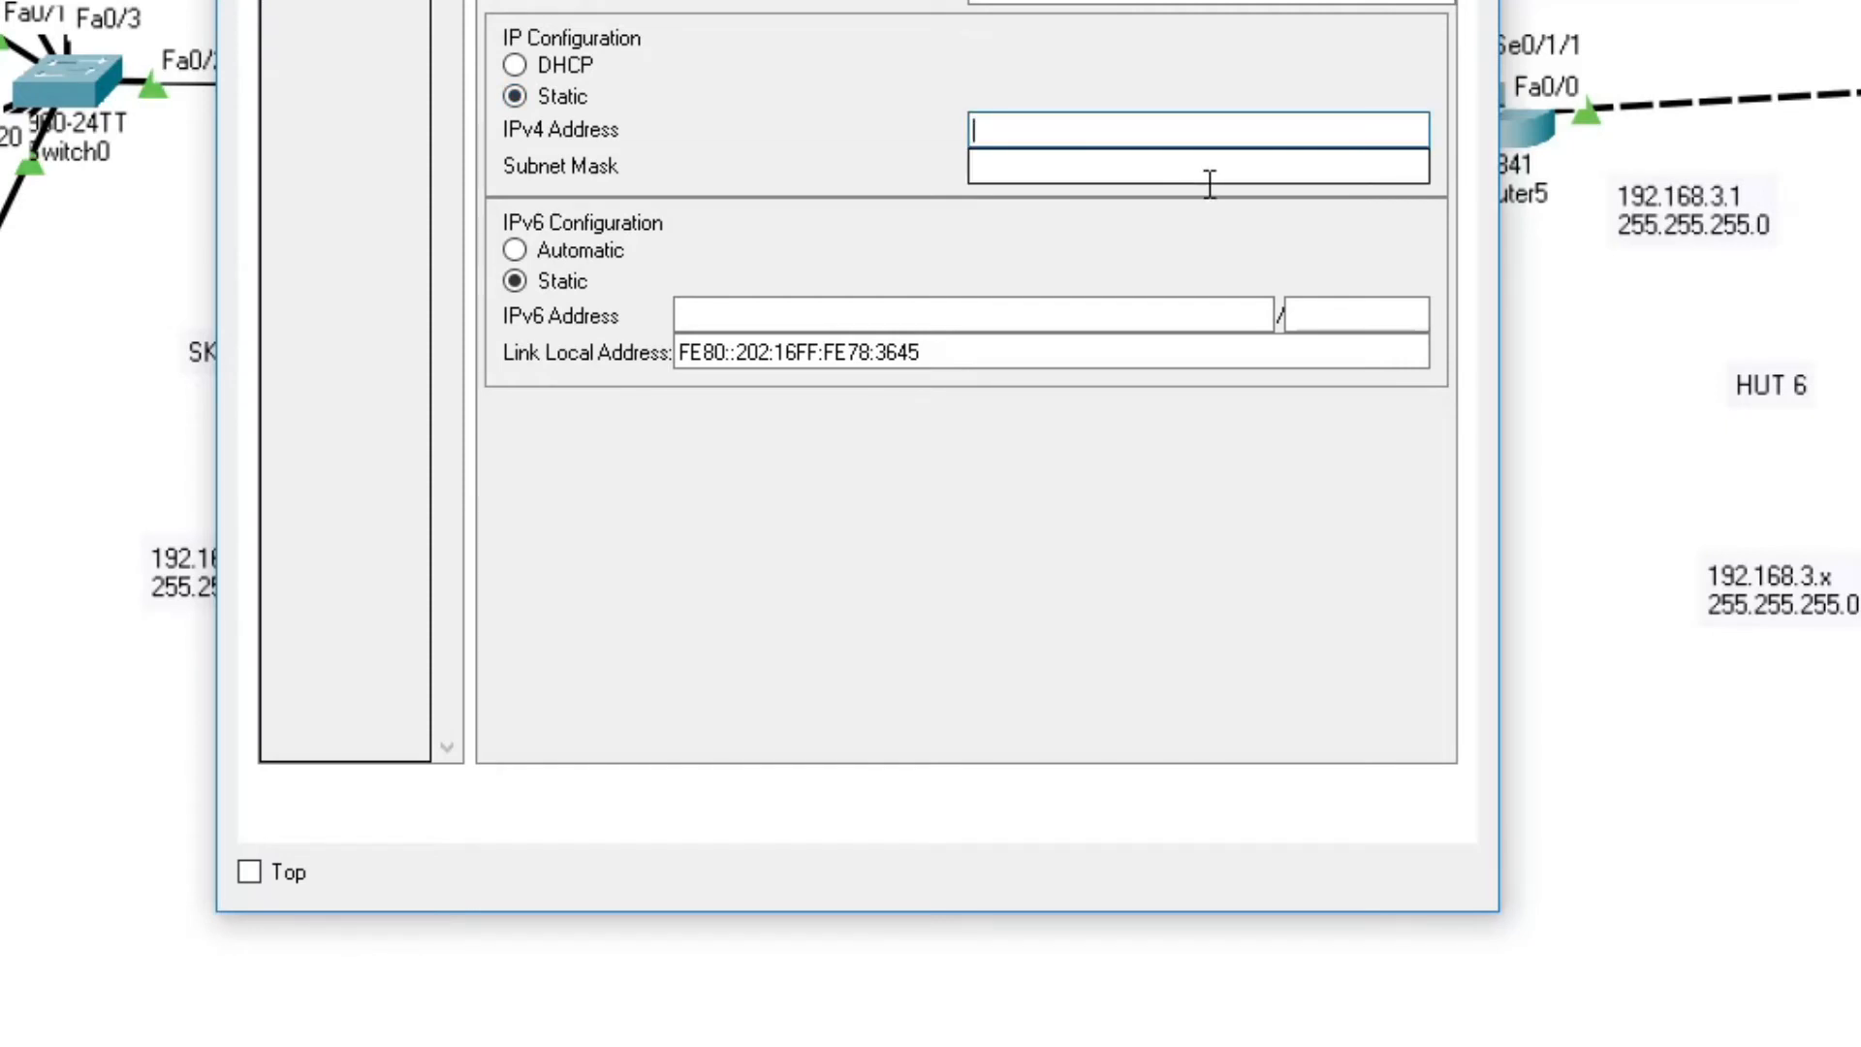
text(192.168.1.26)
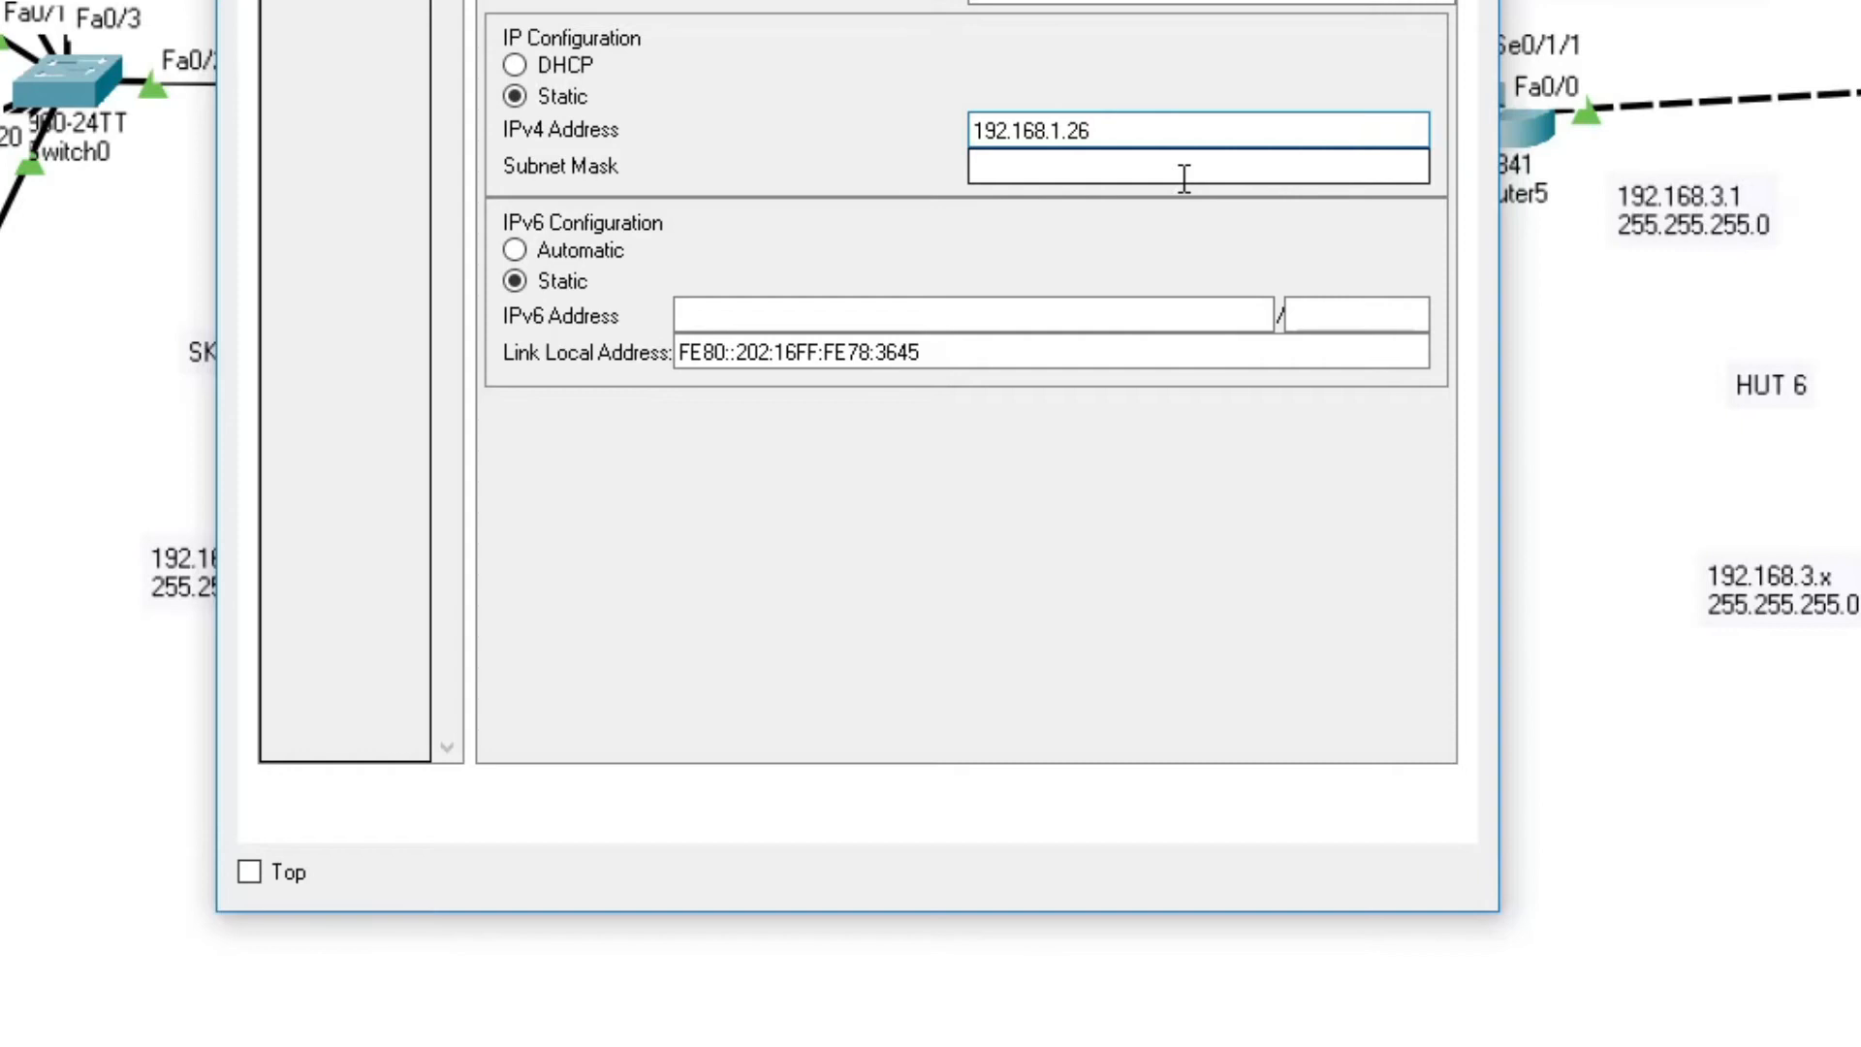
click(1180, 175)
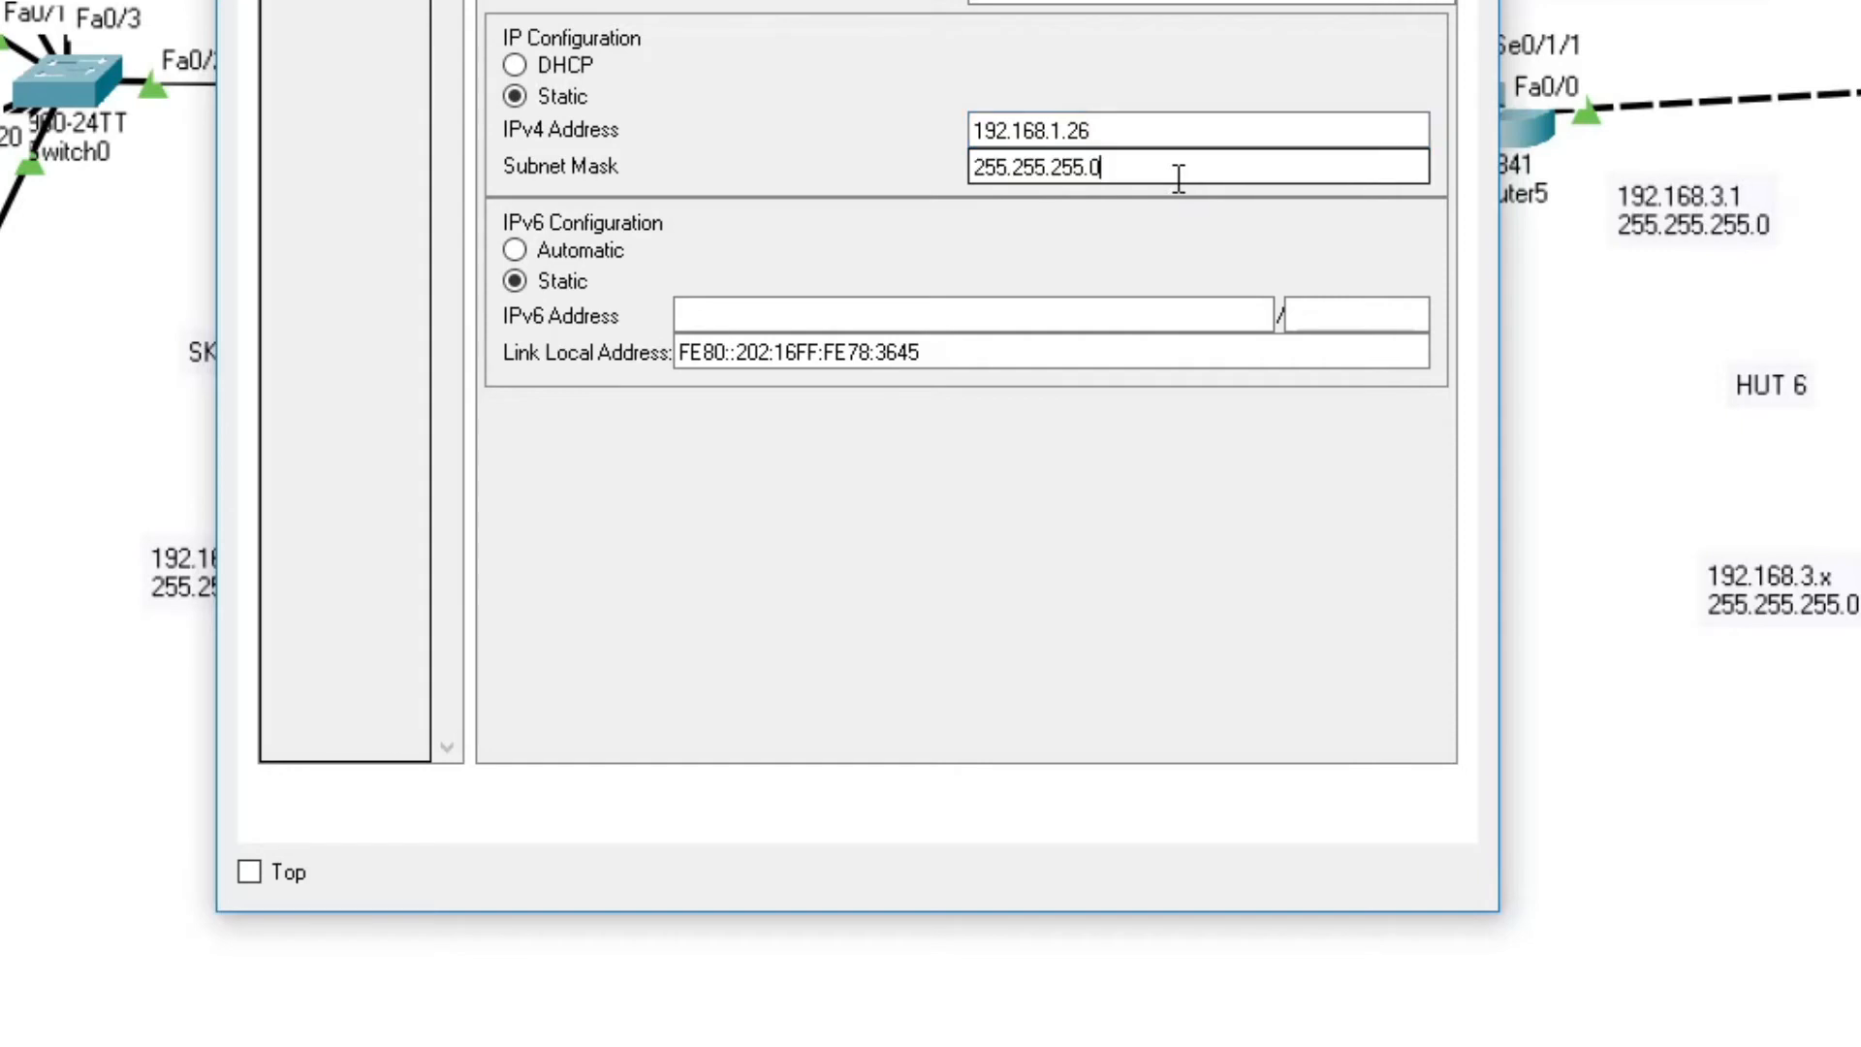
text(255)
key(BackSpace)
text(0)
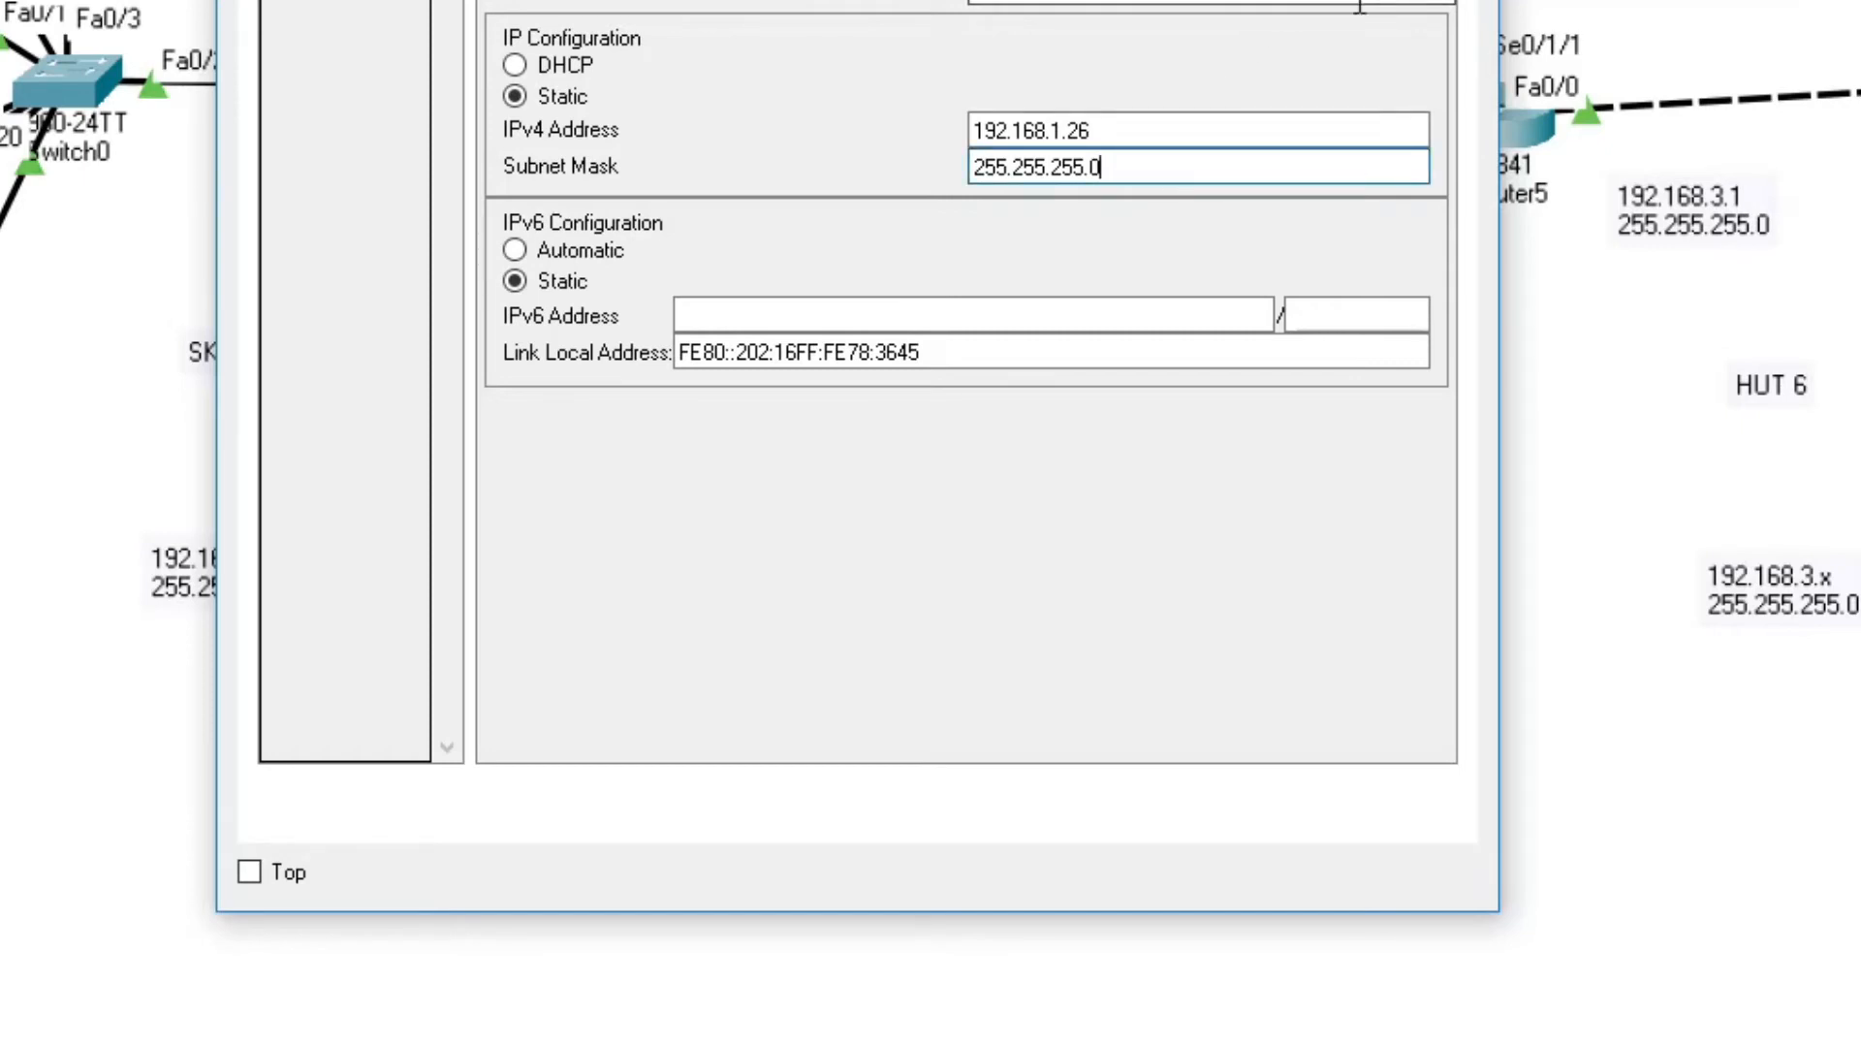
key(alt+F4)
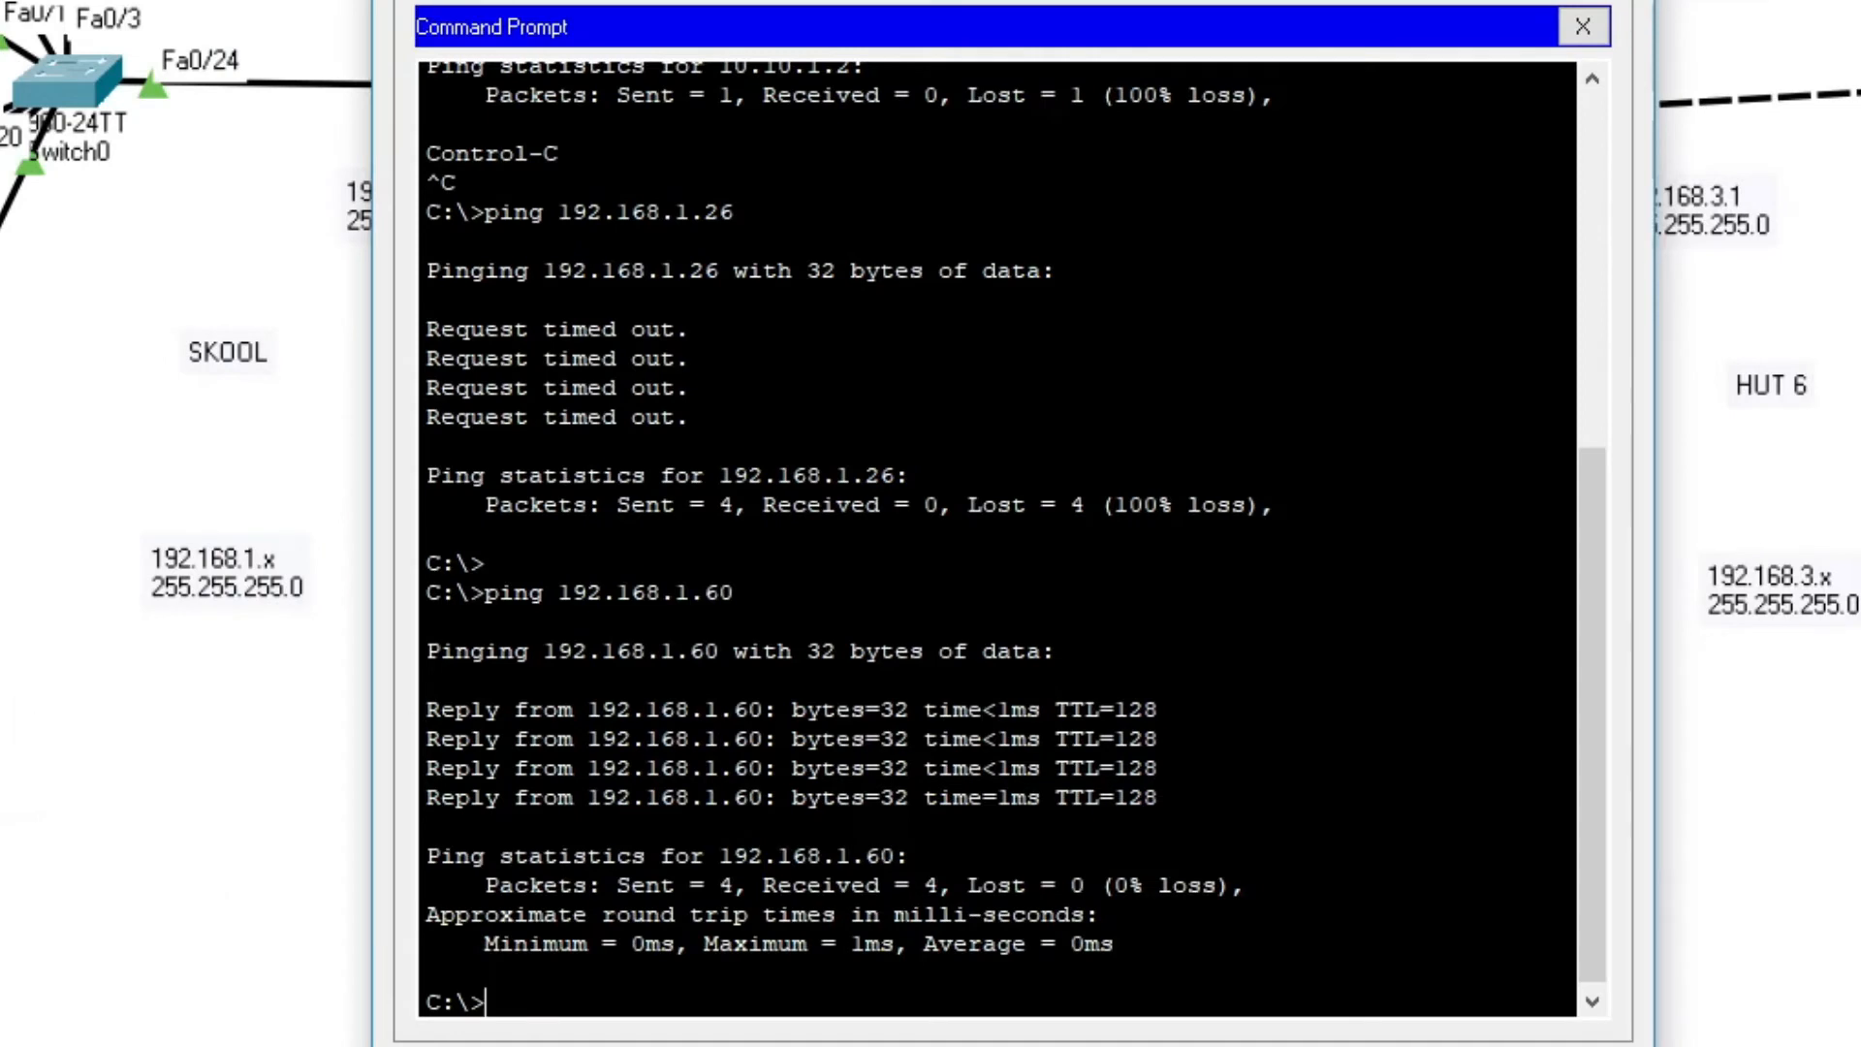
Step: Ping Printer1 at 192.168.1.26 from PC0's command prompt
key(Up)
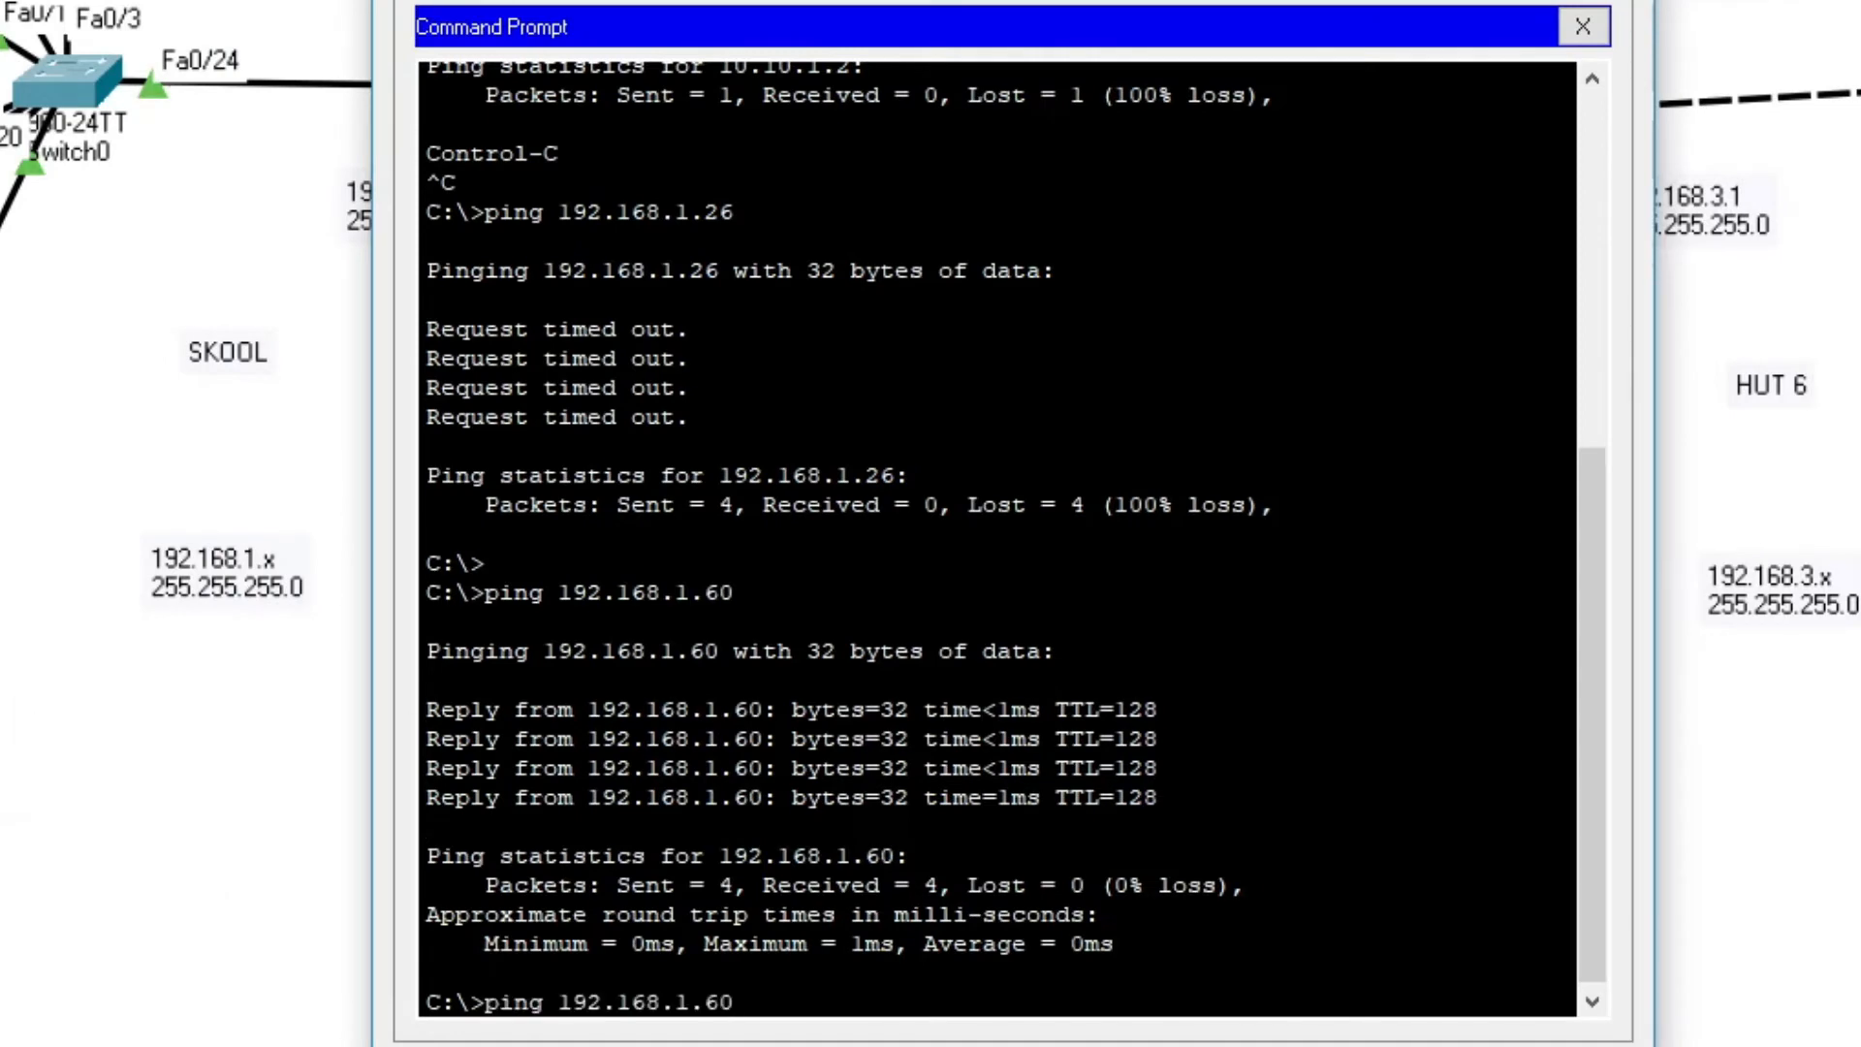
key(BackSpace)
key(BackSpace)
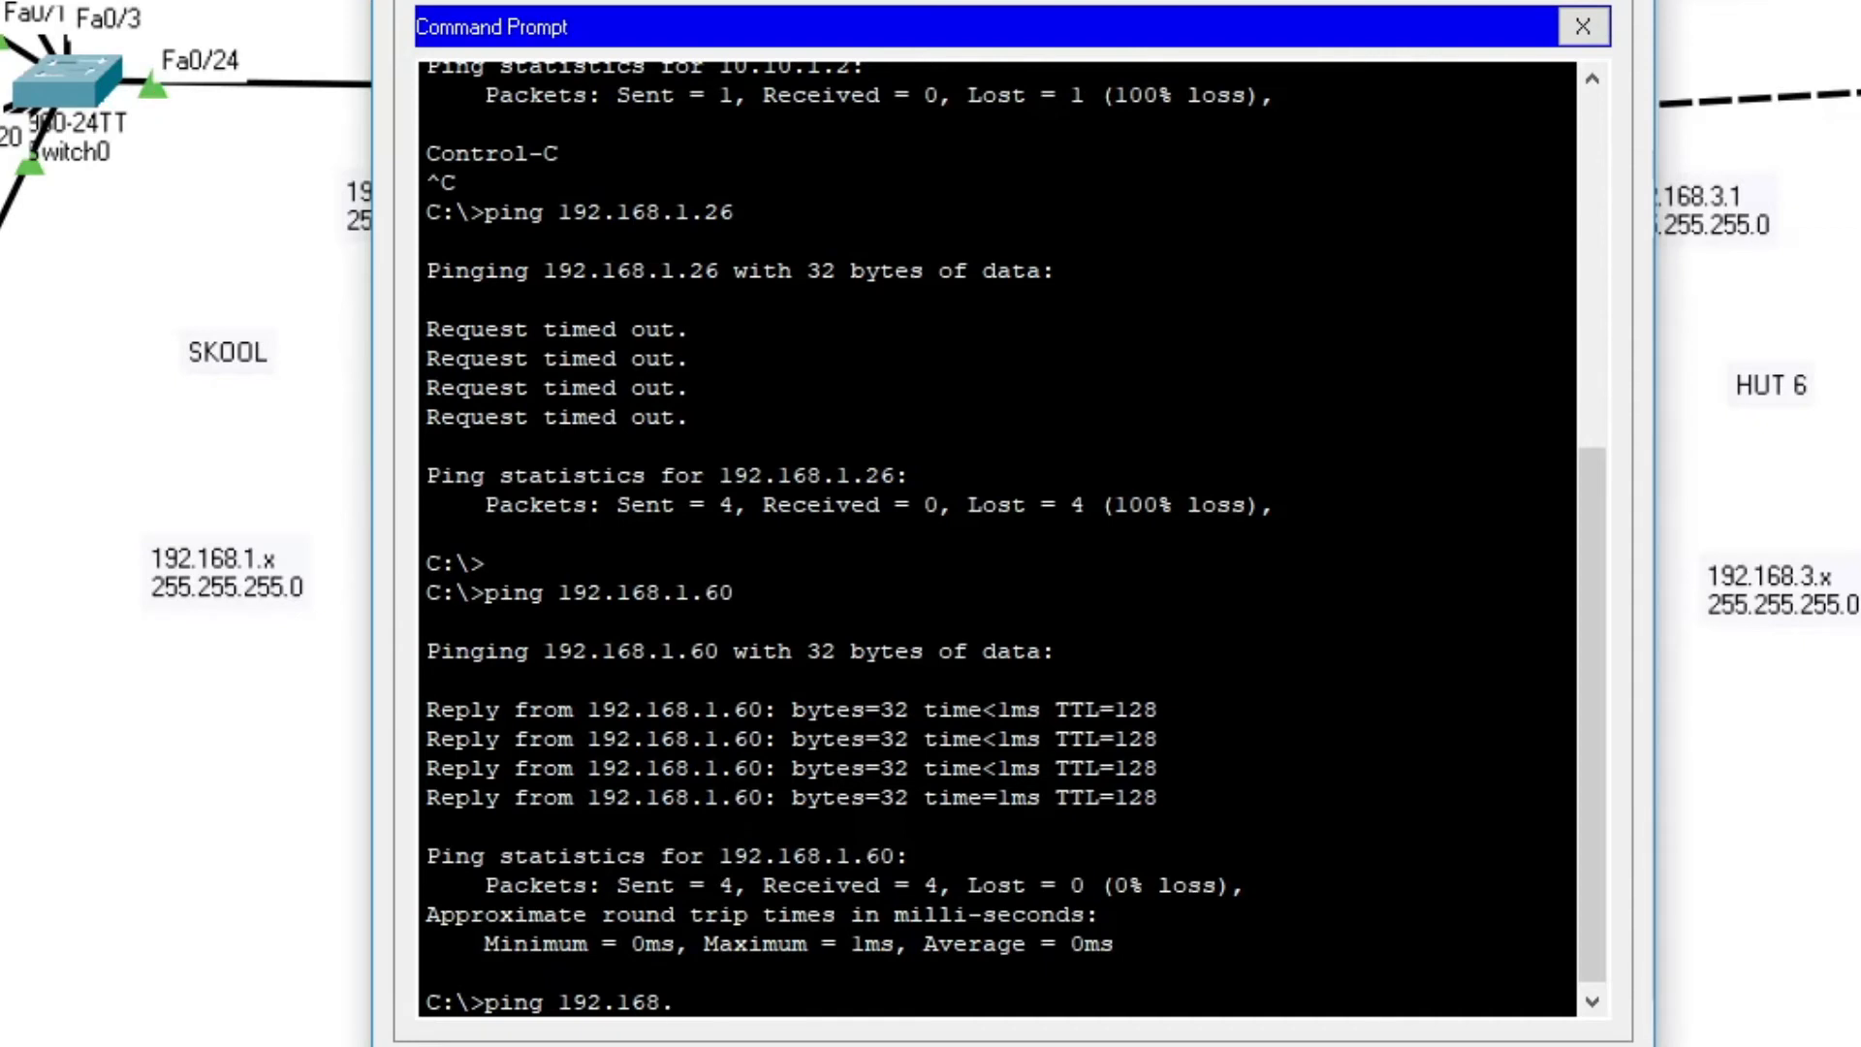
text(1.26)
key(Return)
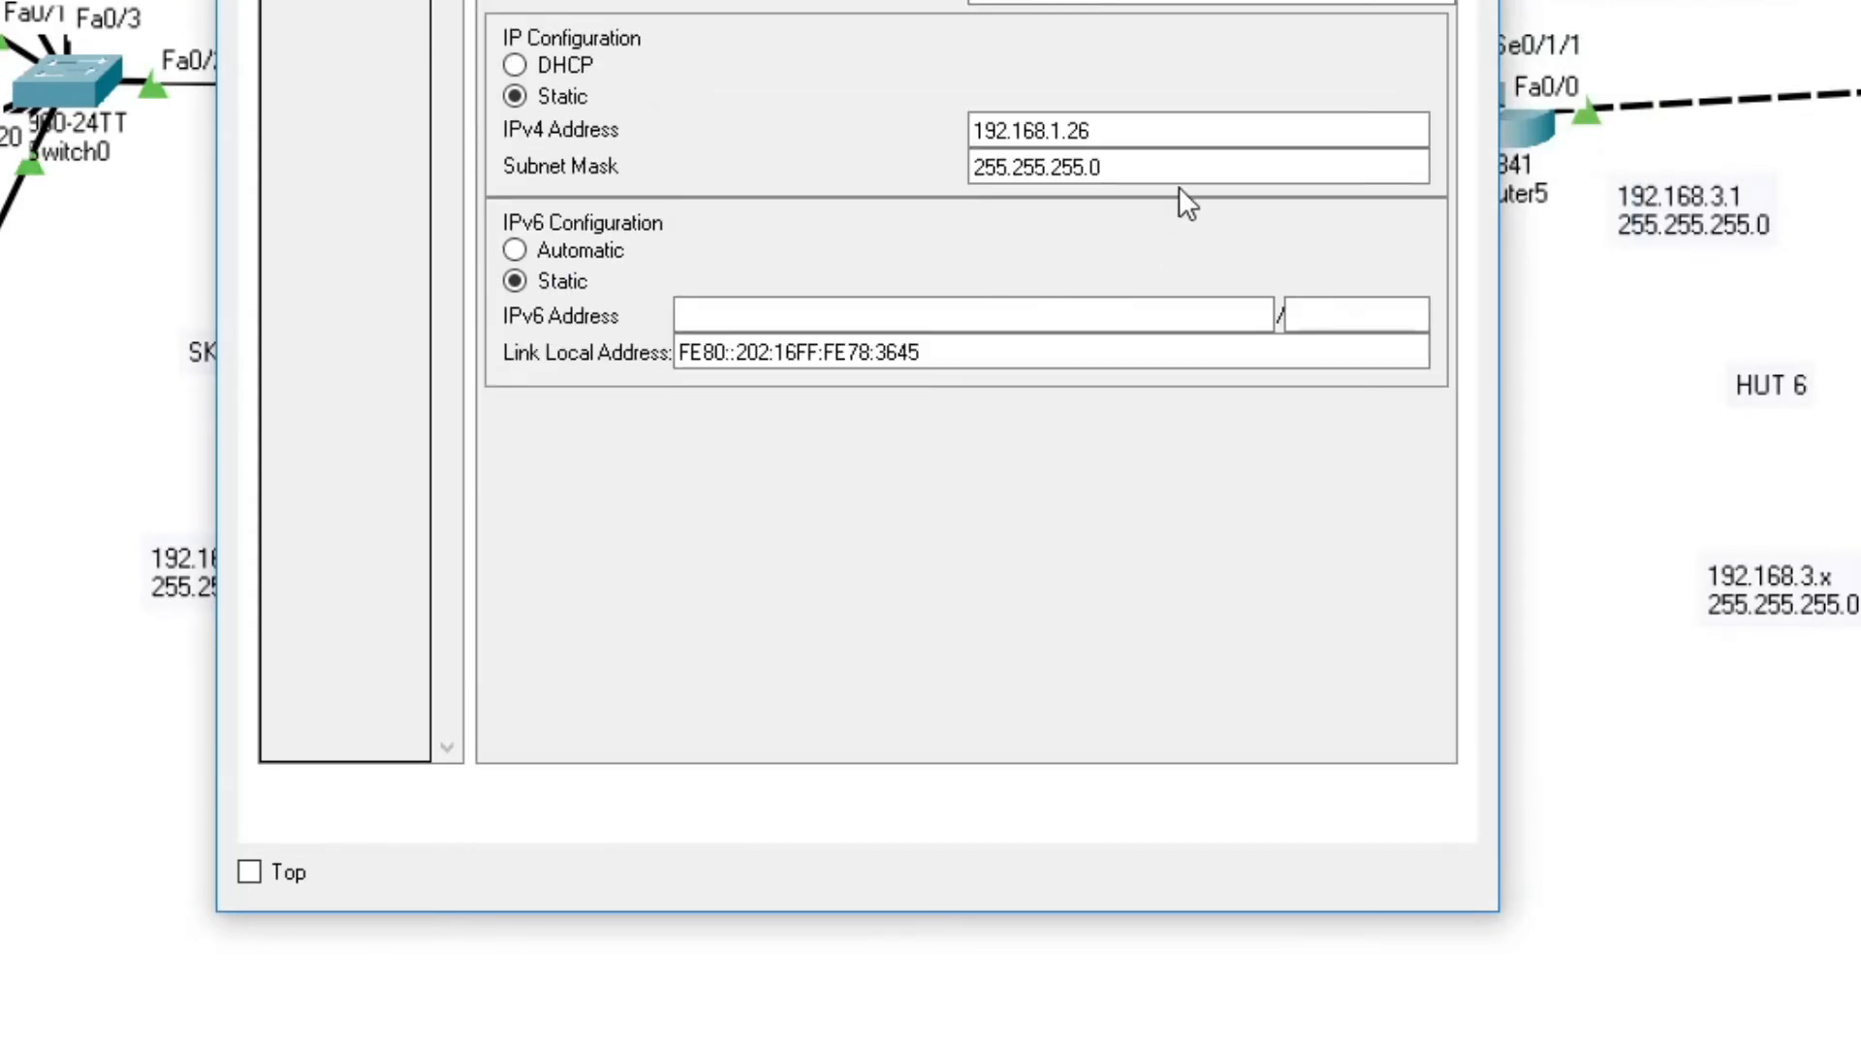
Step: Set the subnet mask on Printer1's FastEthernet0 interface to 255.255.252.0
click(1181, 171)
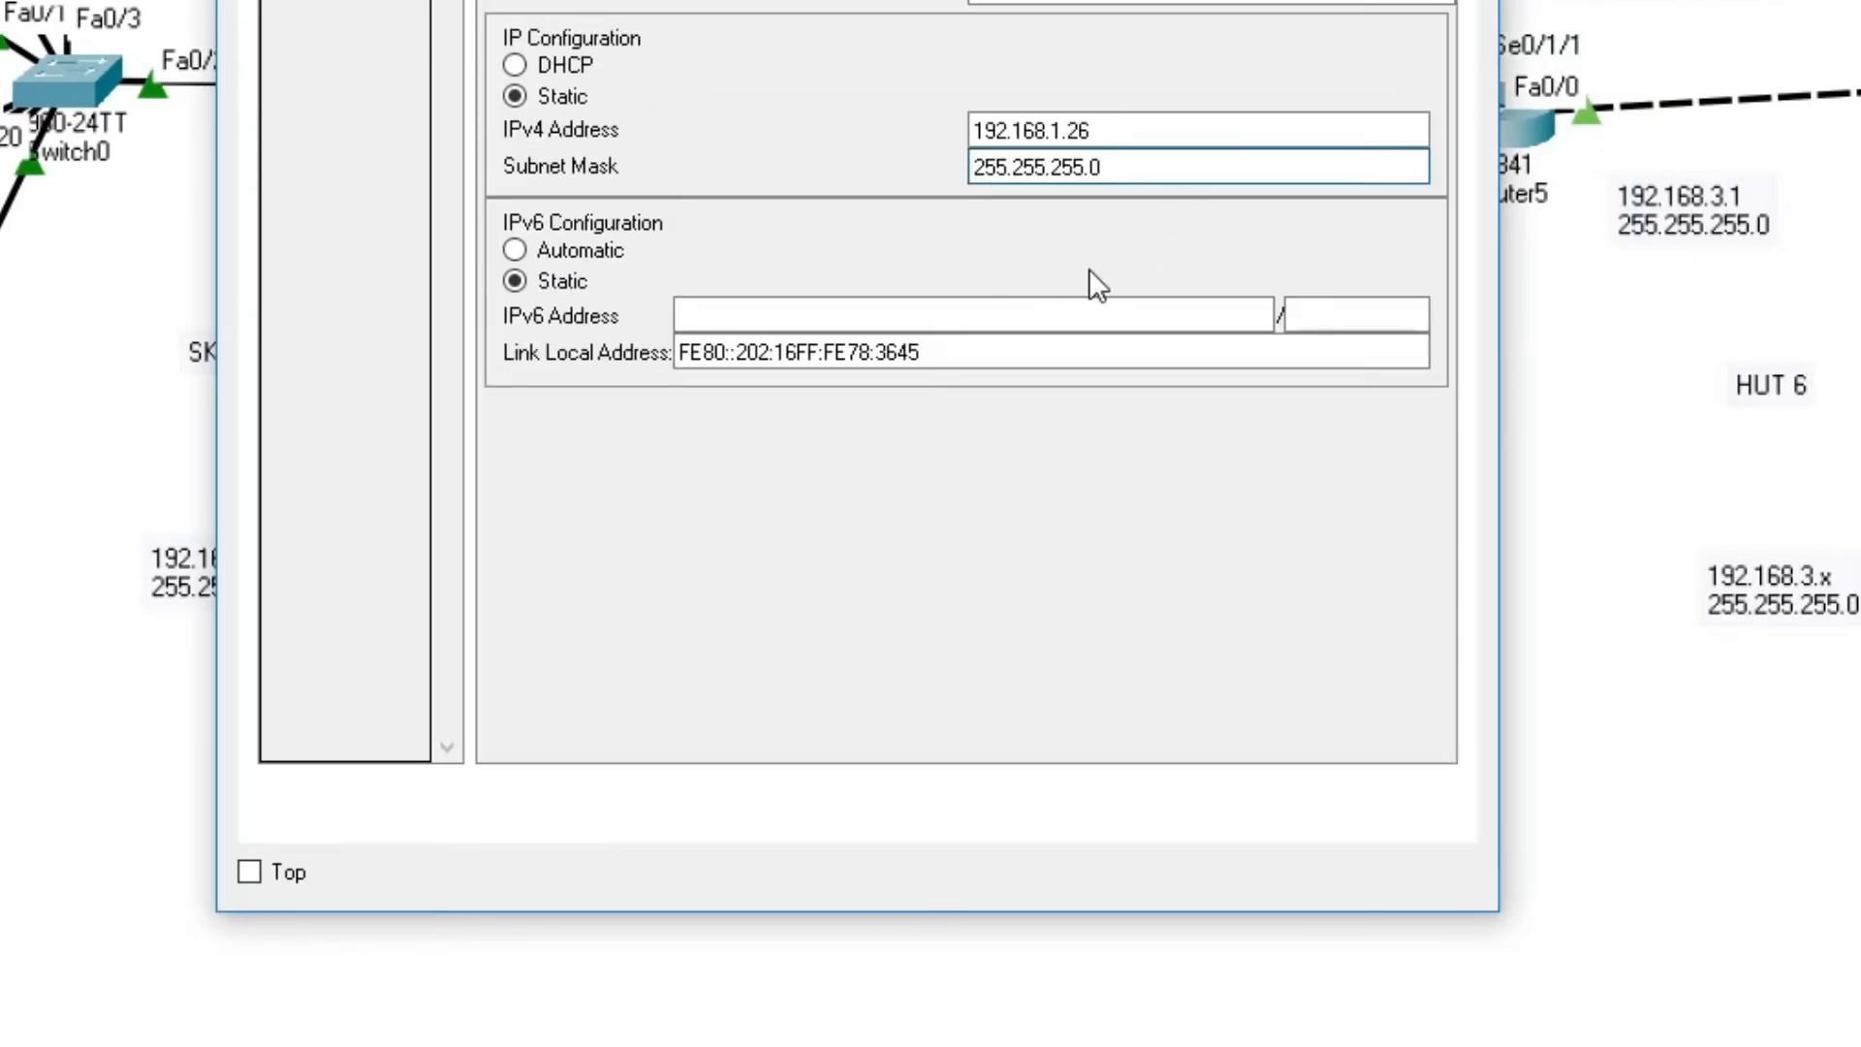
key(Left)
key(Left)
key(BackSpace)
text(2)
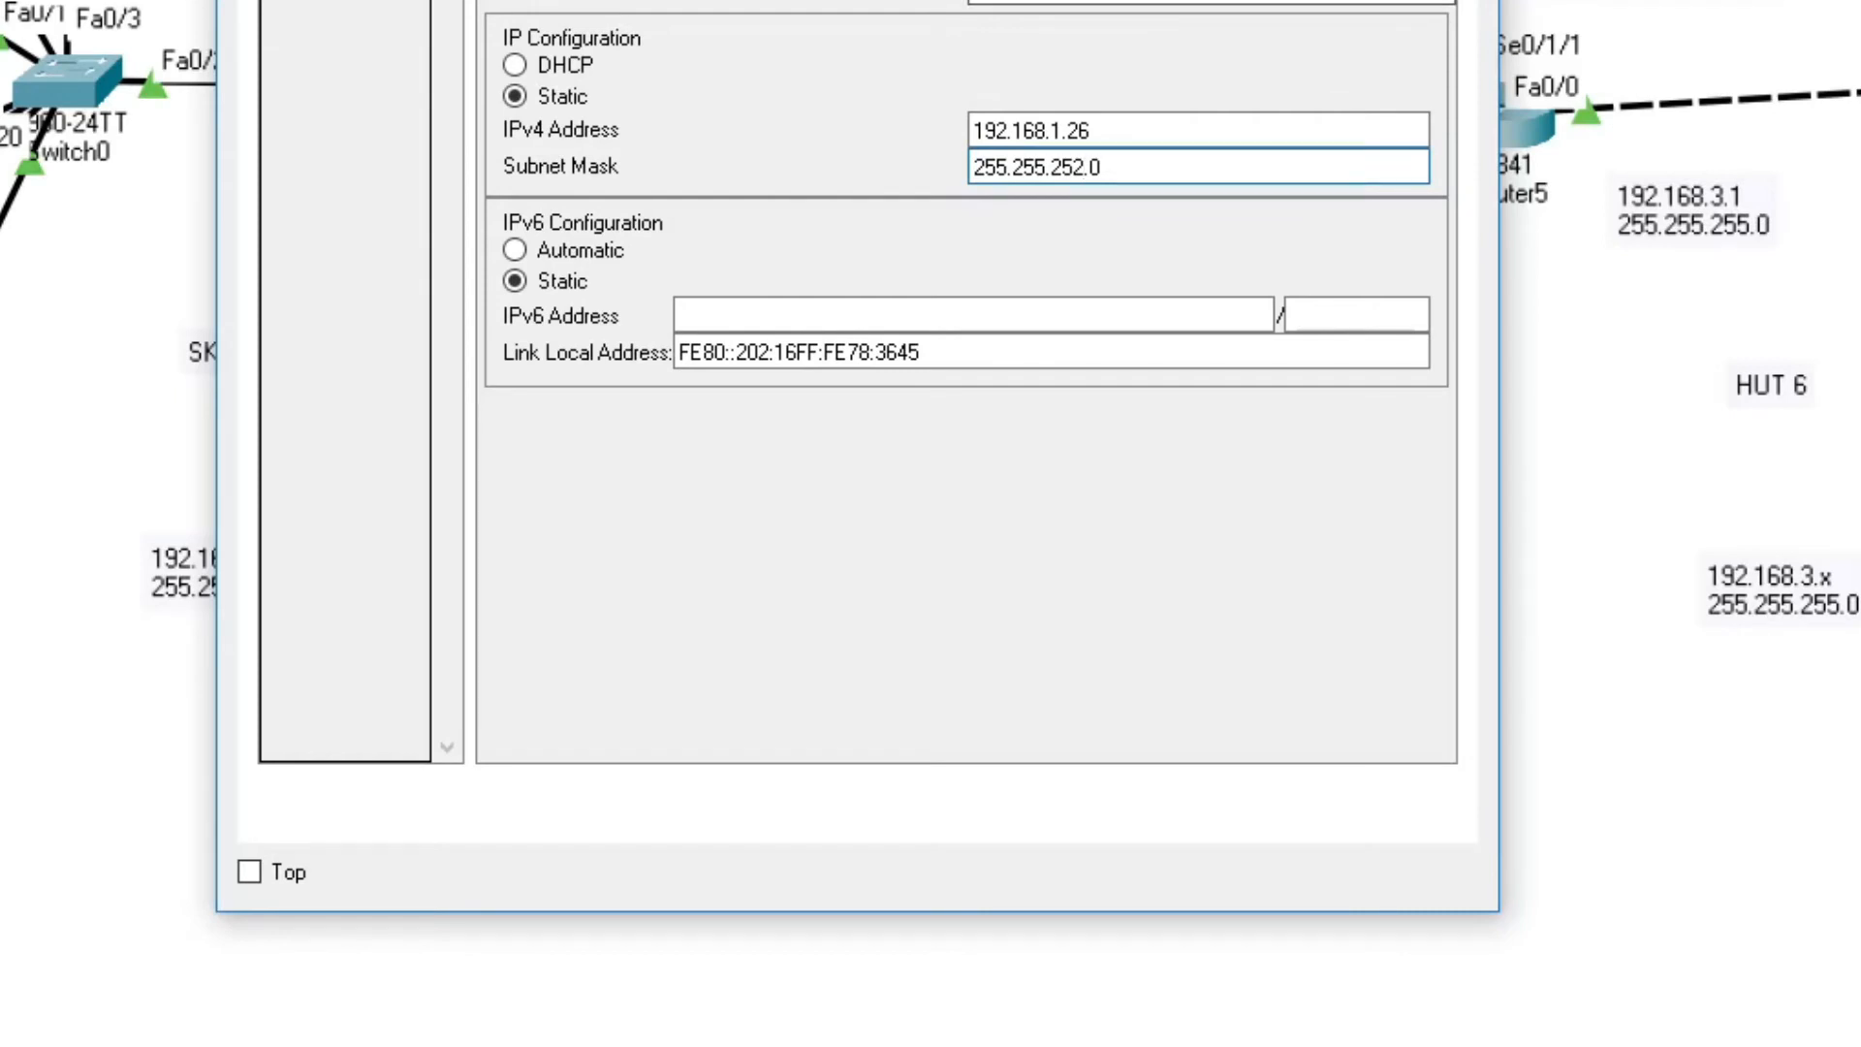
key(alt+F4)
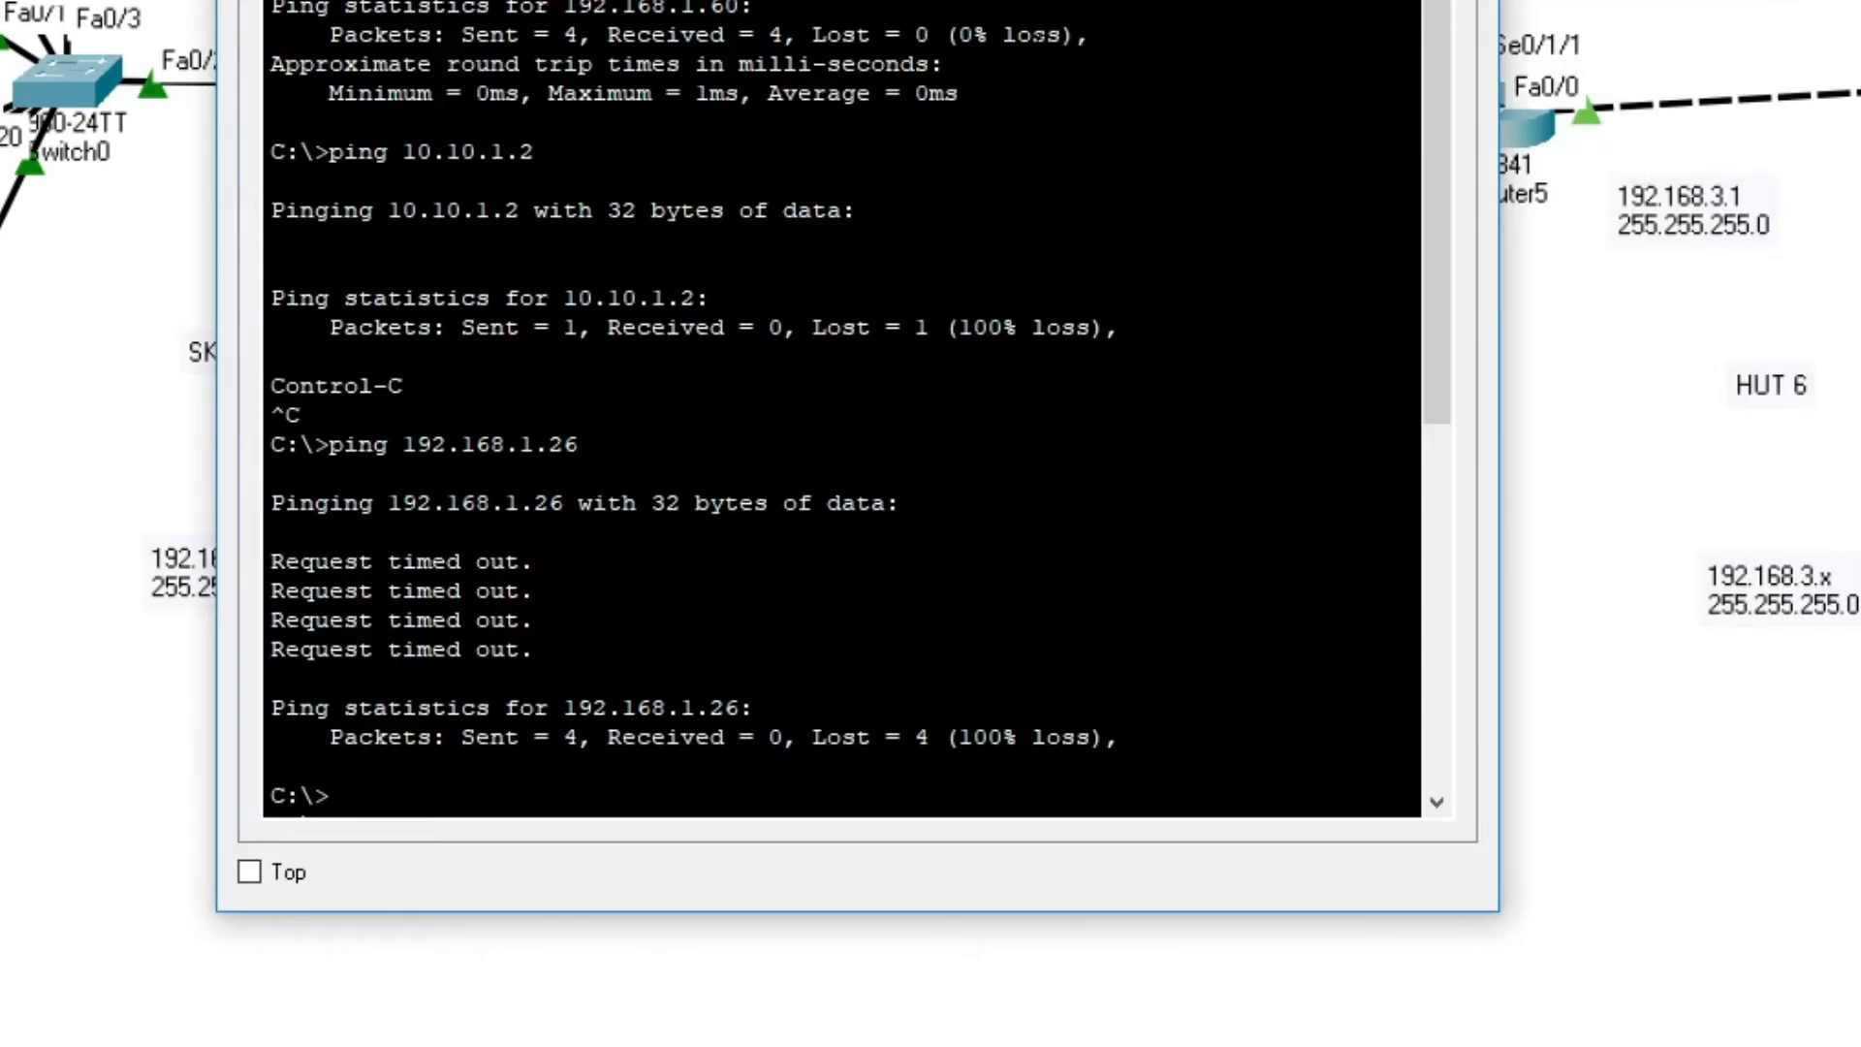
Step: Repeat the ping to 192.168.1.26 from PC0's command prompt and close PC0's window
key(Up)
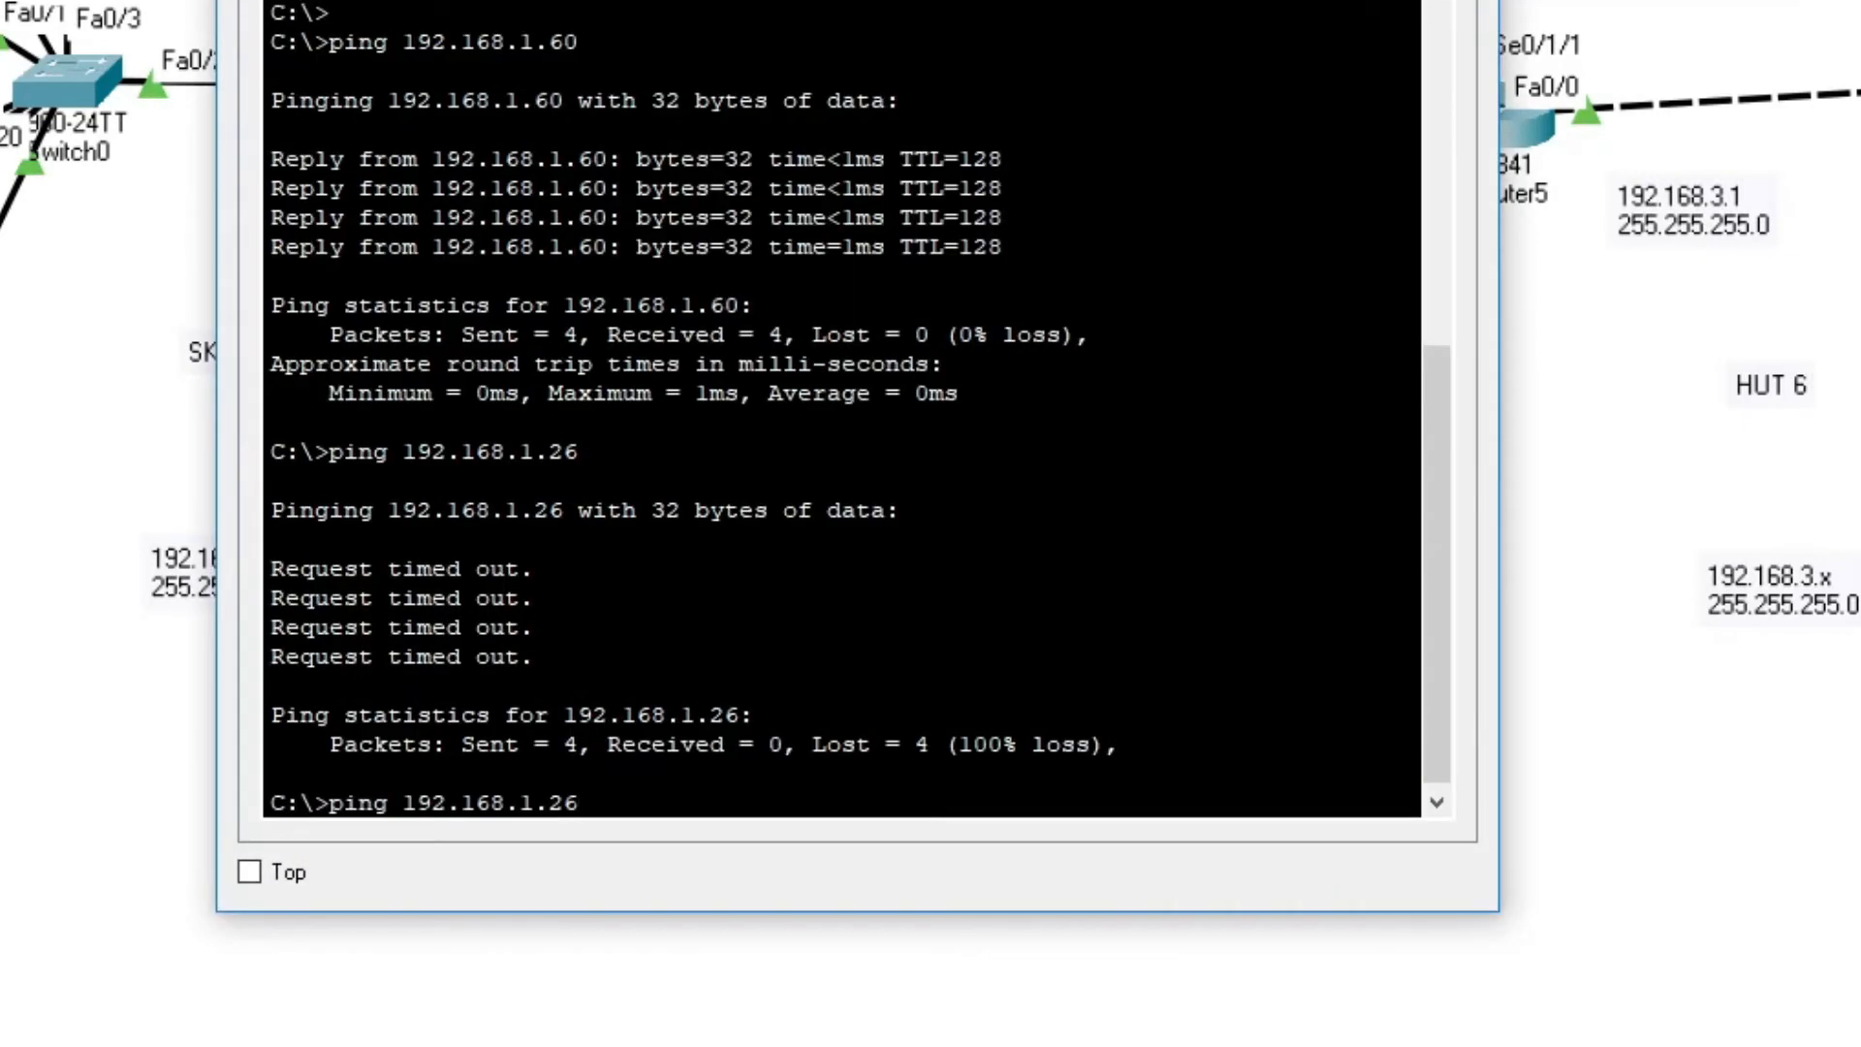
key(Return)
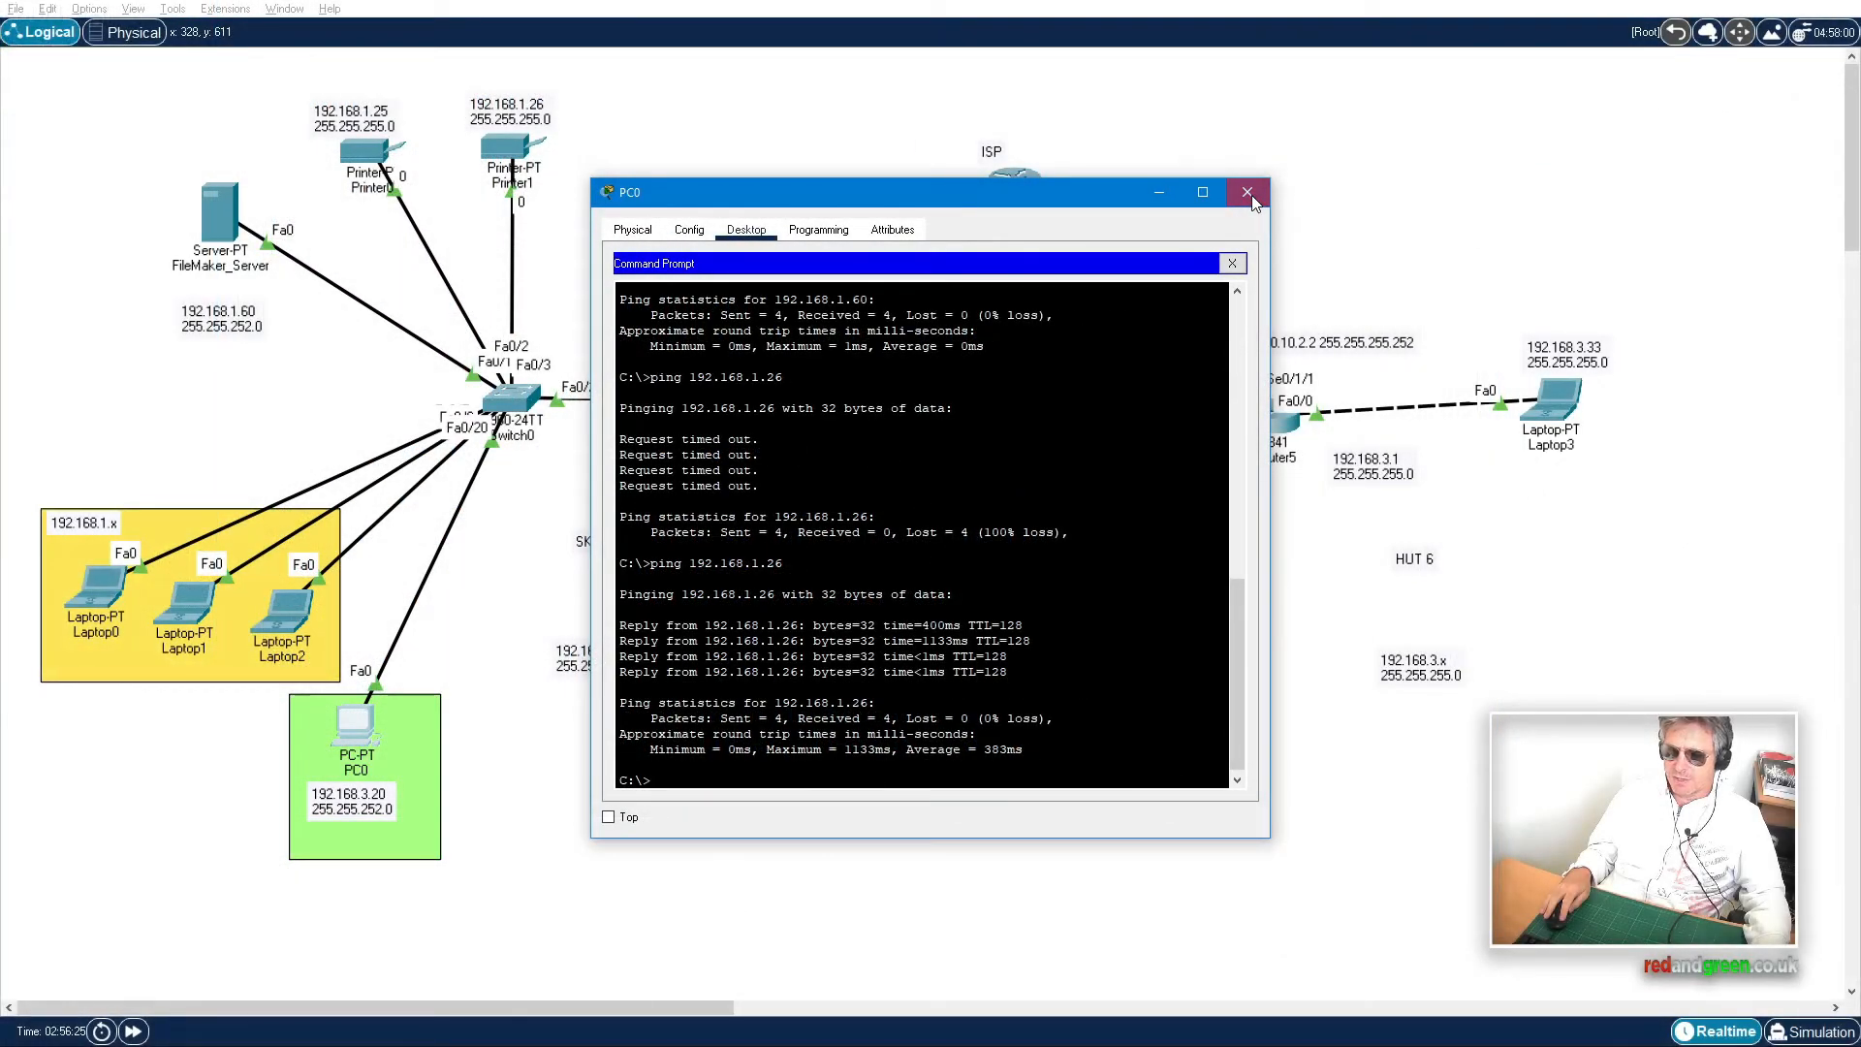
click(1248, 193)
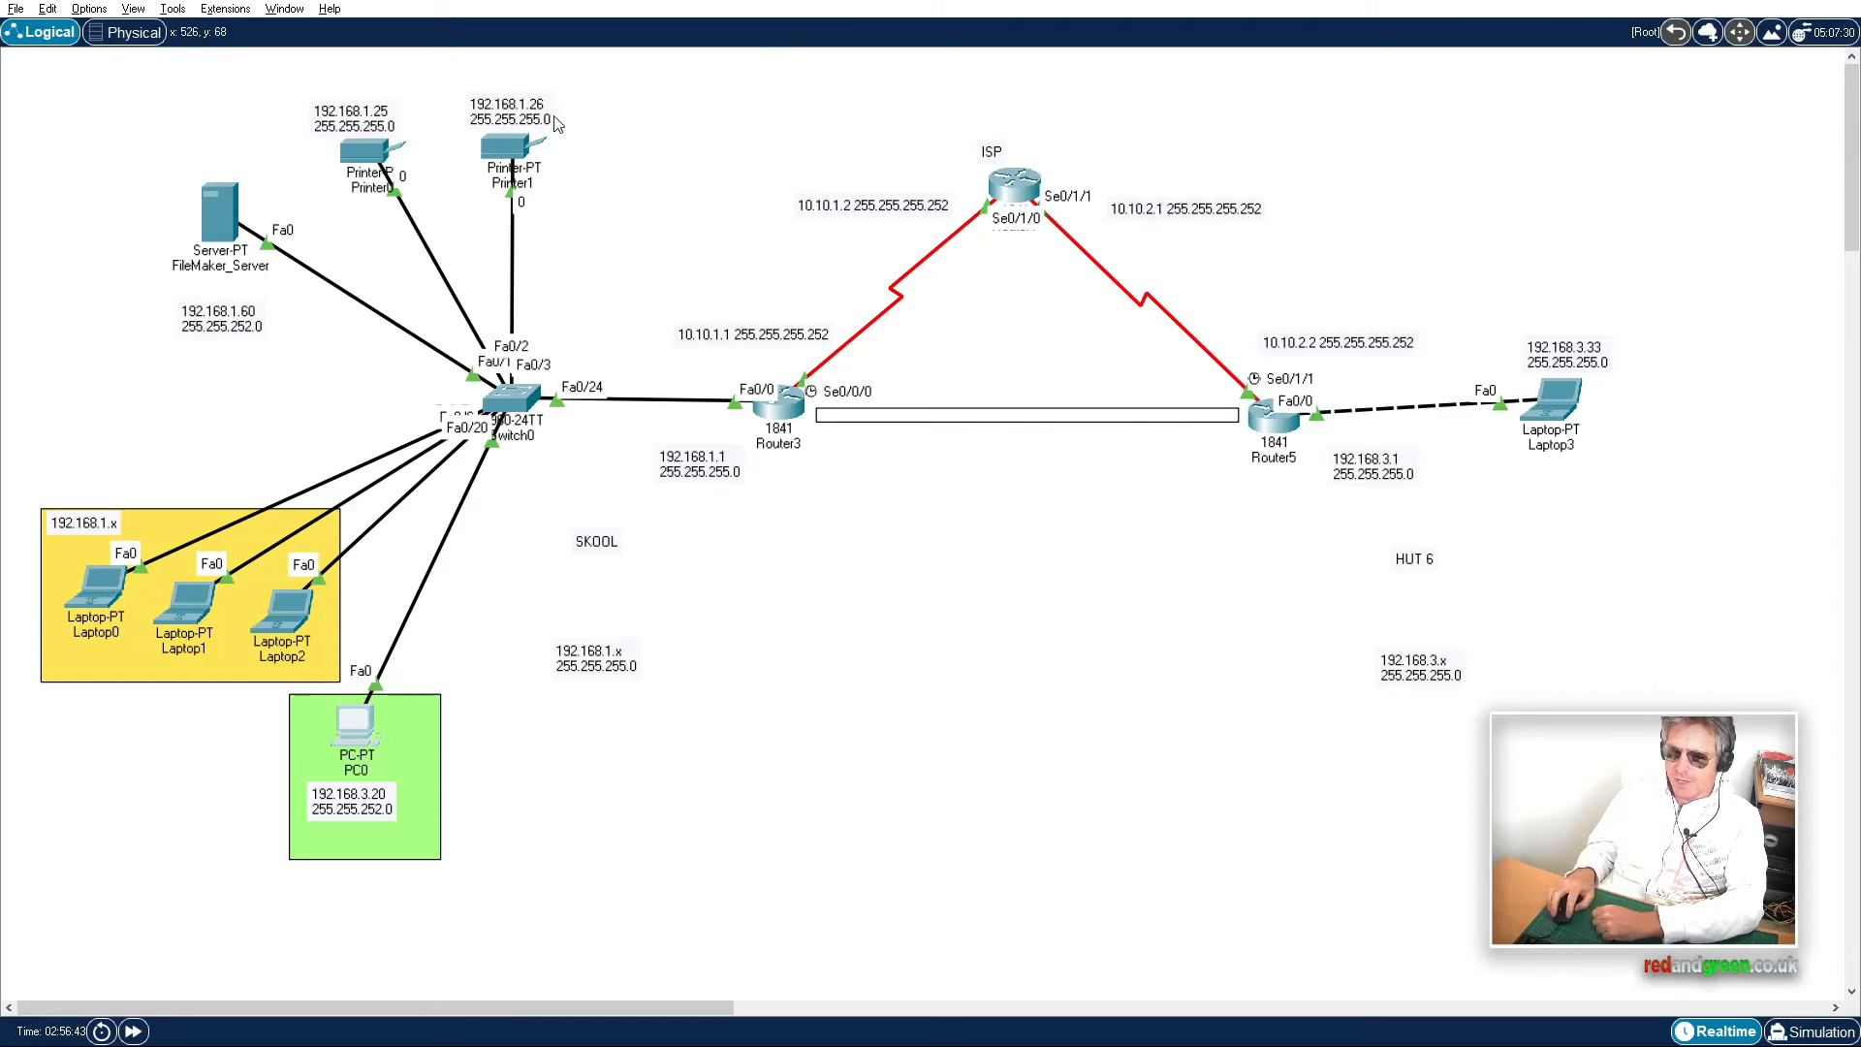
Step: Correct the subnet mask in the note above Printer1 to 255.255.252.0
double_click(478, 111)
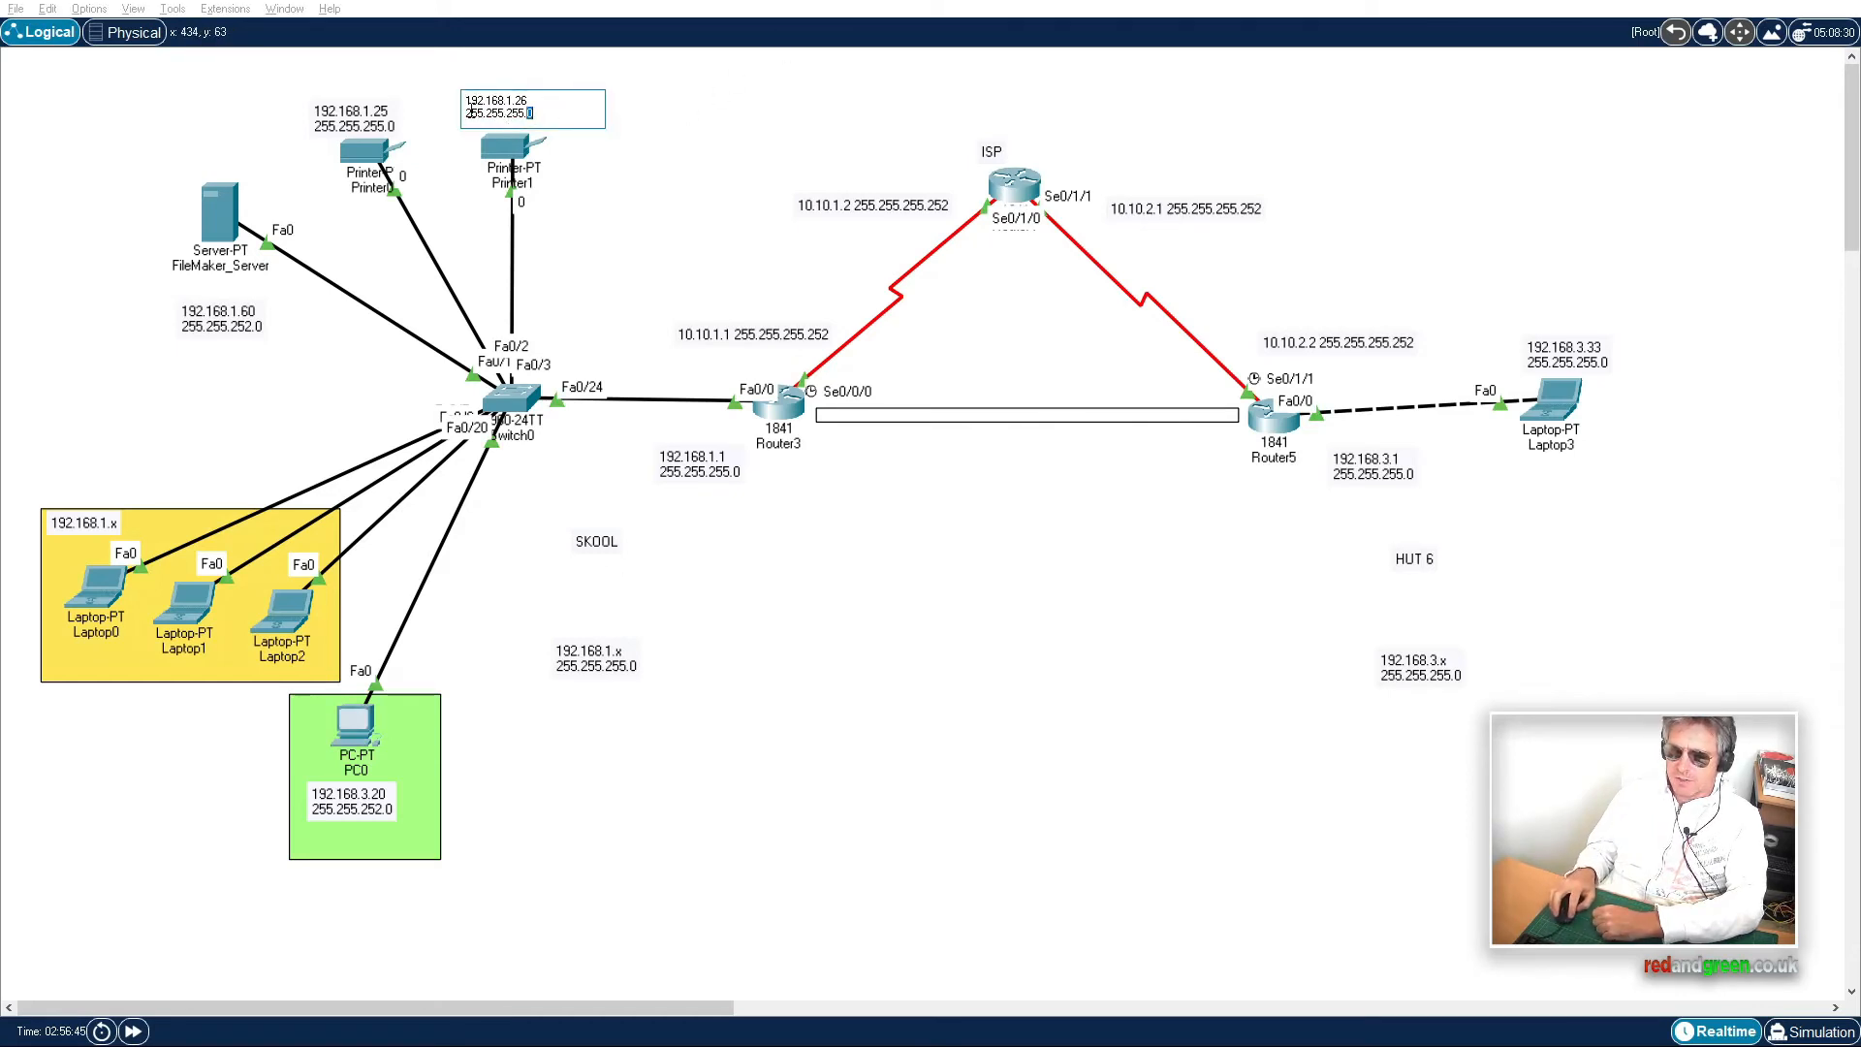
key(Left)
key(Left)
key(Left)
key(Left)
key(Left)
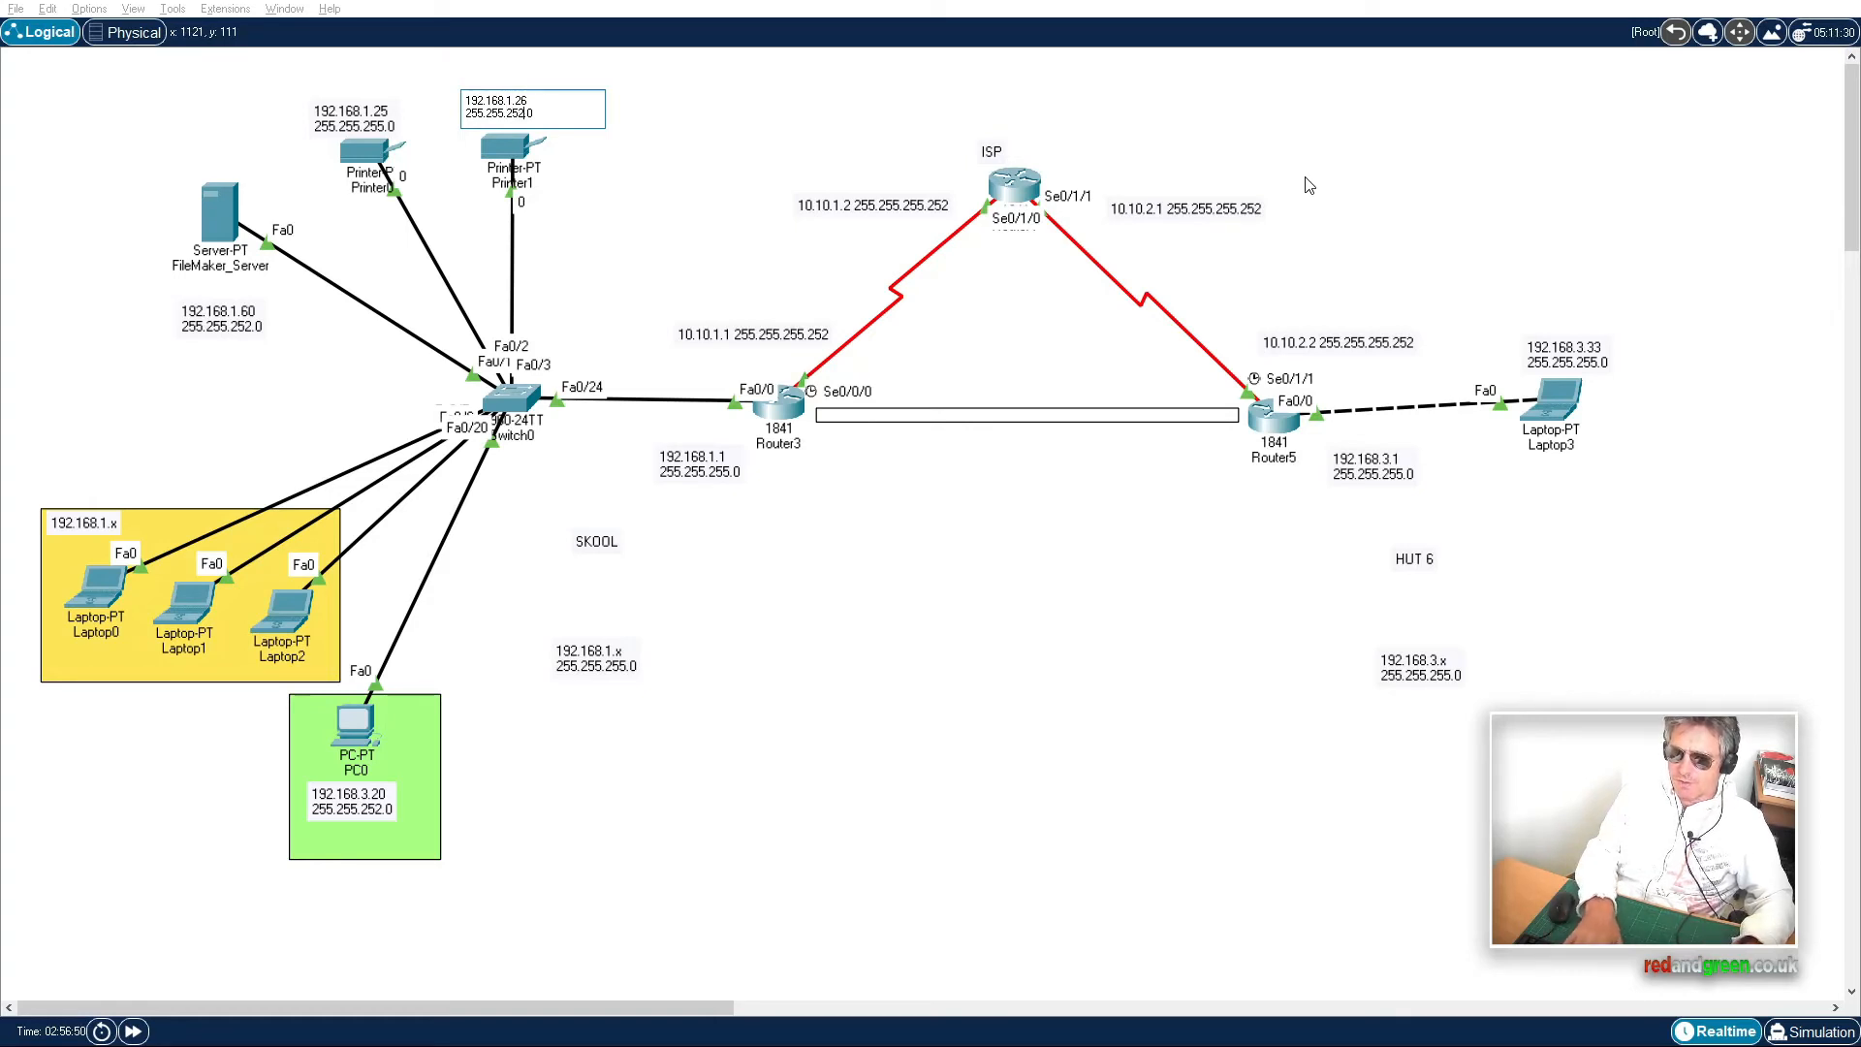
text(252)
click(645, 175)
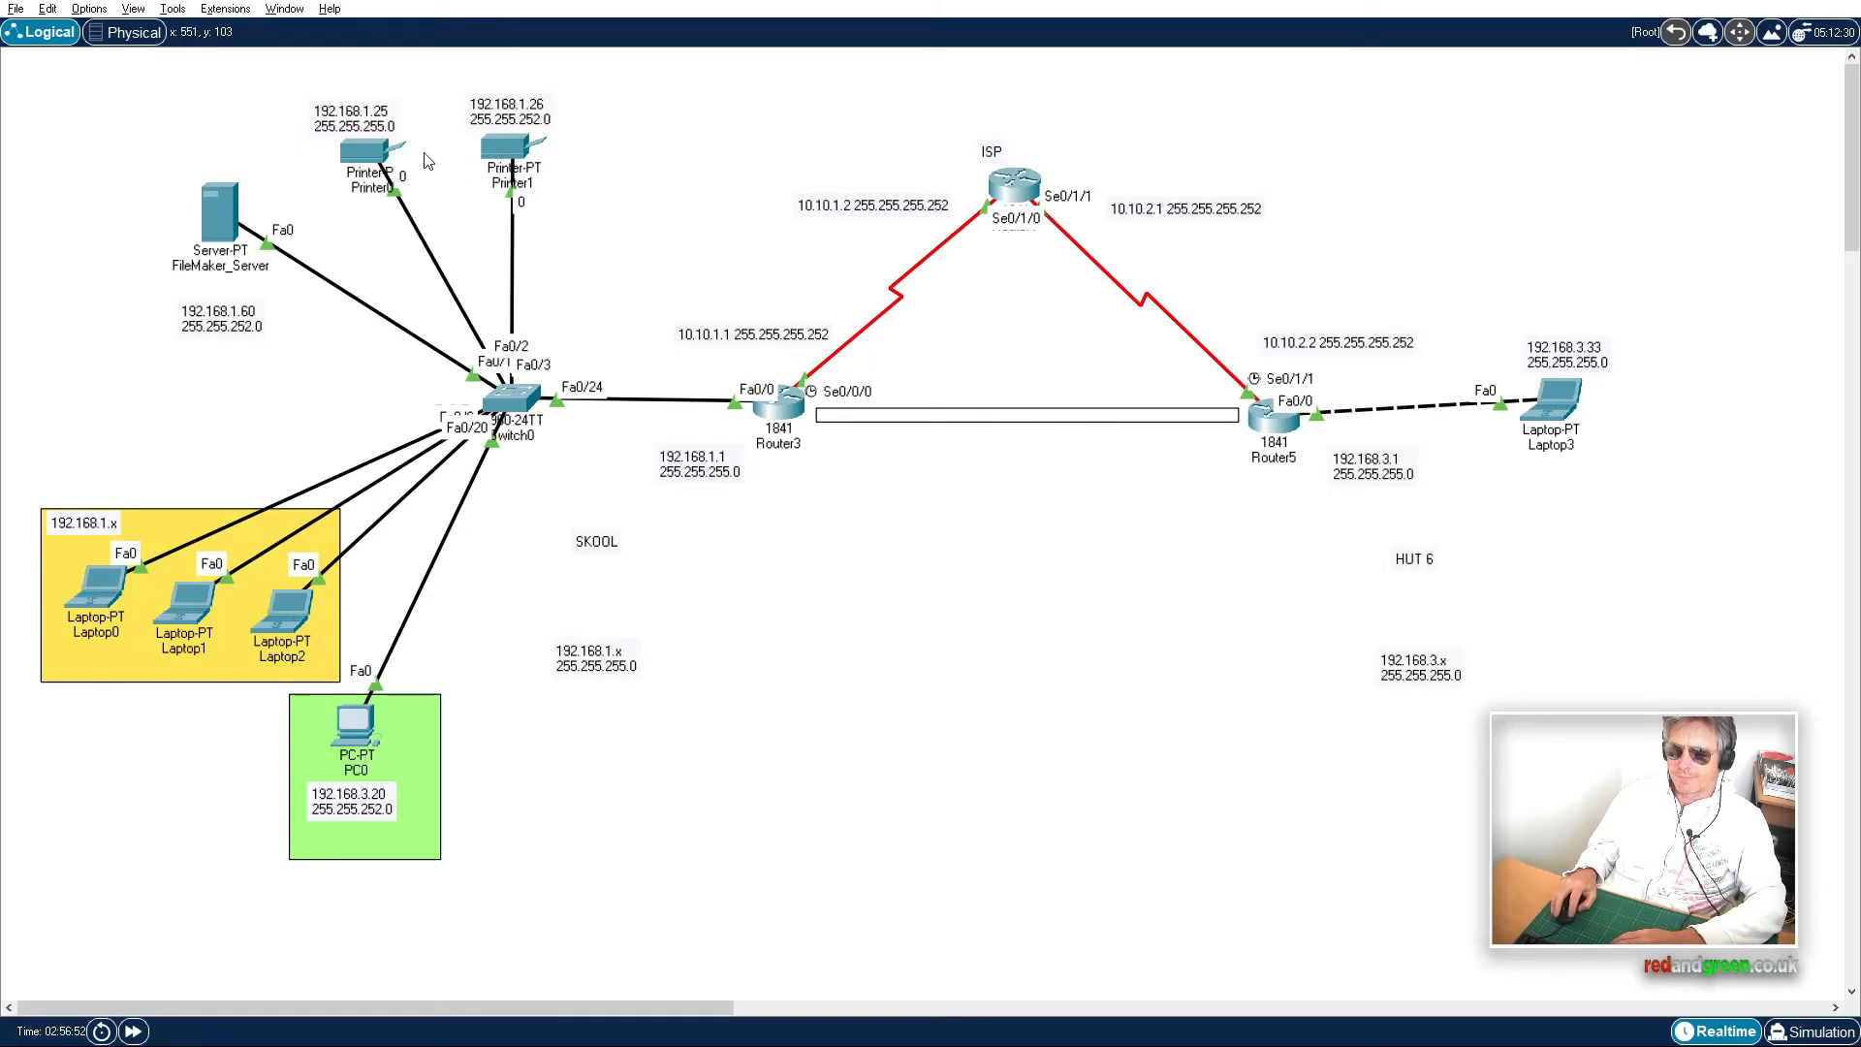
Step: Correct the subnet mask in the note above Printer0 to 255.255.252.0
double_click(357, 123)
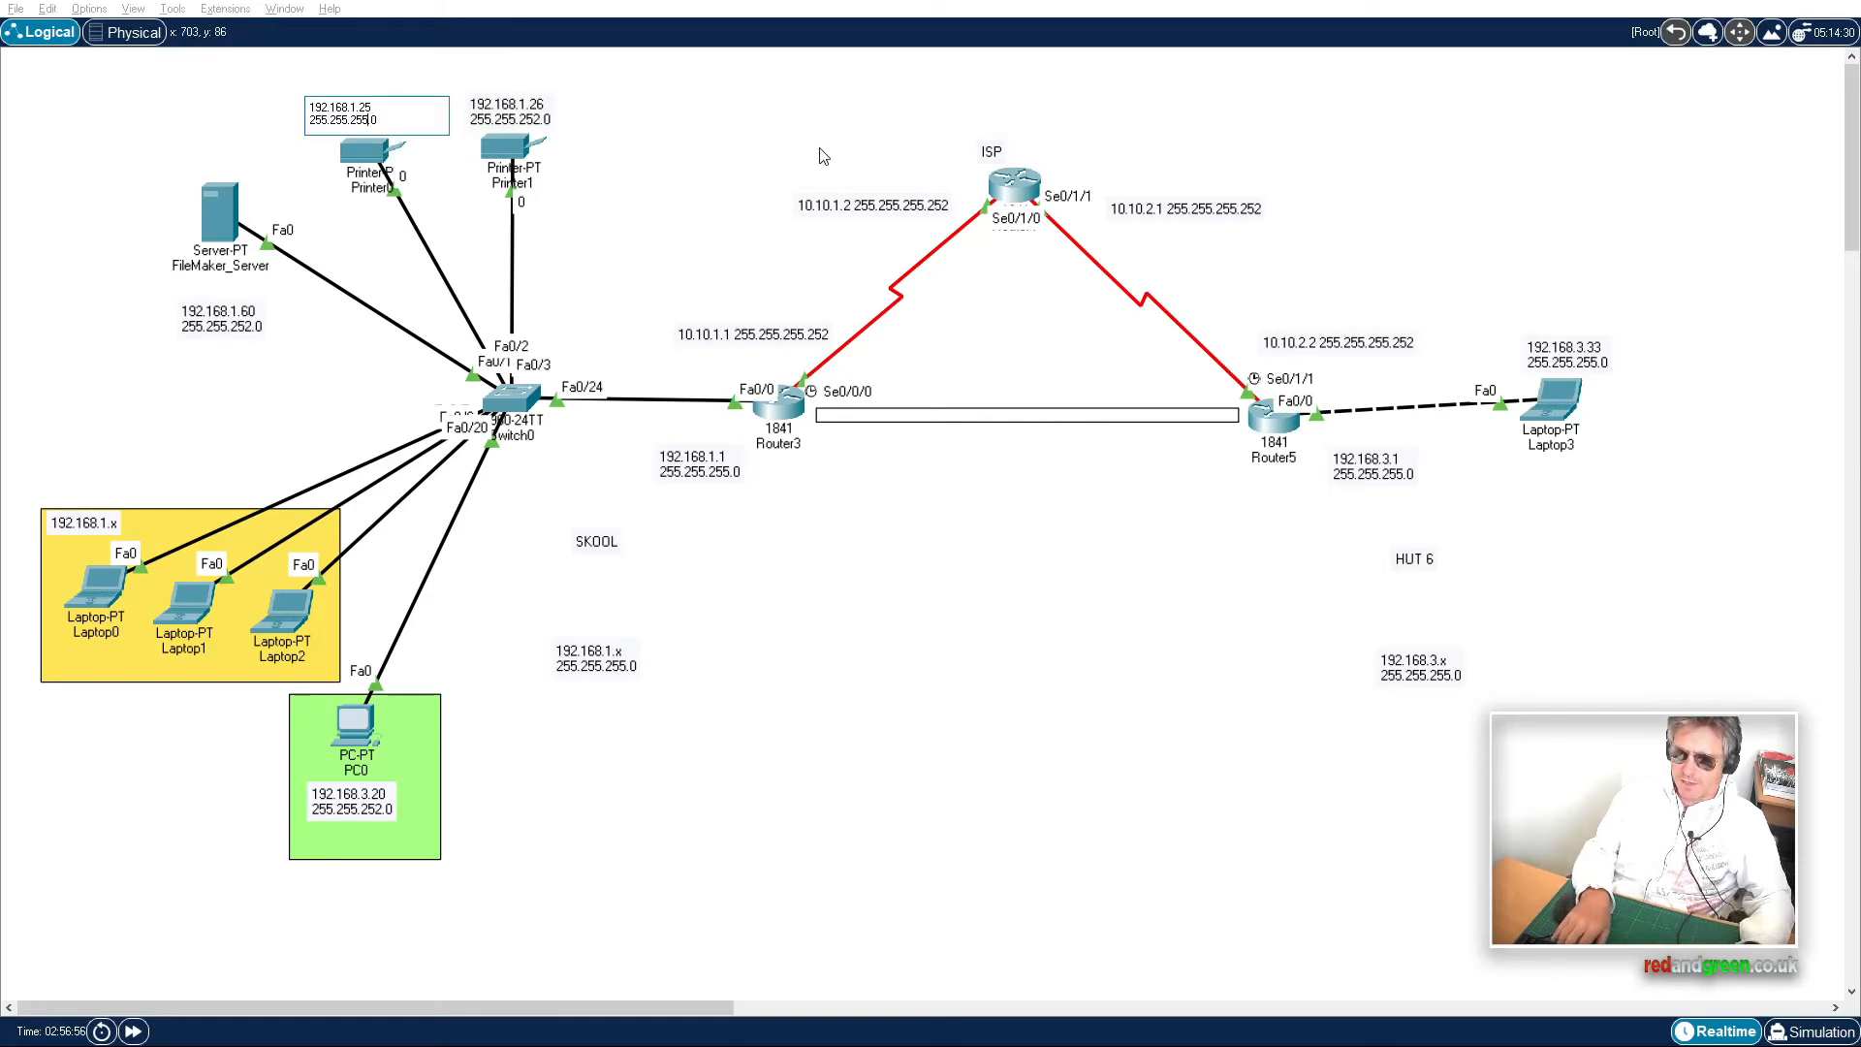
text(2)
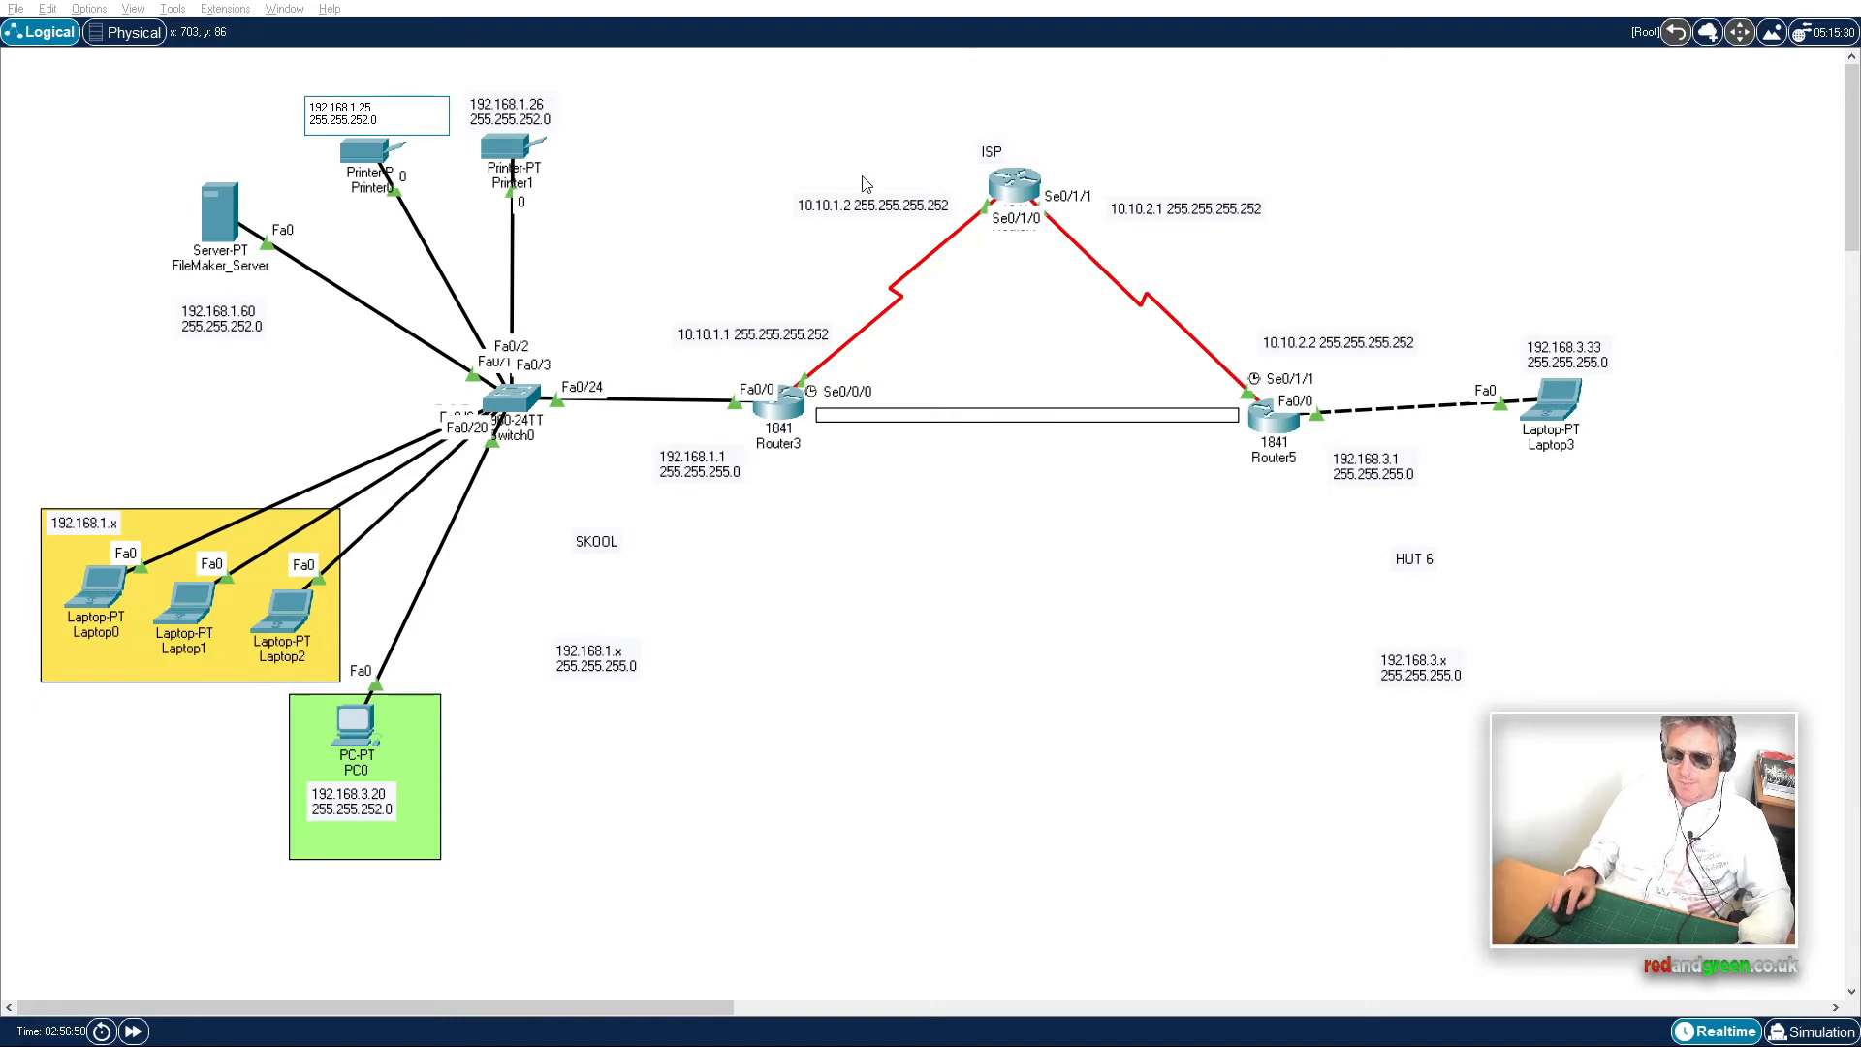
click(714, 162)
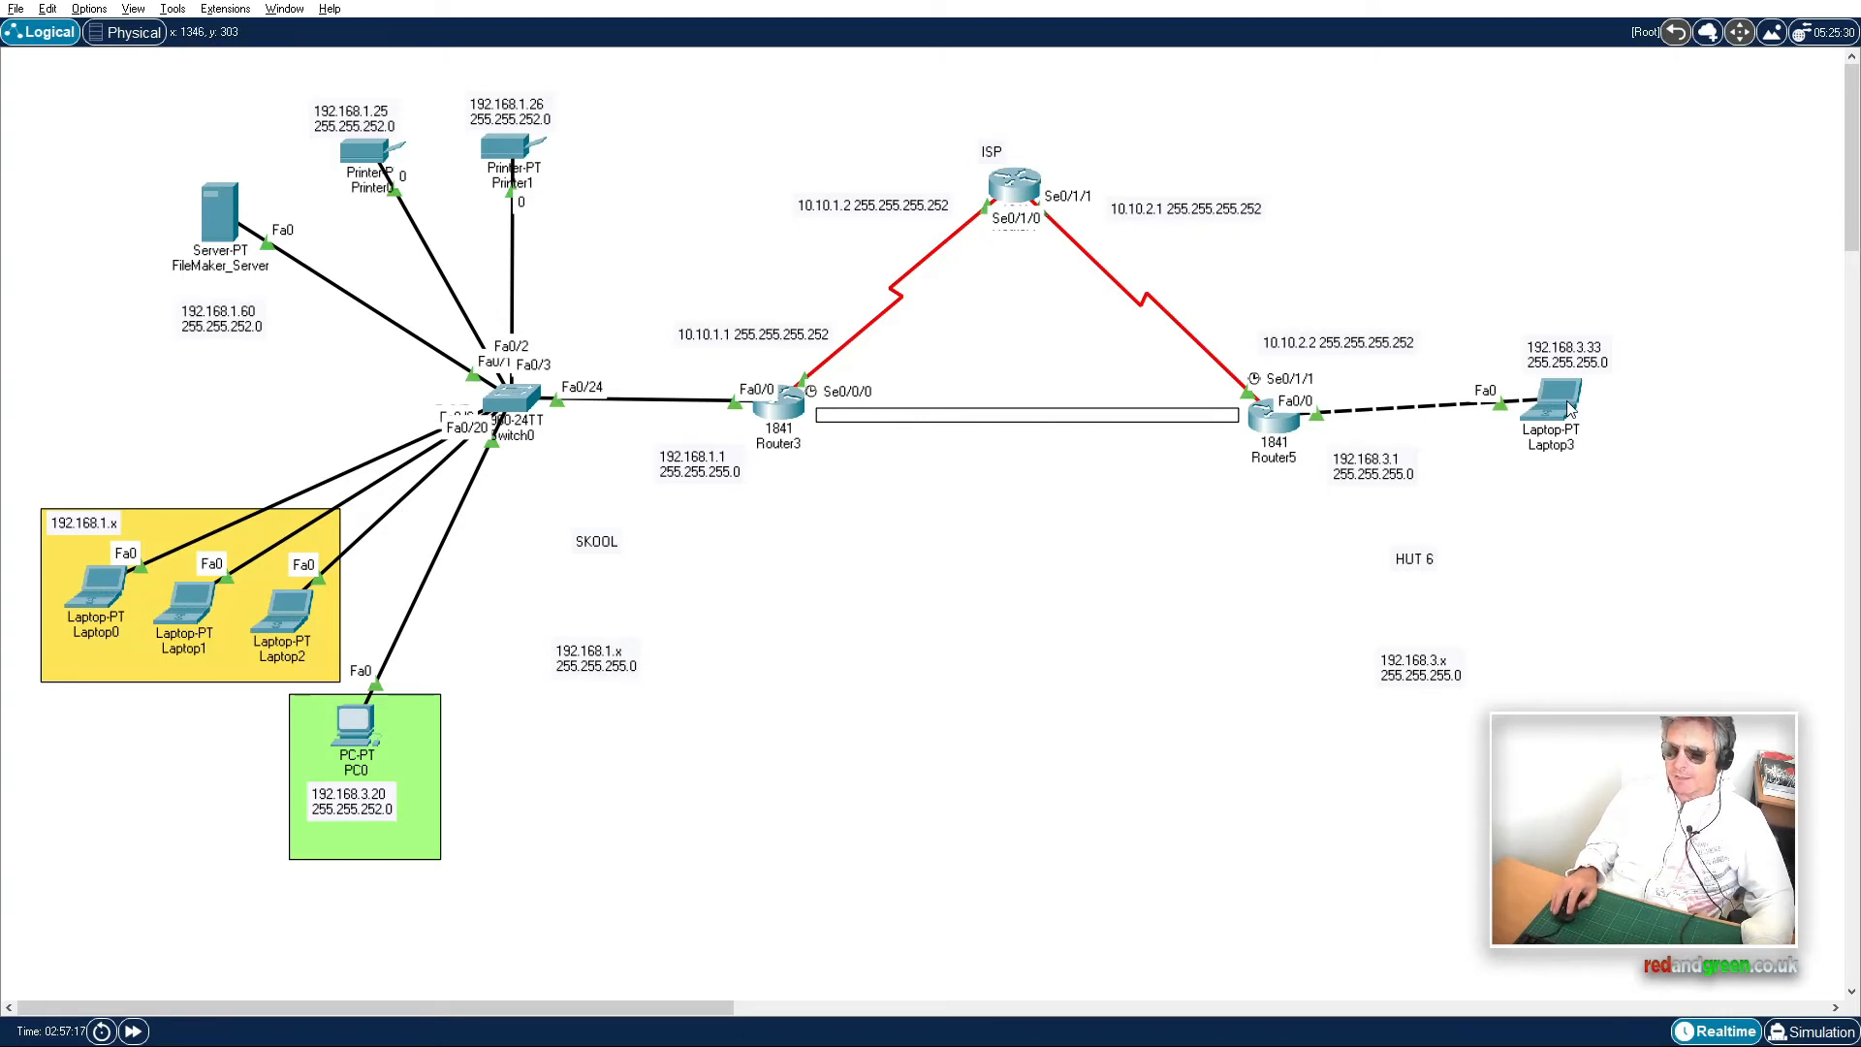
Step: Select Laptop3 in the HUT 6 network
mouse_move(1568, 407)
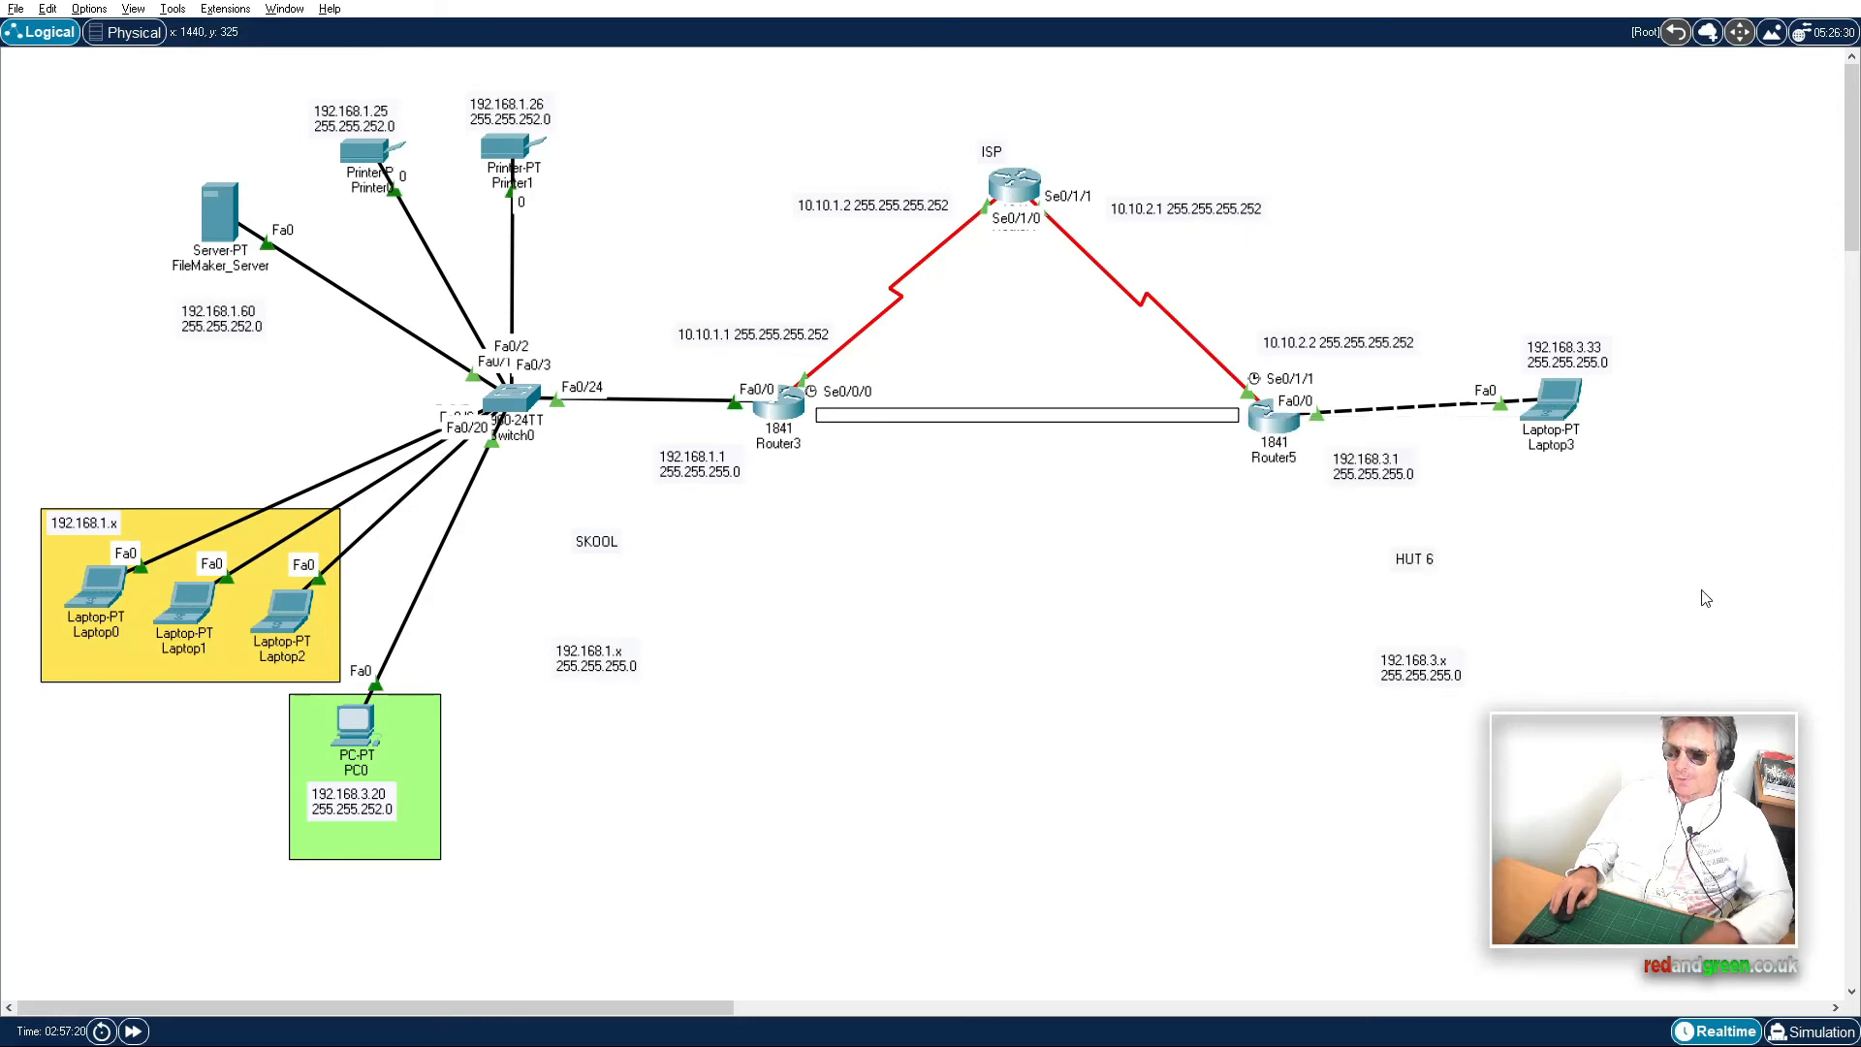
click(1570, 408)
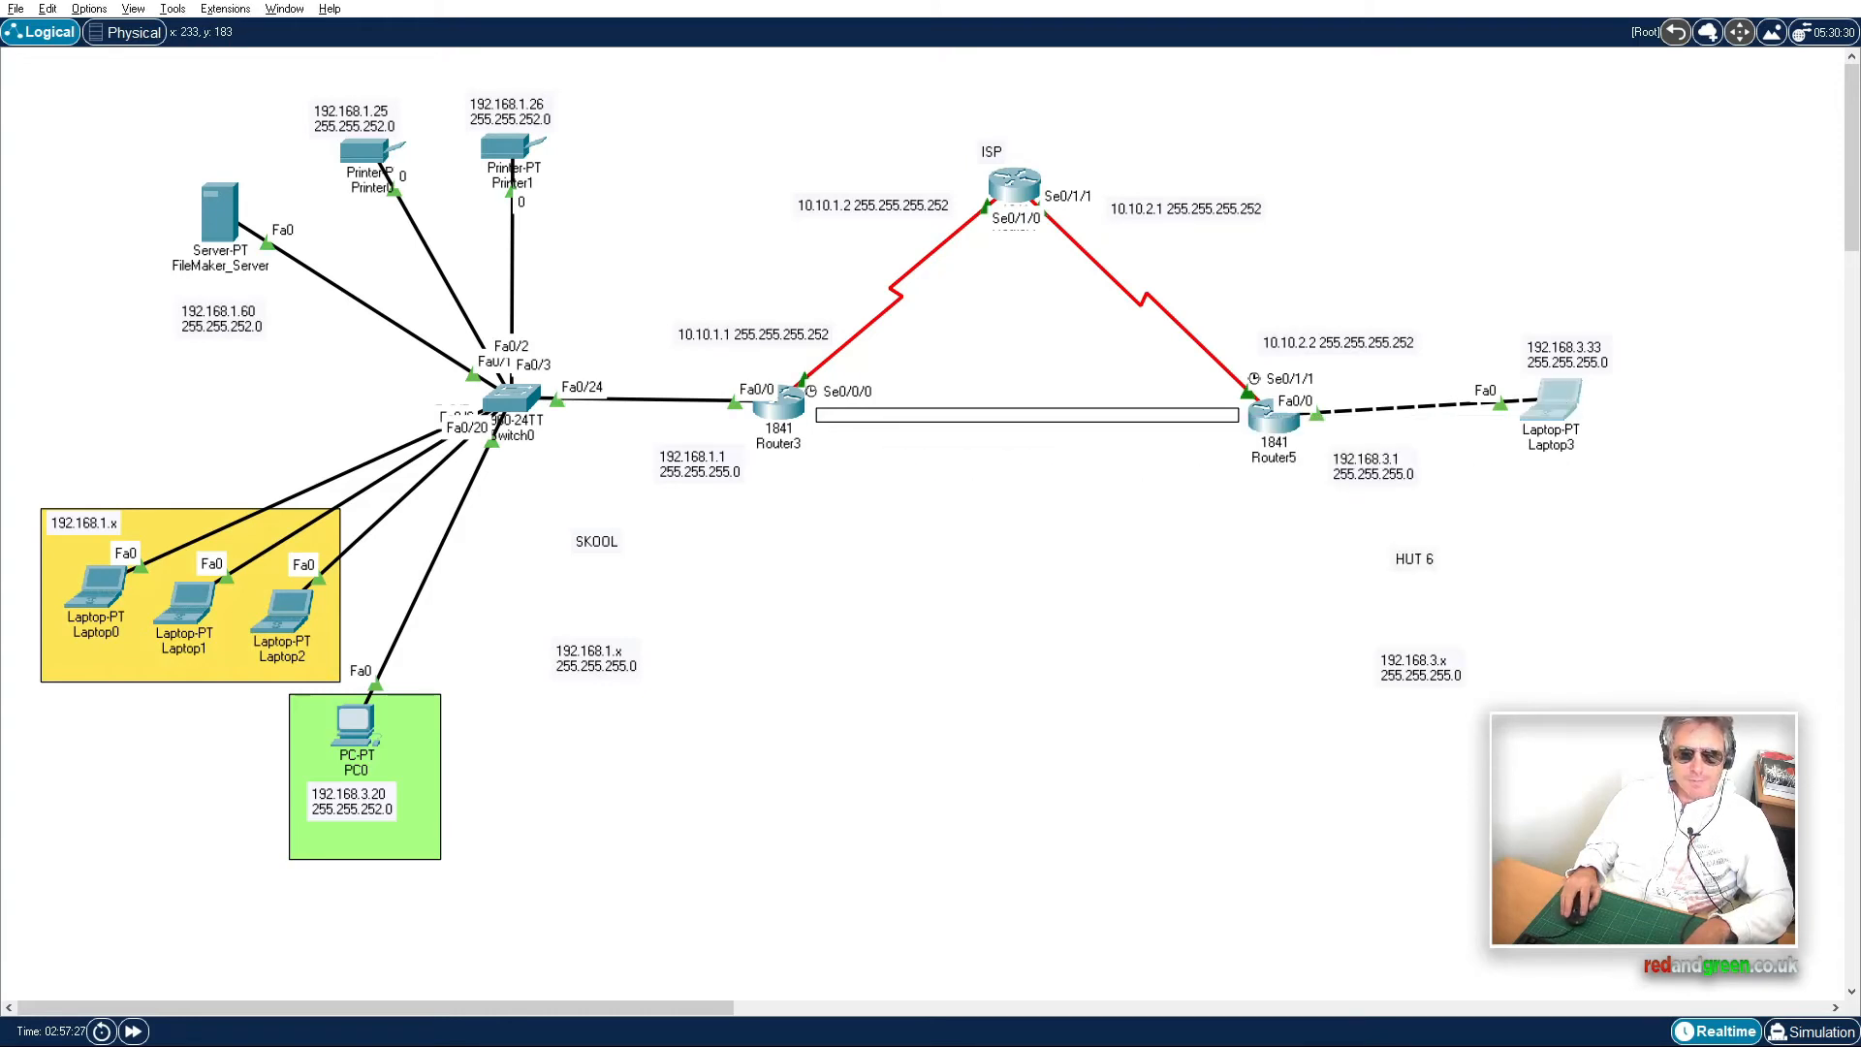
Step: Try to ping 192.168.160 from Laptop3's command prompt
drag(635, 274, 868, 368)
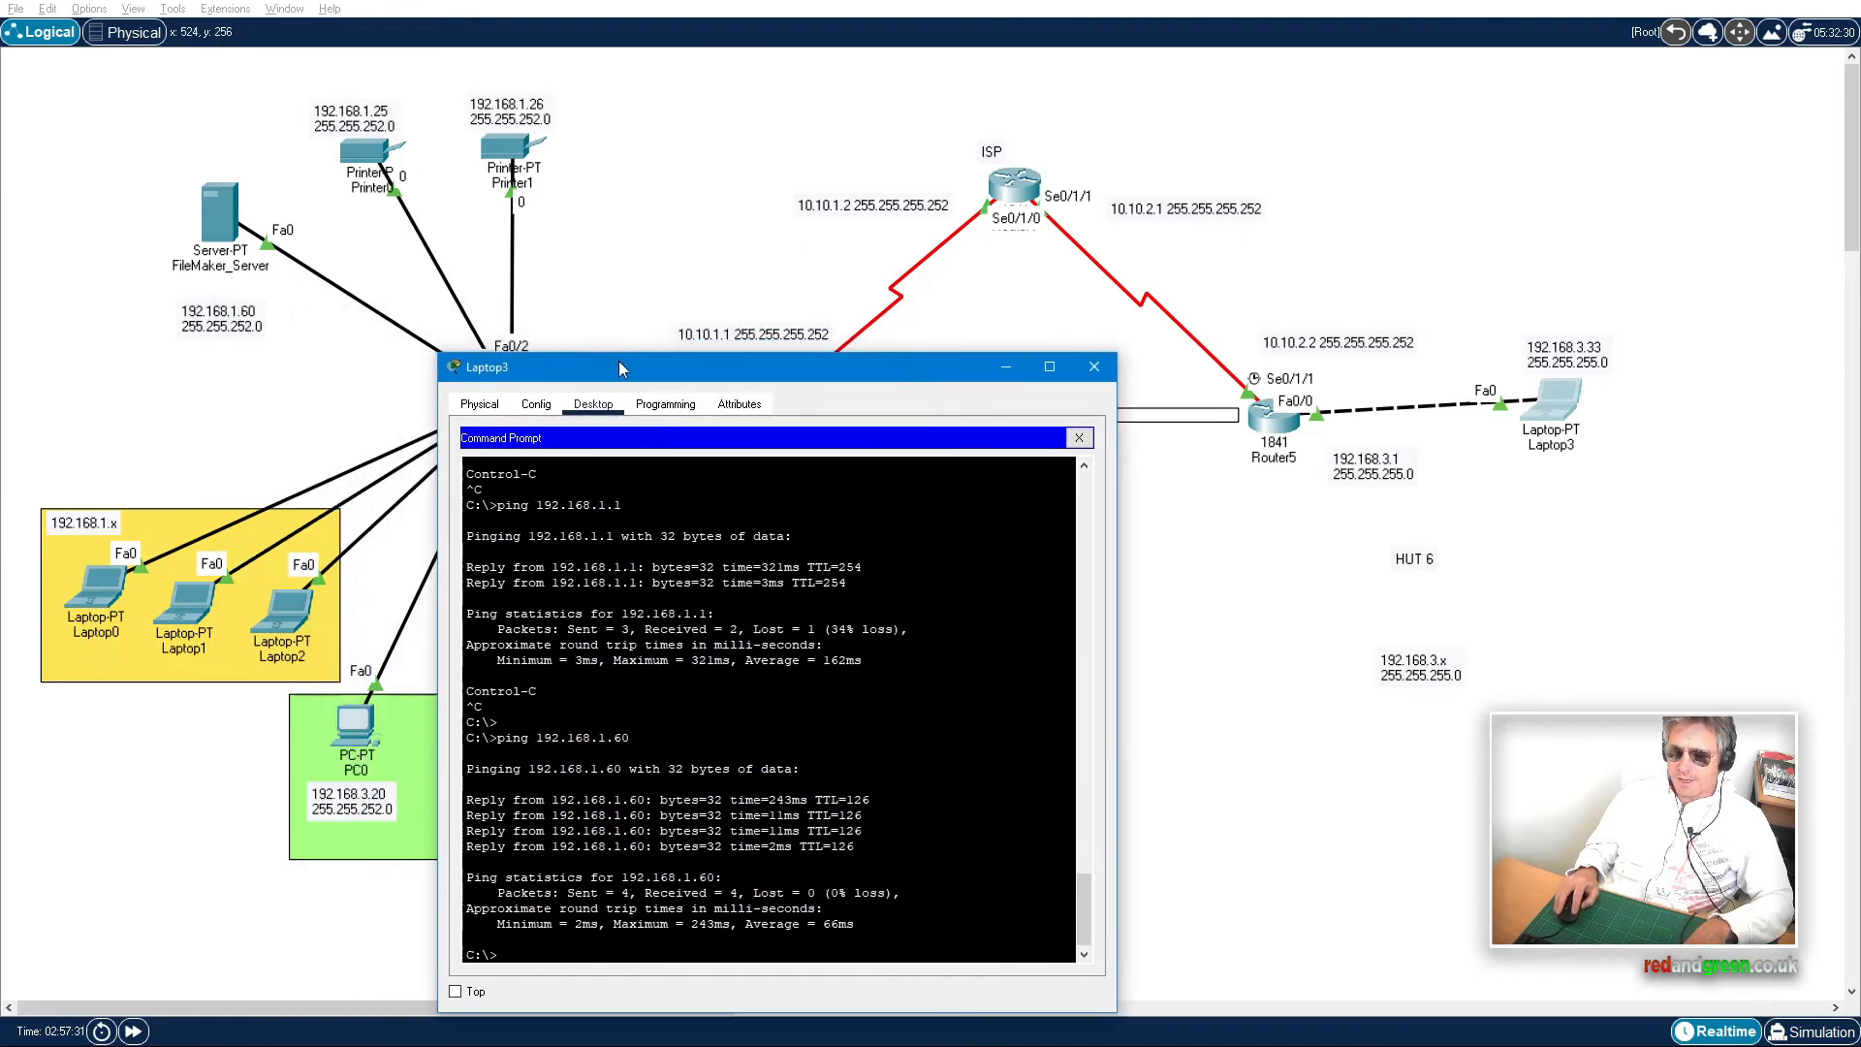
drag(607, 352, 728, 391)
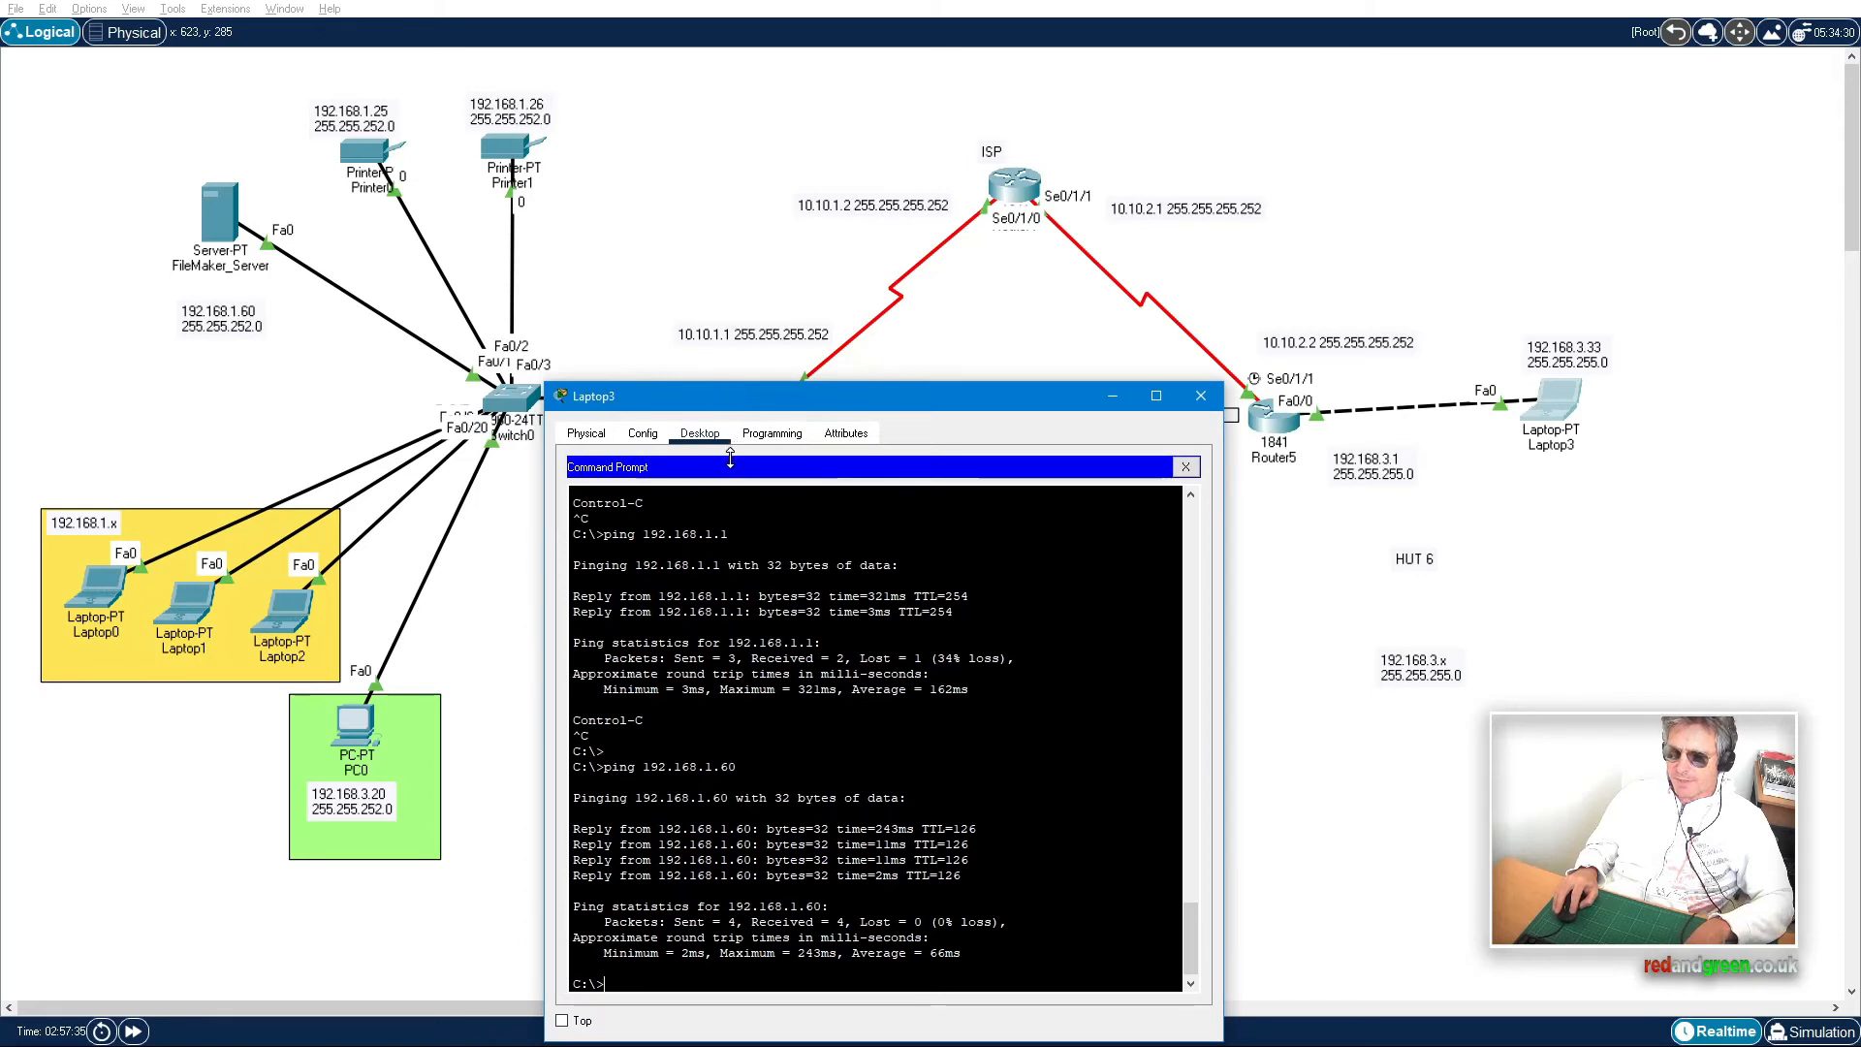
drag(829, 396, 423, 340)
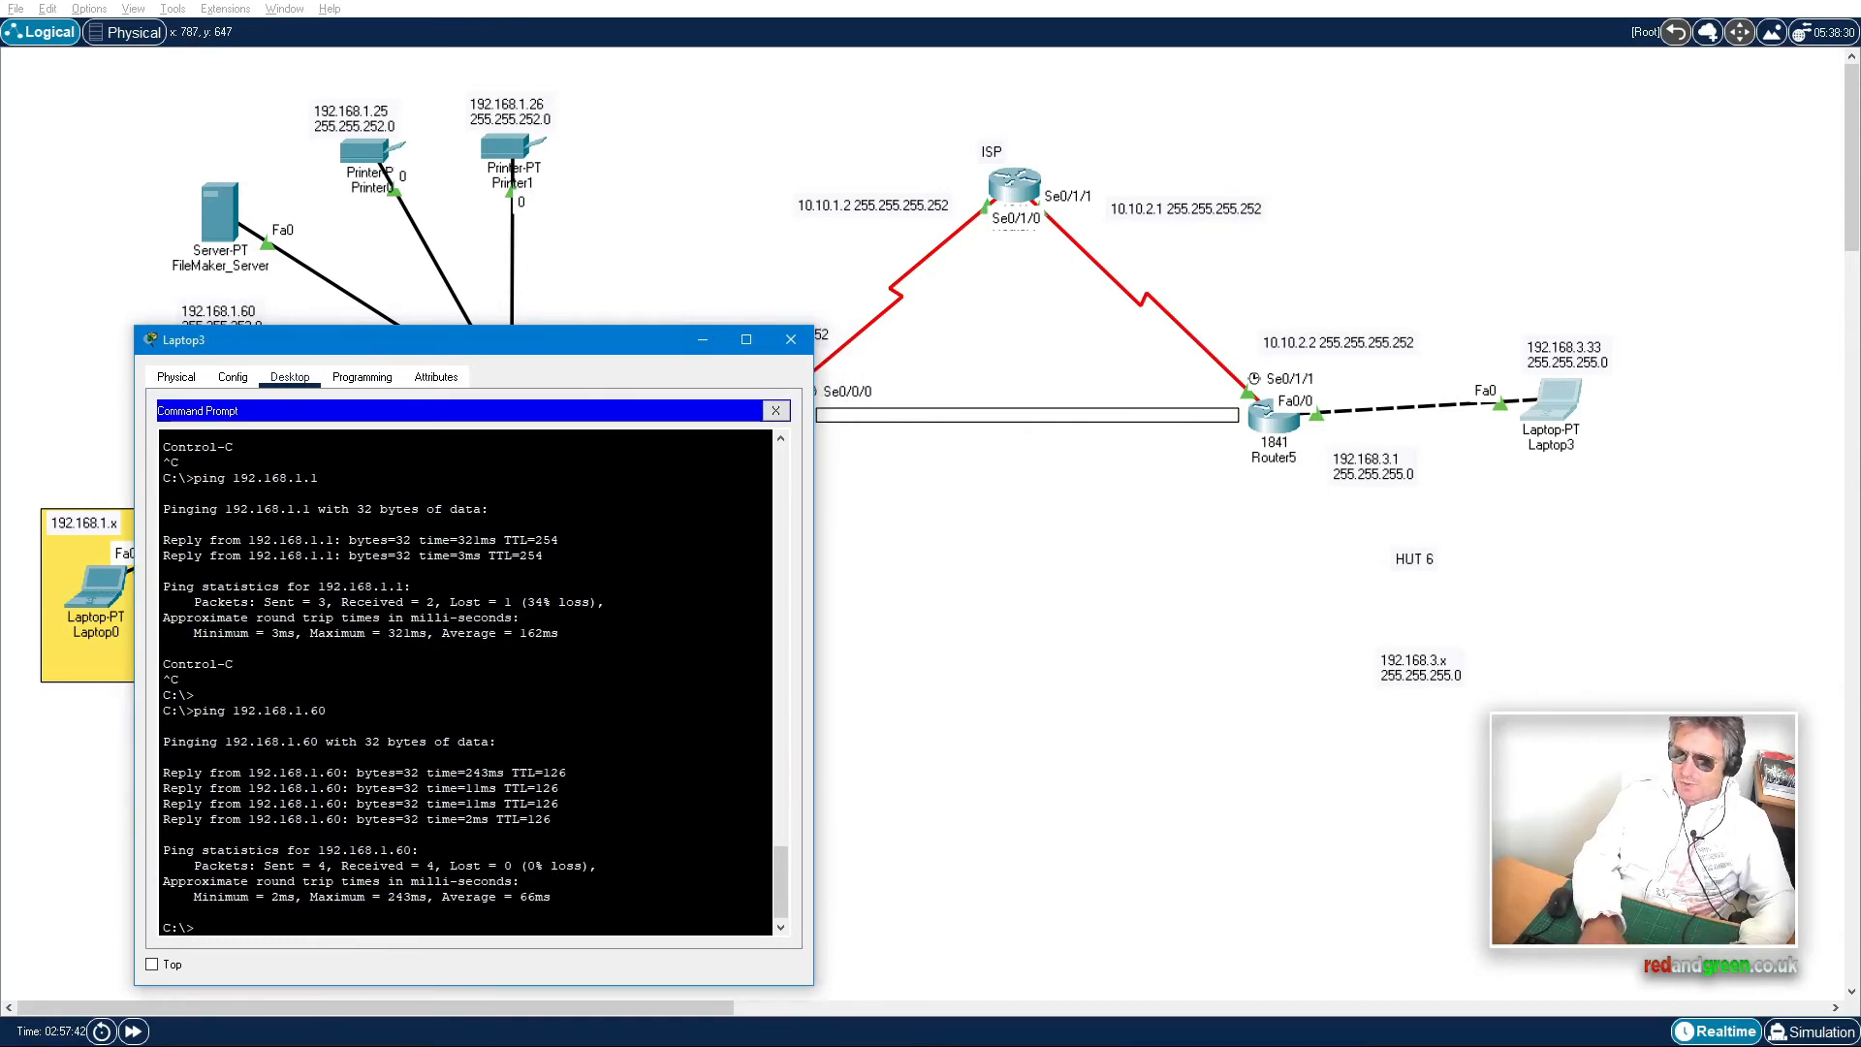
key(Return)
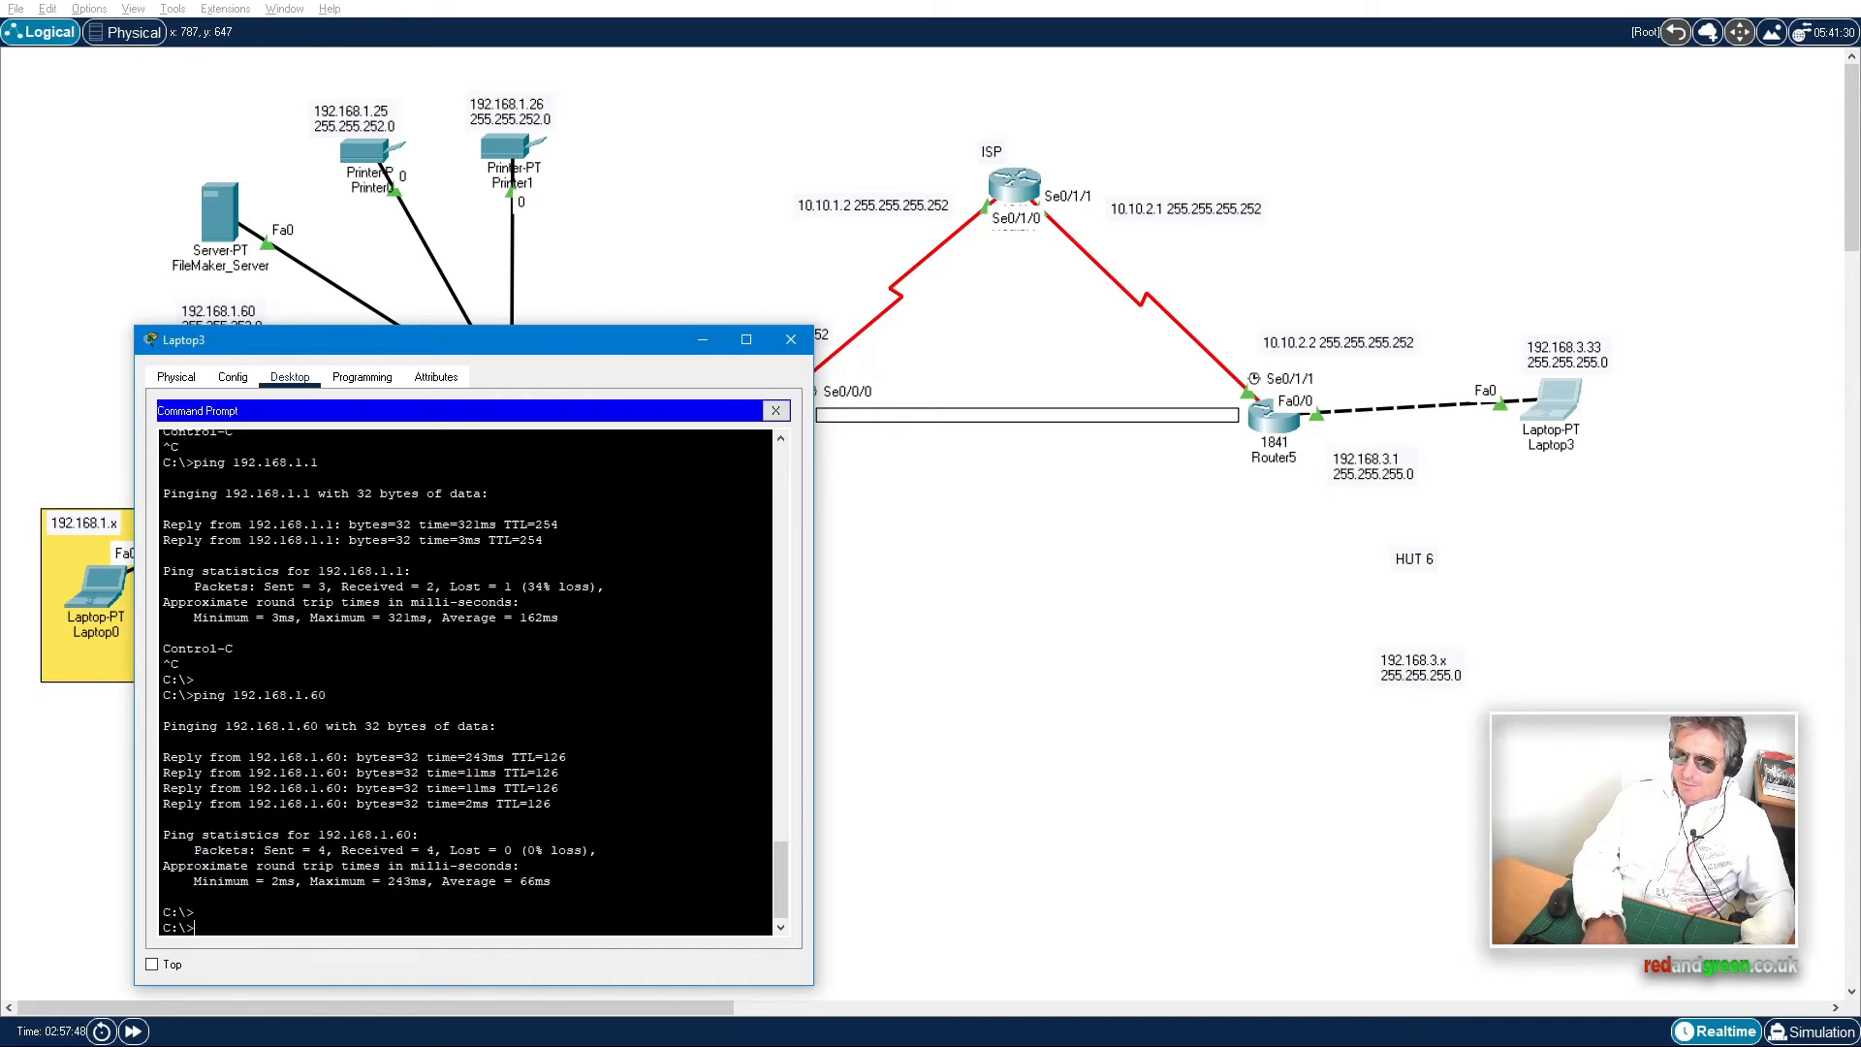
text(ping )
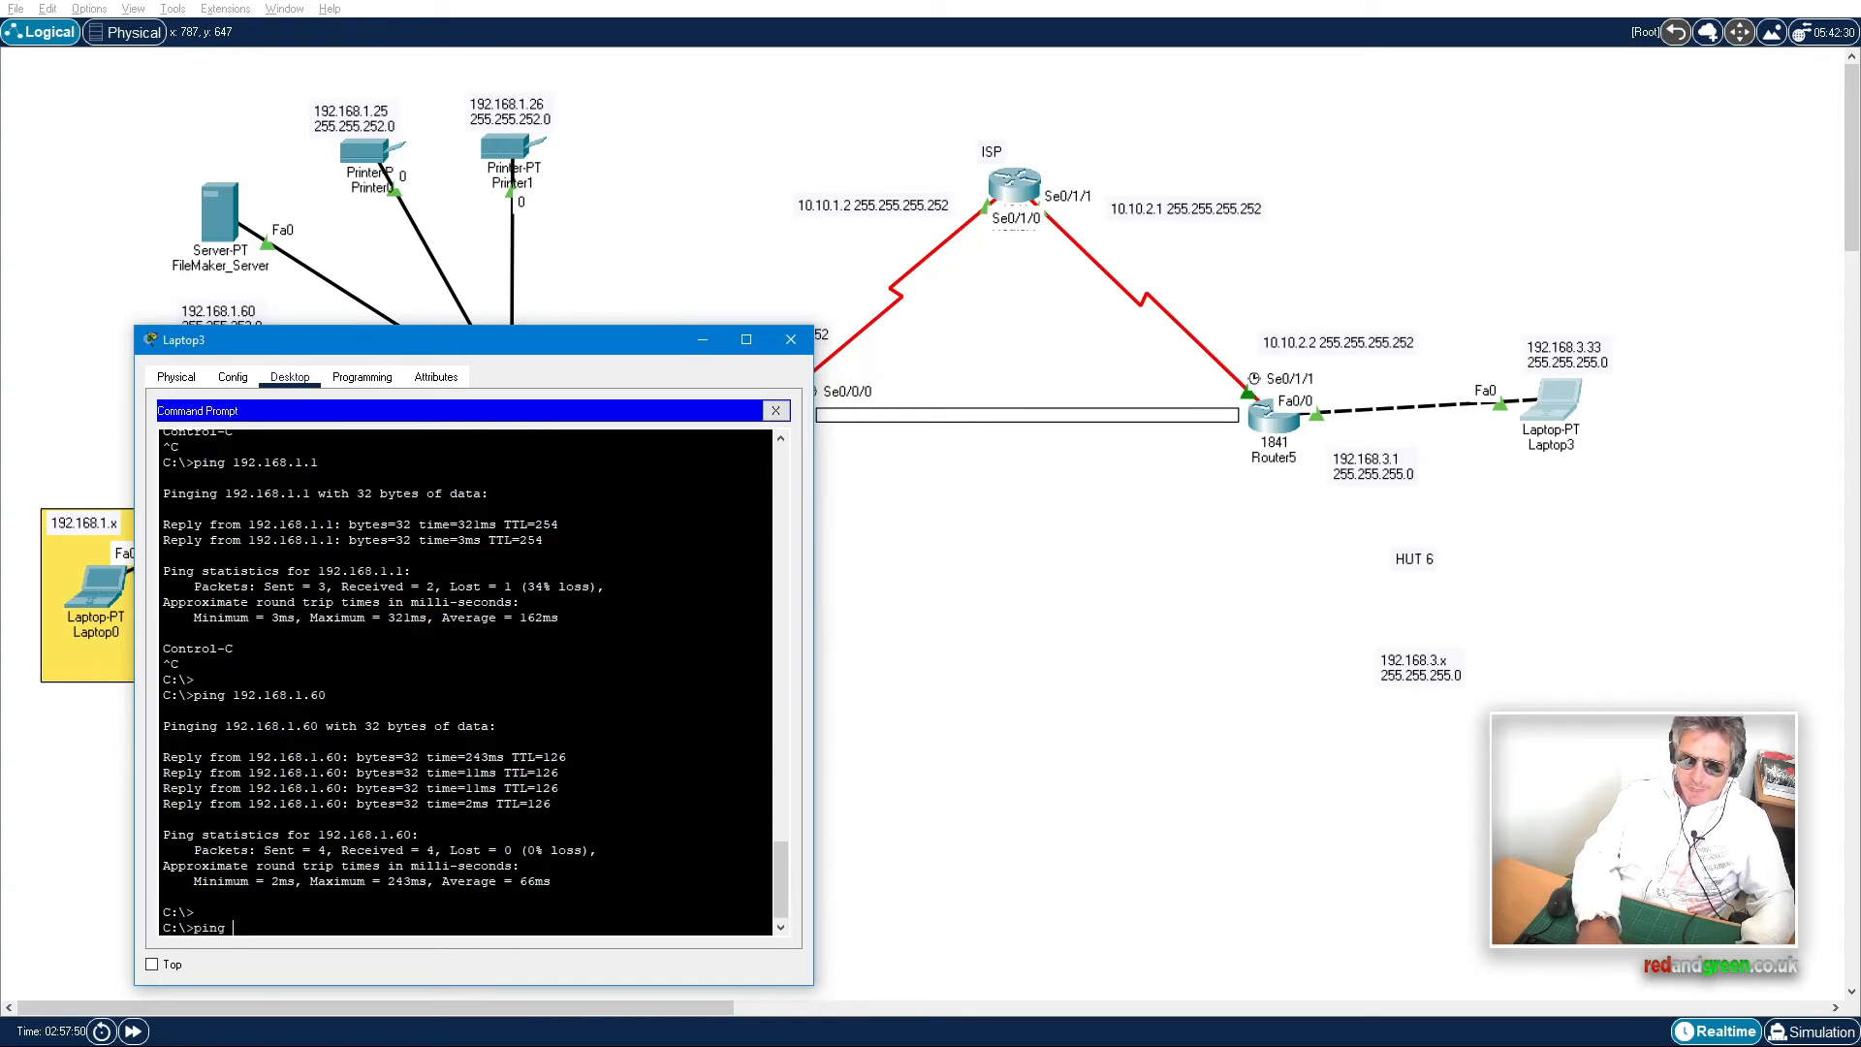
text(192.1)
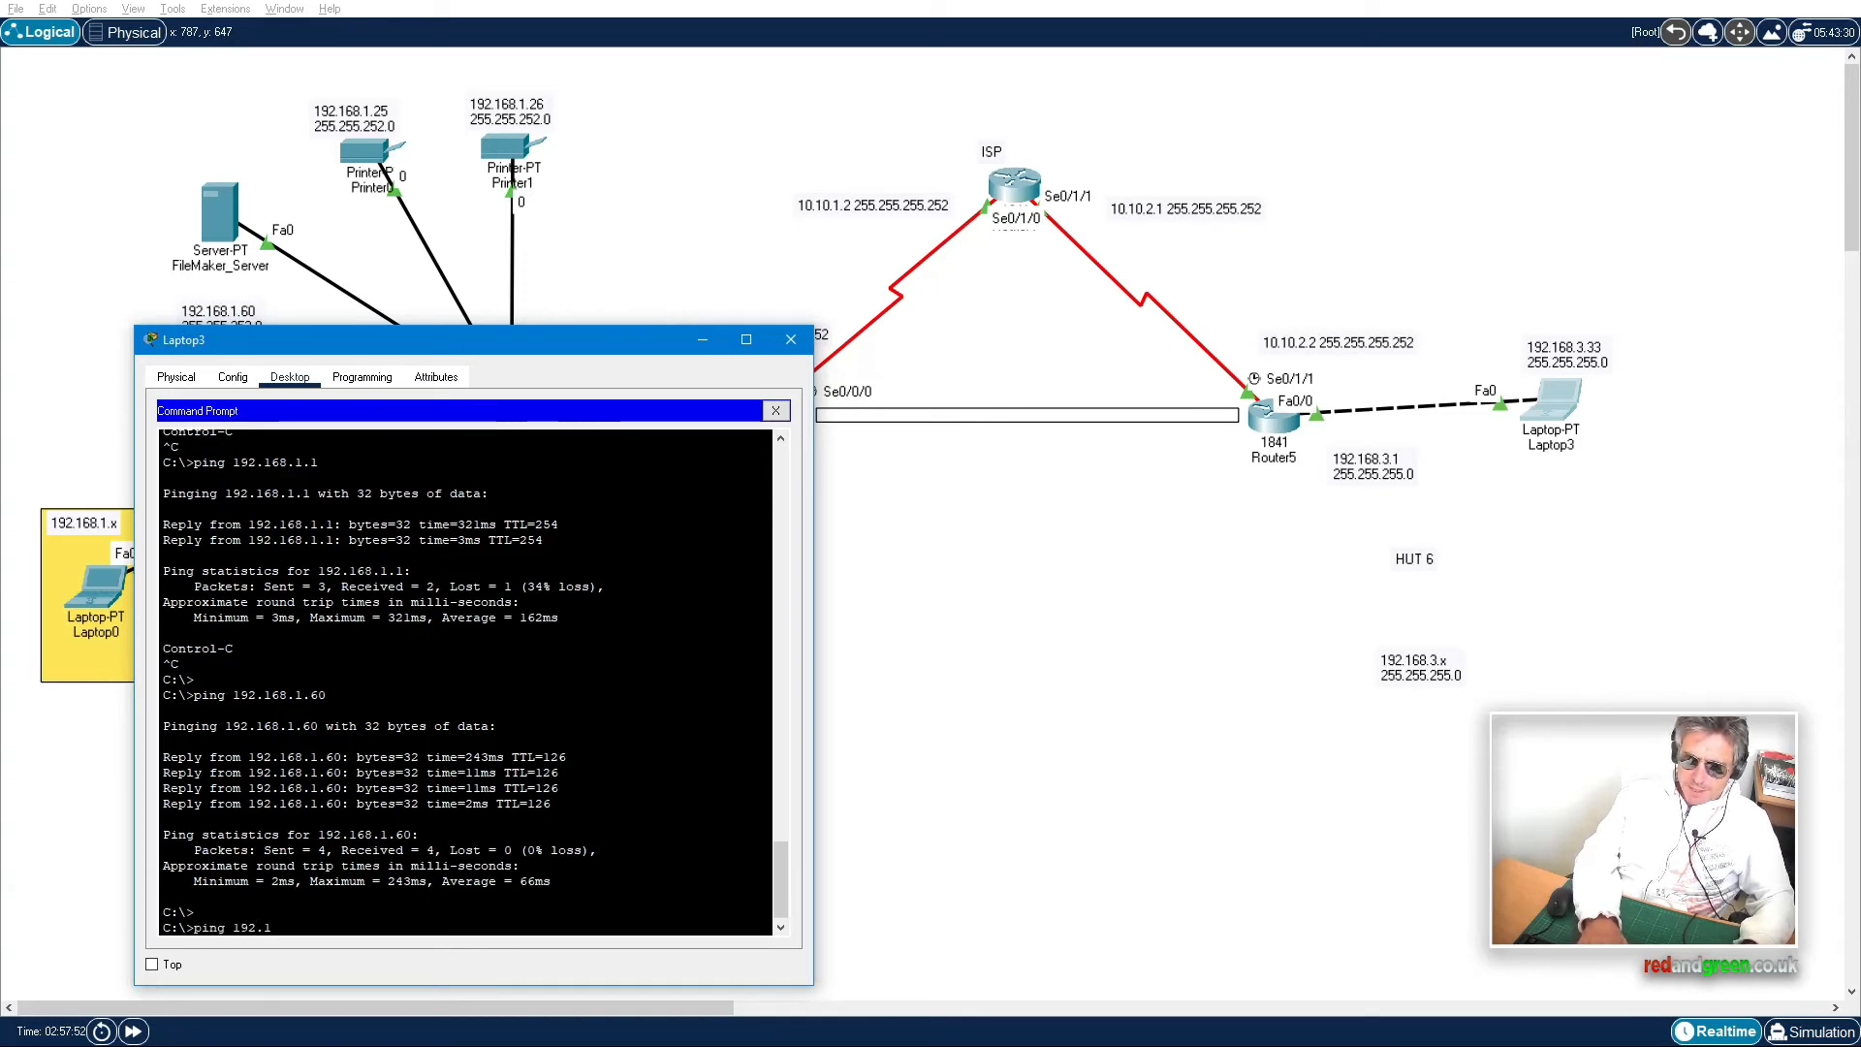
text(68.1)
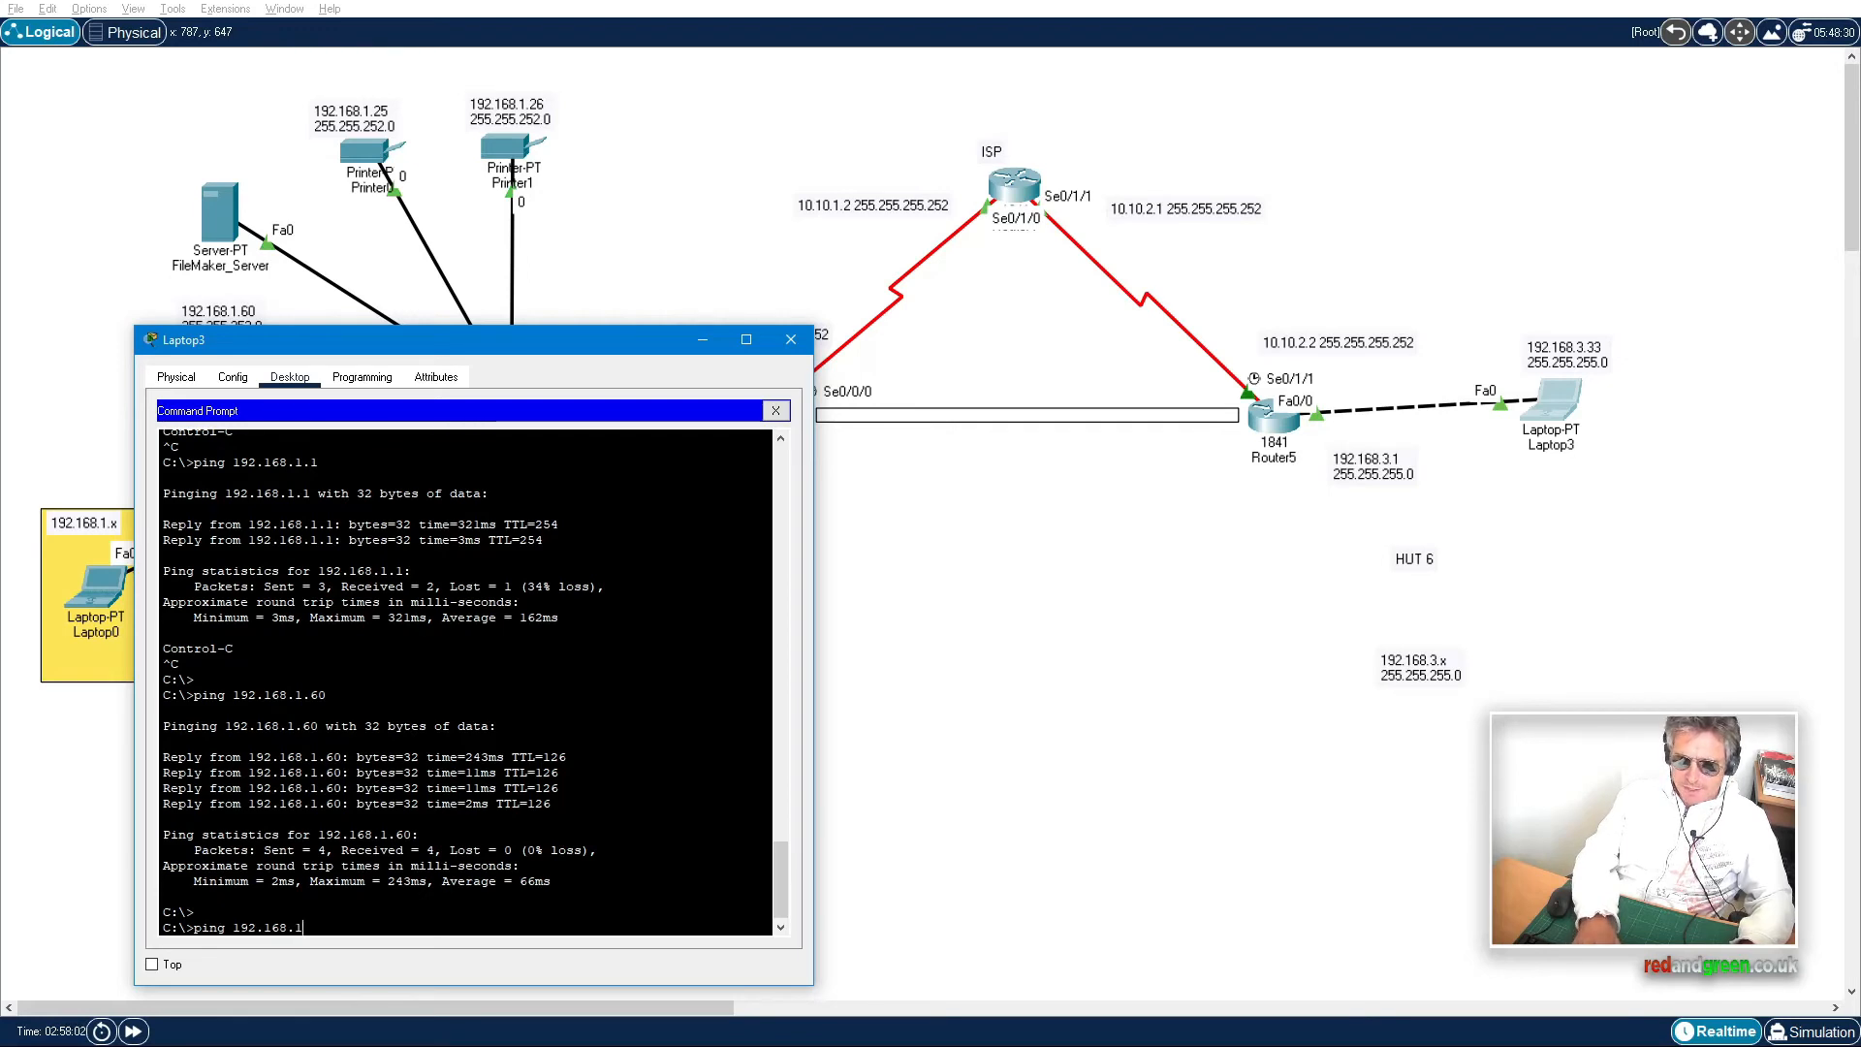
text(60)
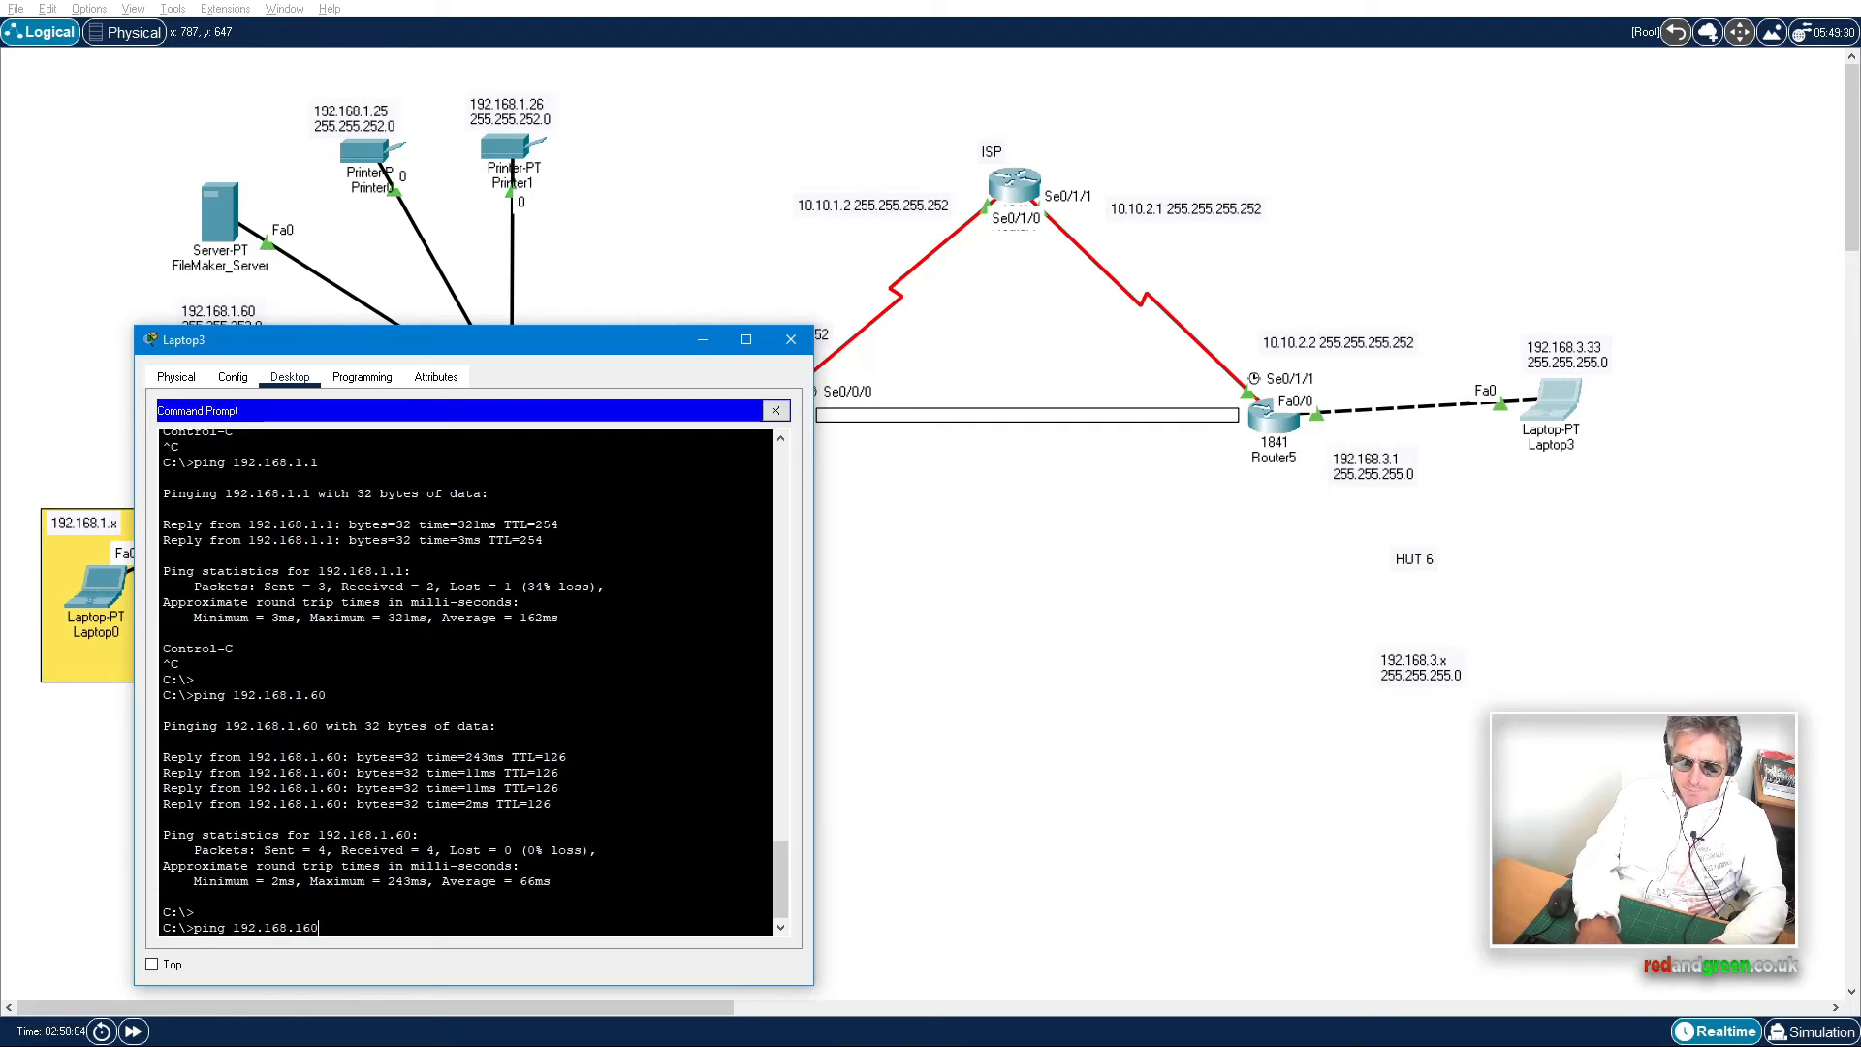
key(Return)
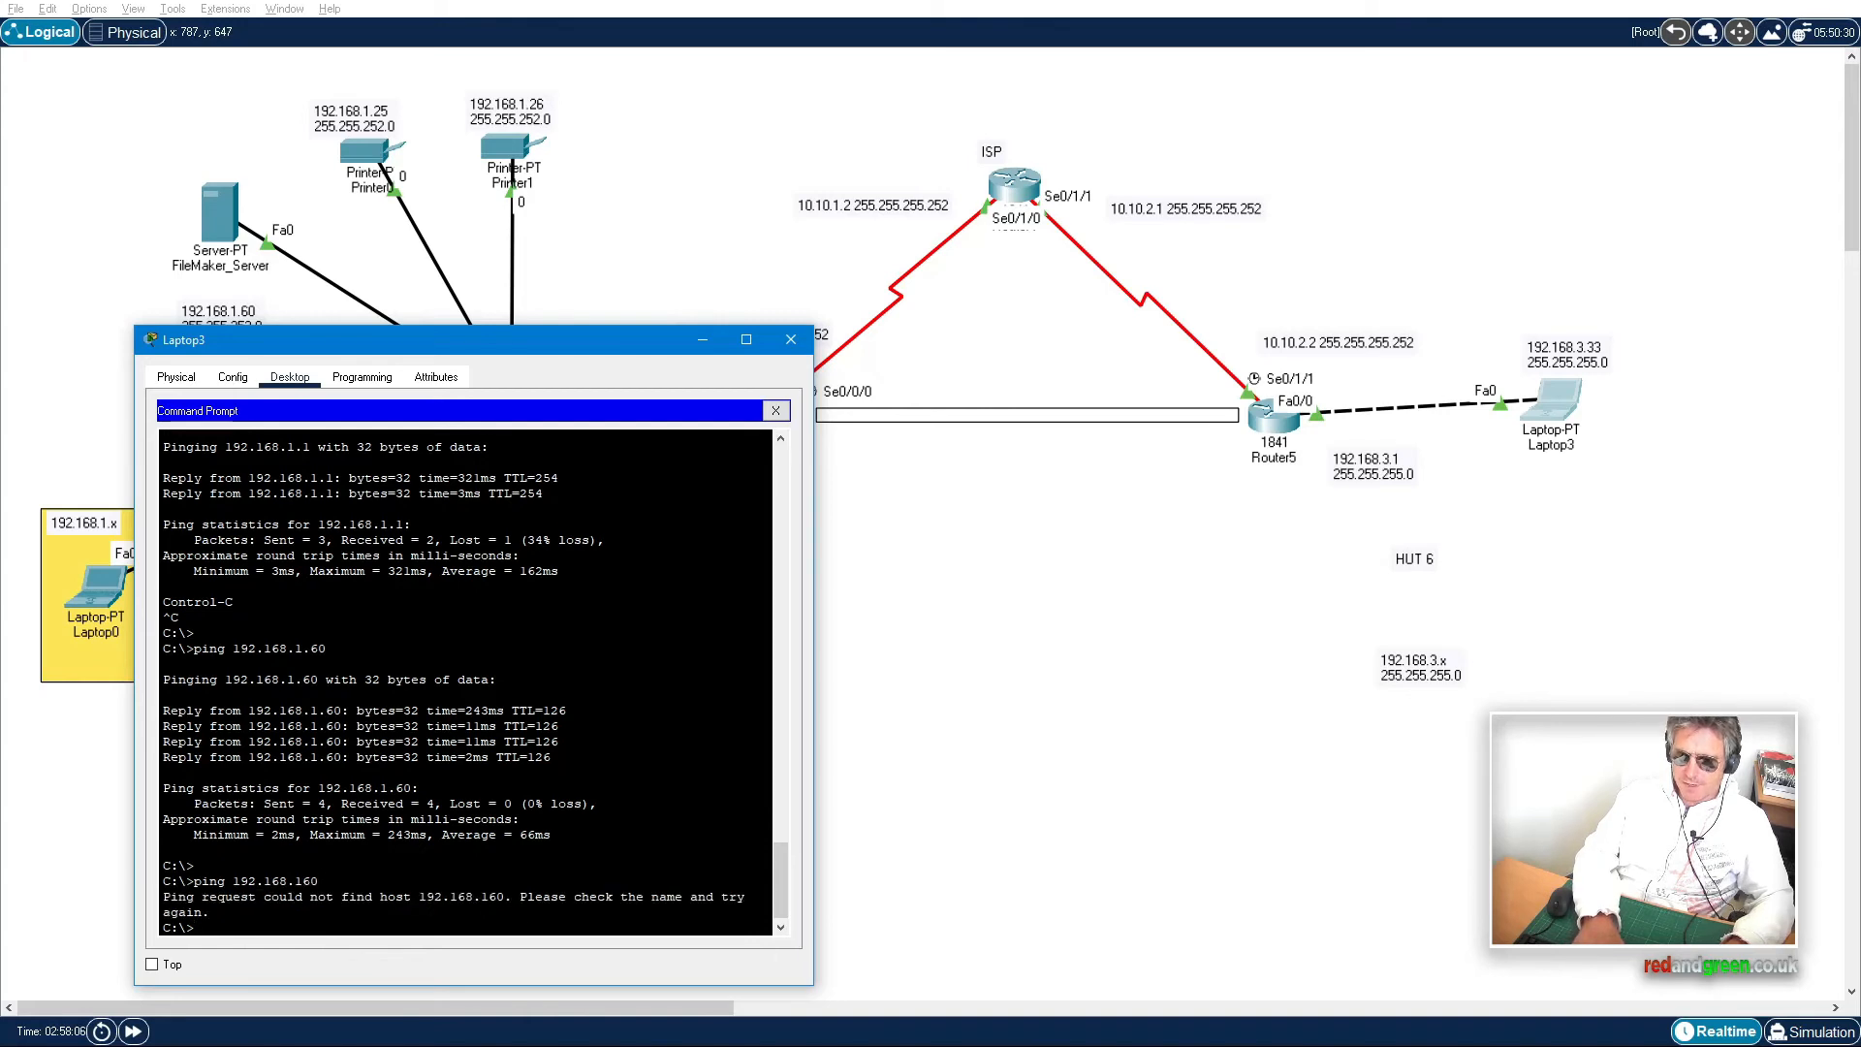
Step: Correct the ping address to 192.168.1.60 and ping the FileMaker server from Laptop3
key(Up)
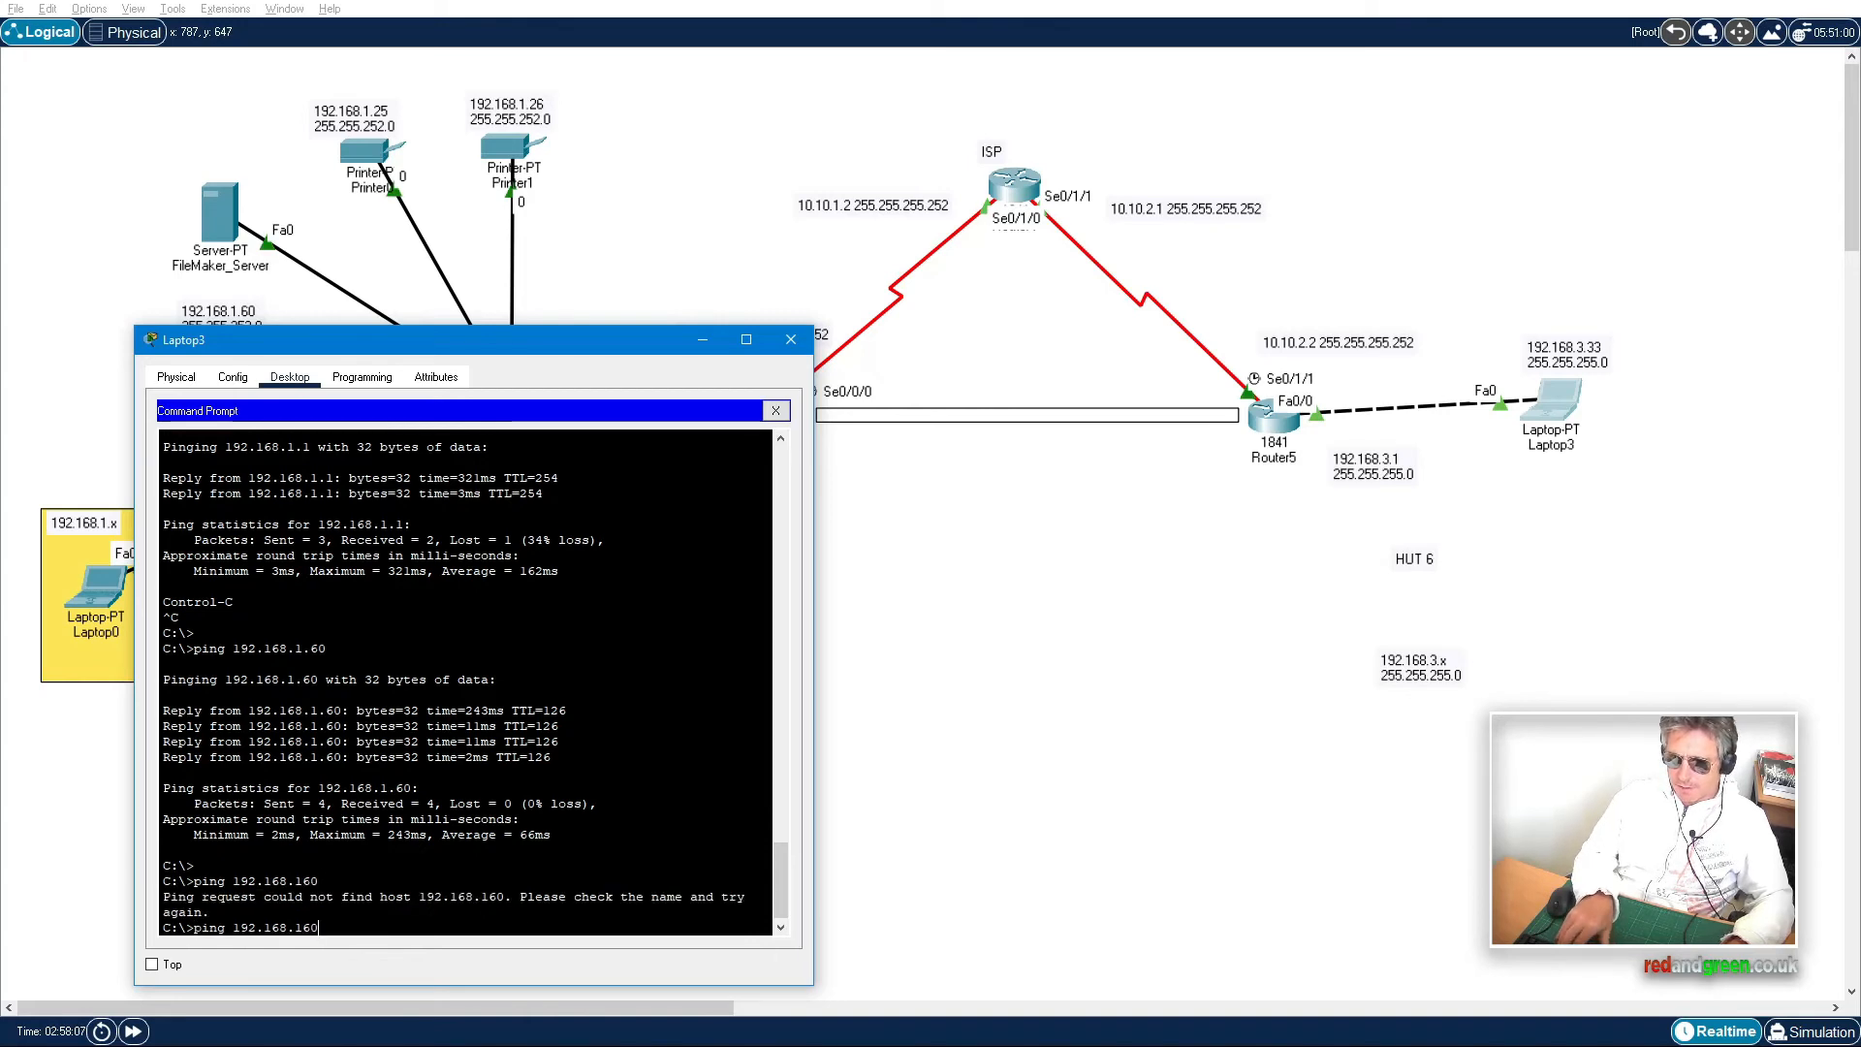
key(Left)
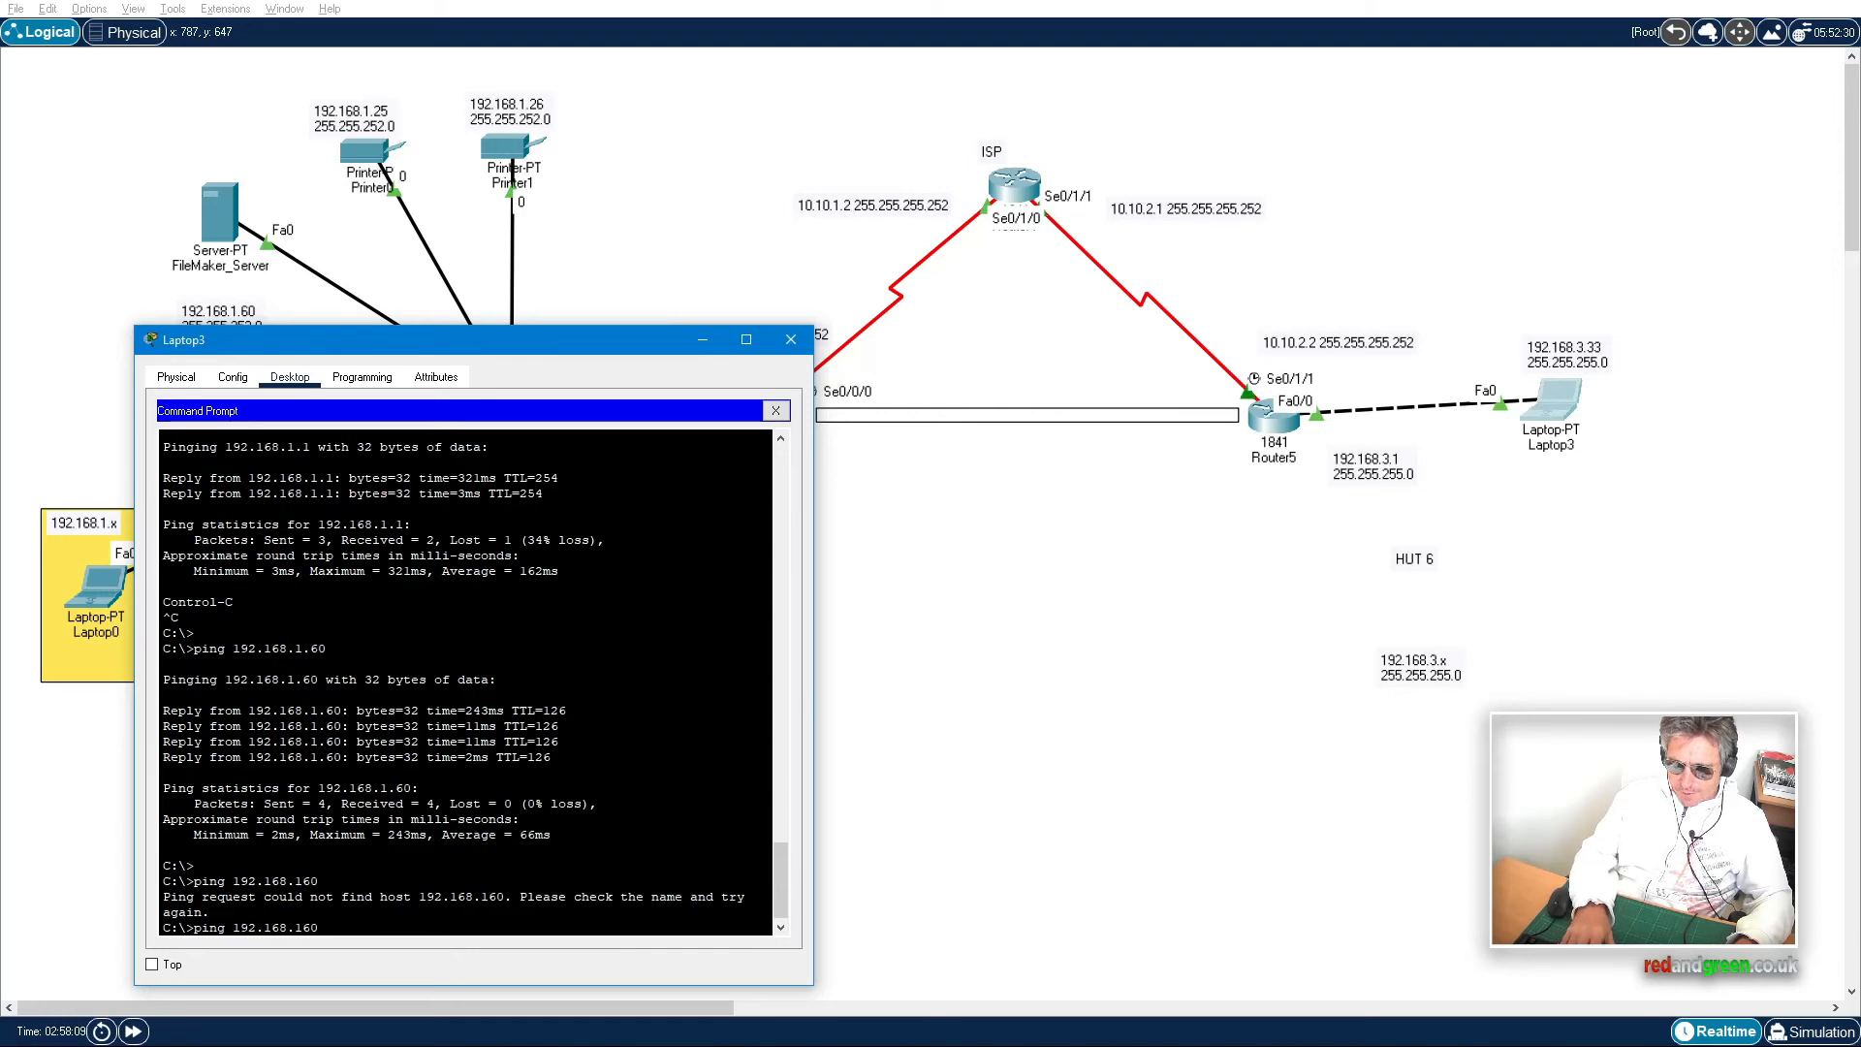
key(Left)
text(.)
key(Return)
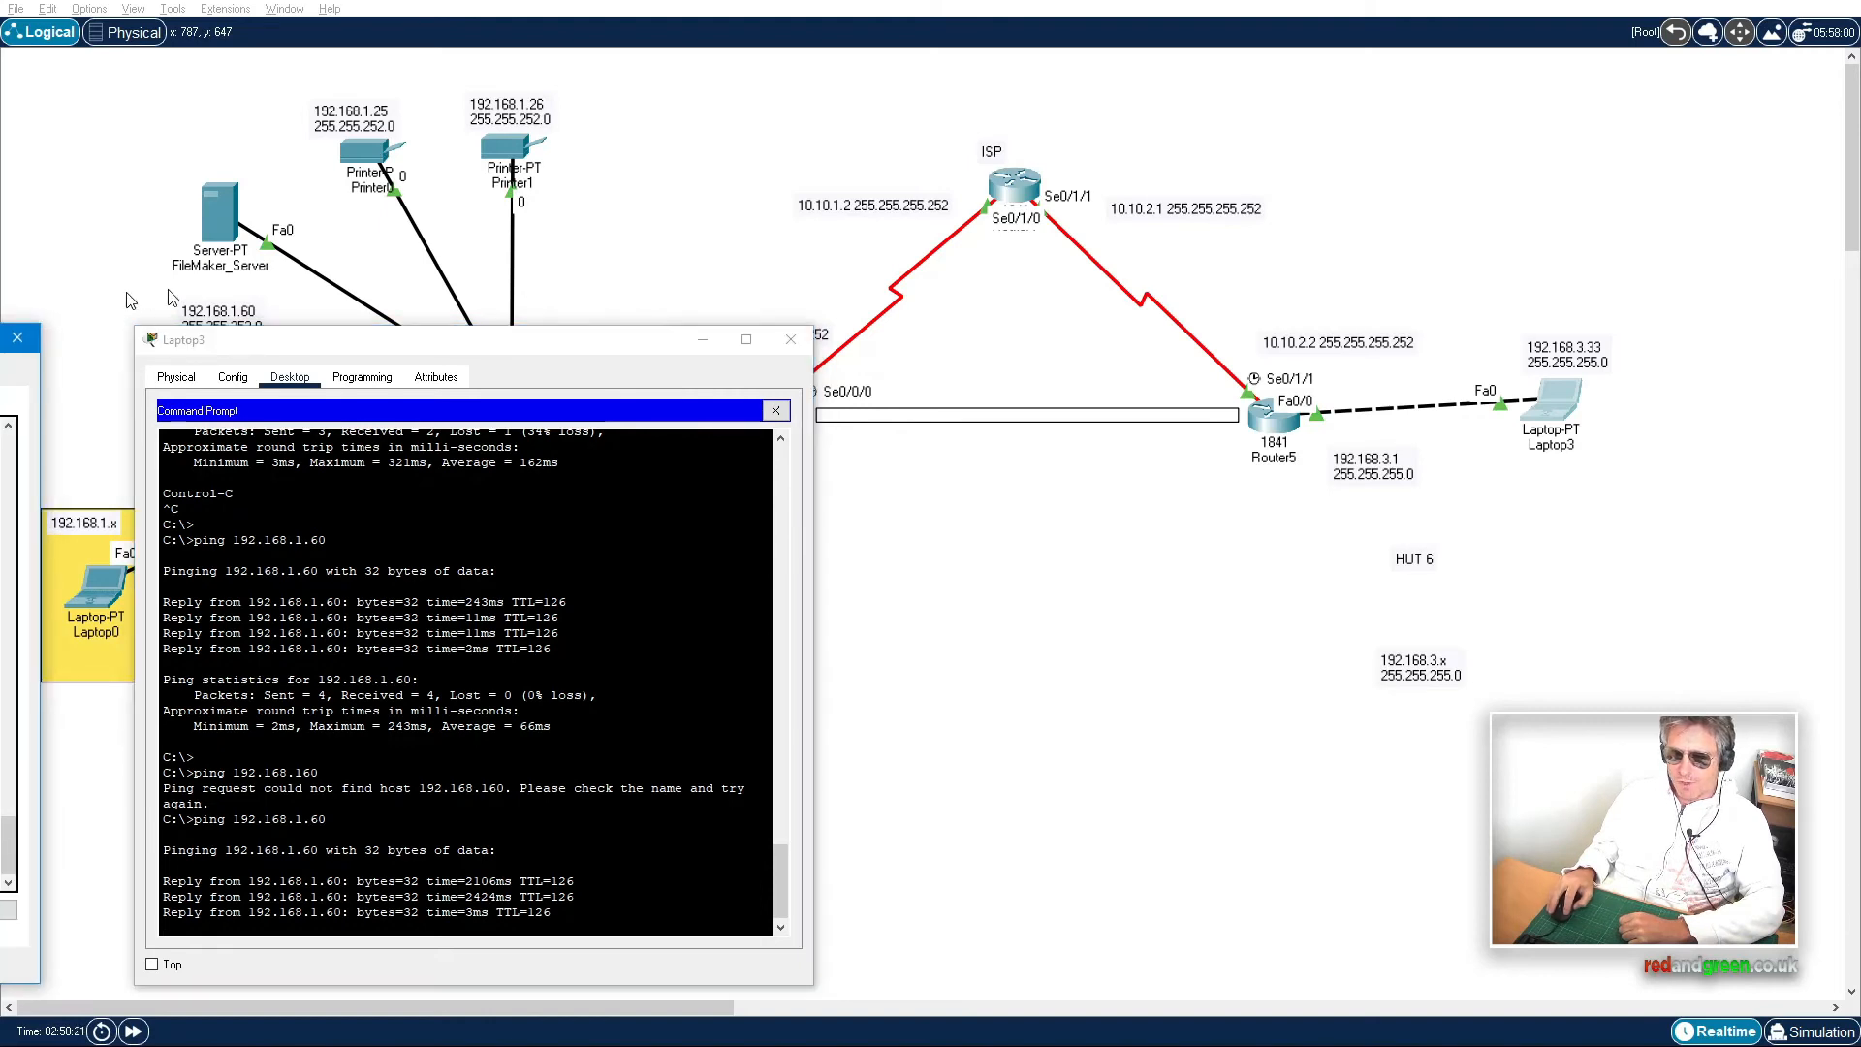
Step: Bring Router3's command line into view and enter privileged EXEC mode
drag(168, 291, 767, 292)
click(711, 557)
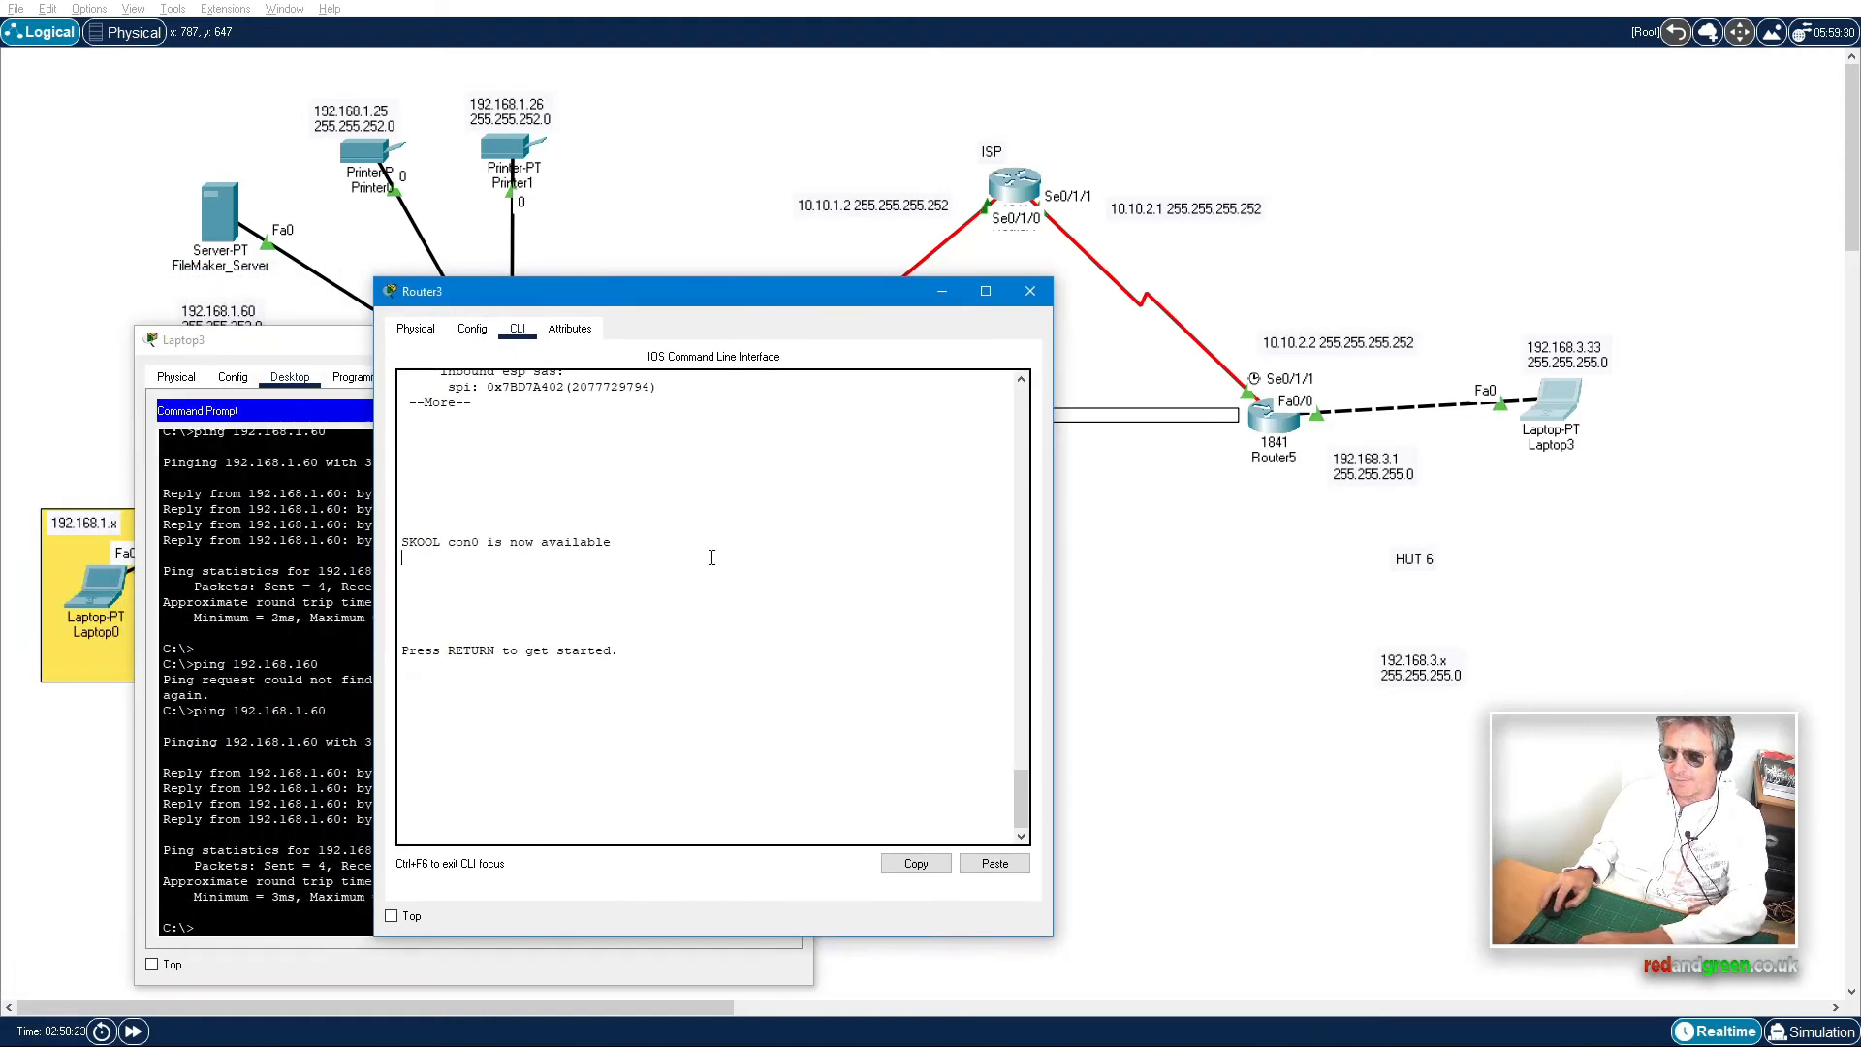
key(Return)
key(Return)
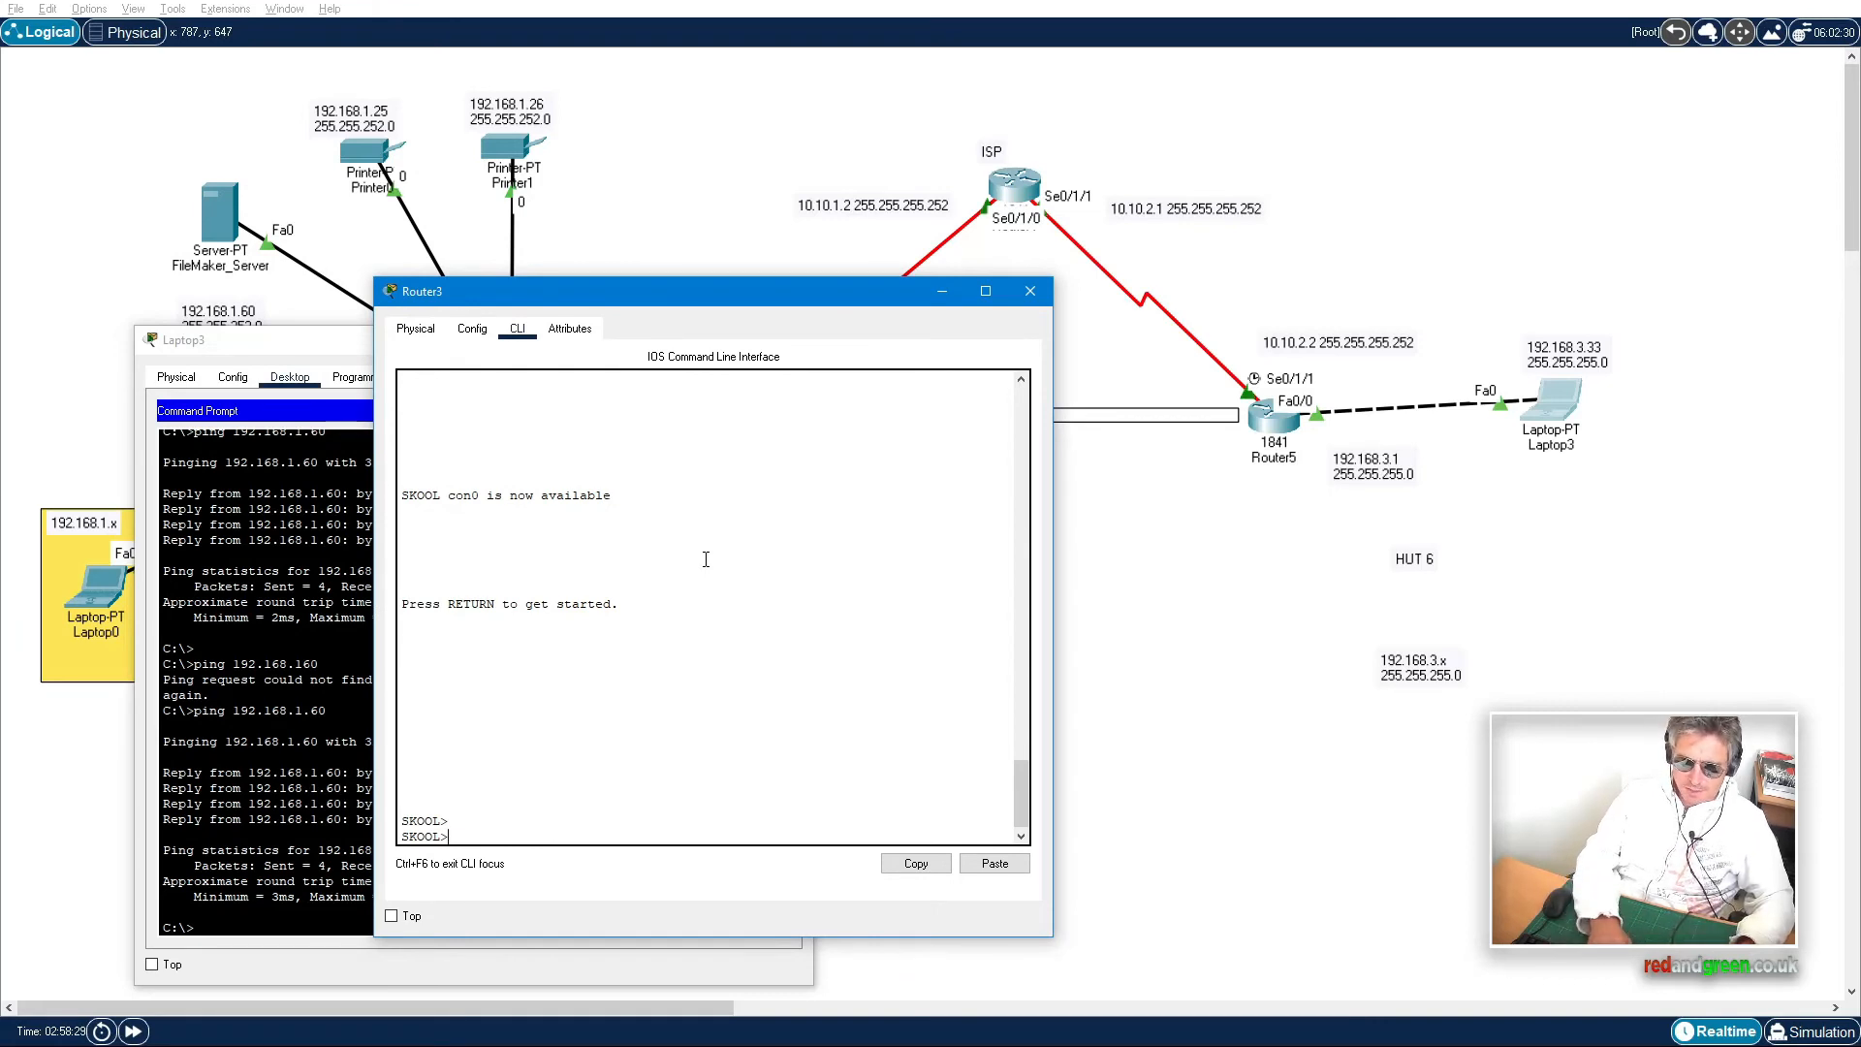
text(en)
key(Return)
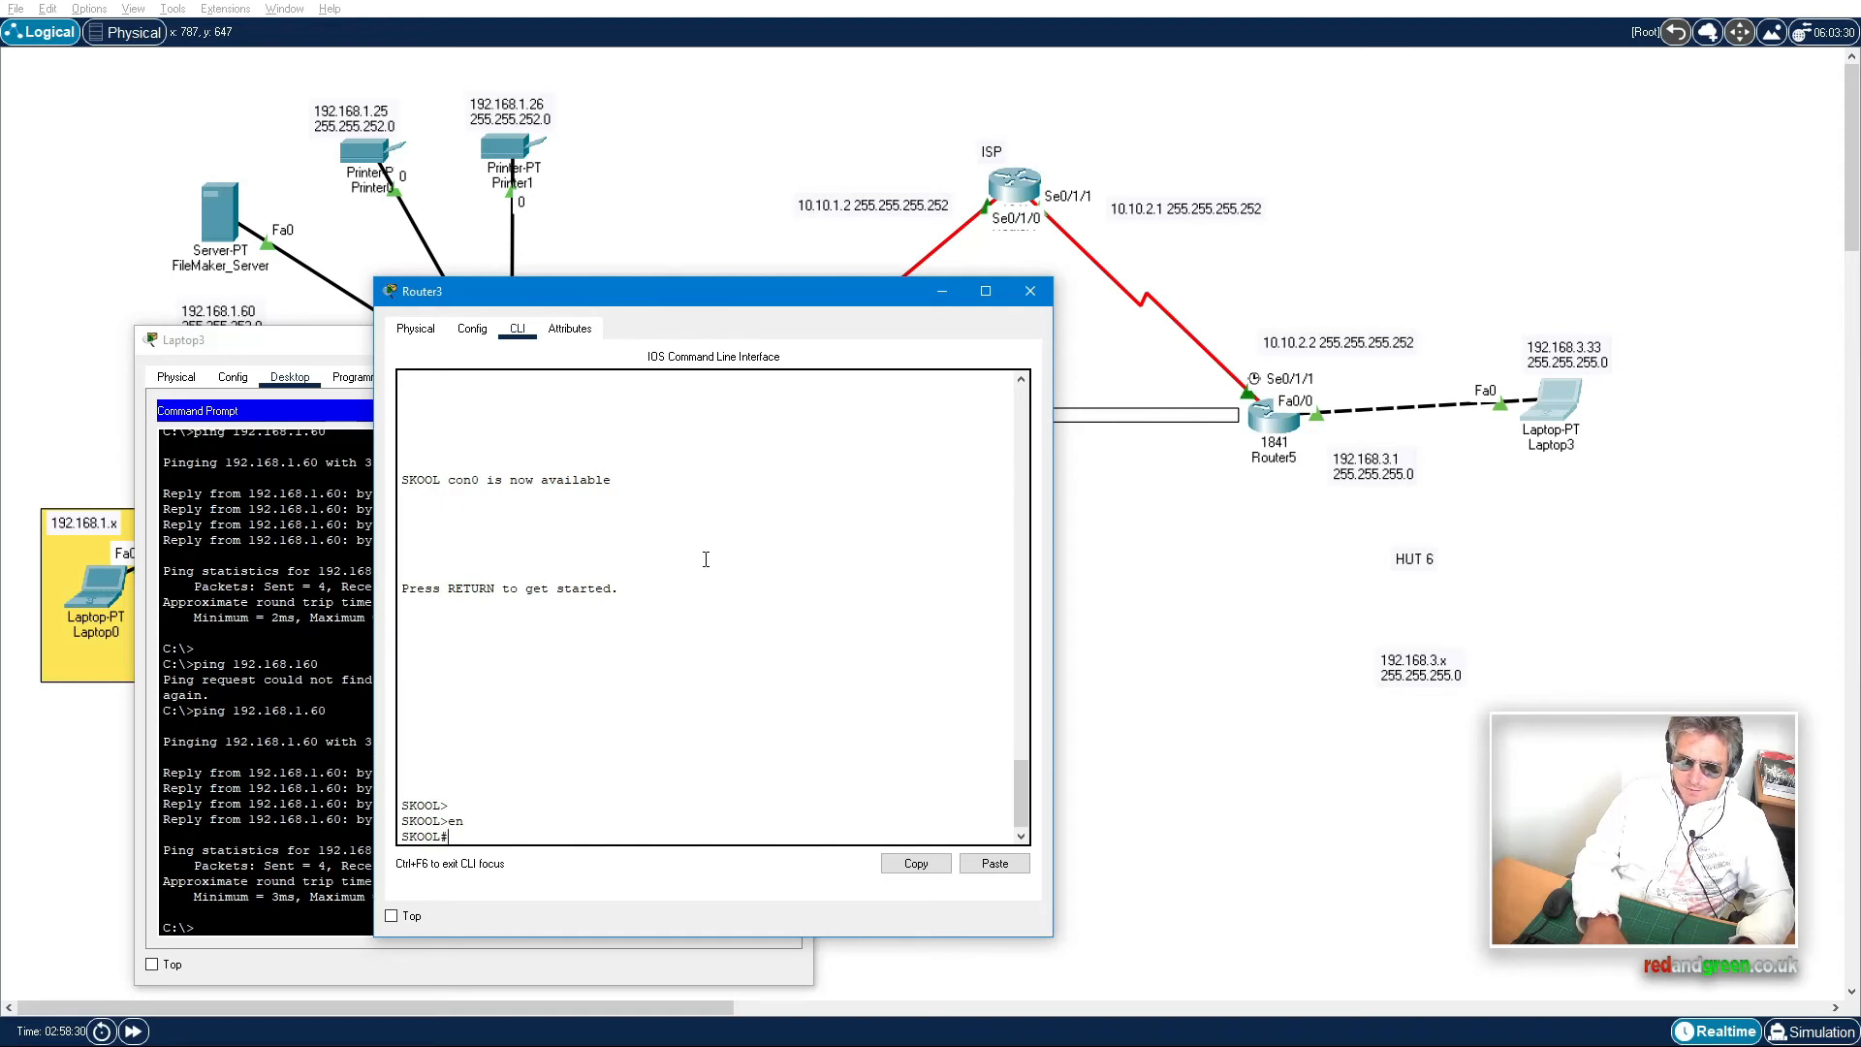
Step: Run sh crypto ipsec sa on Router3 and check the encapsulated packet count
text(sh)
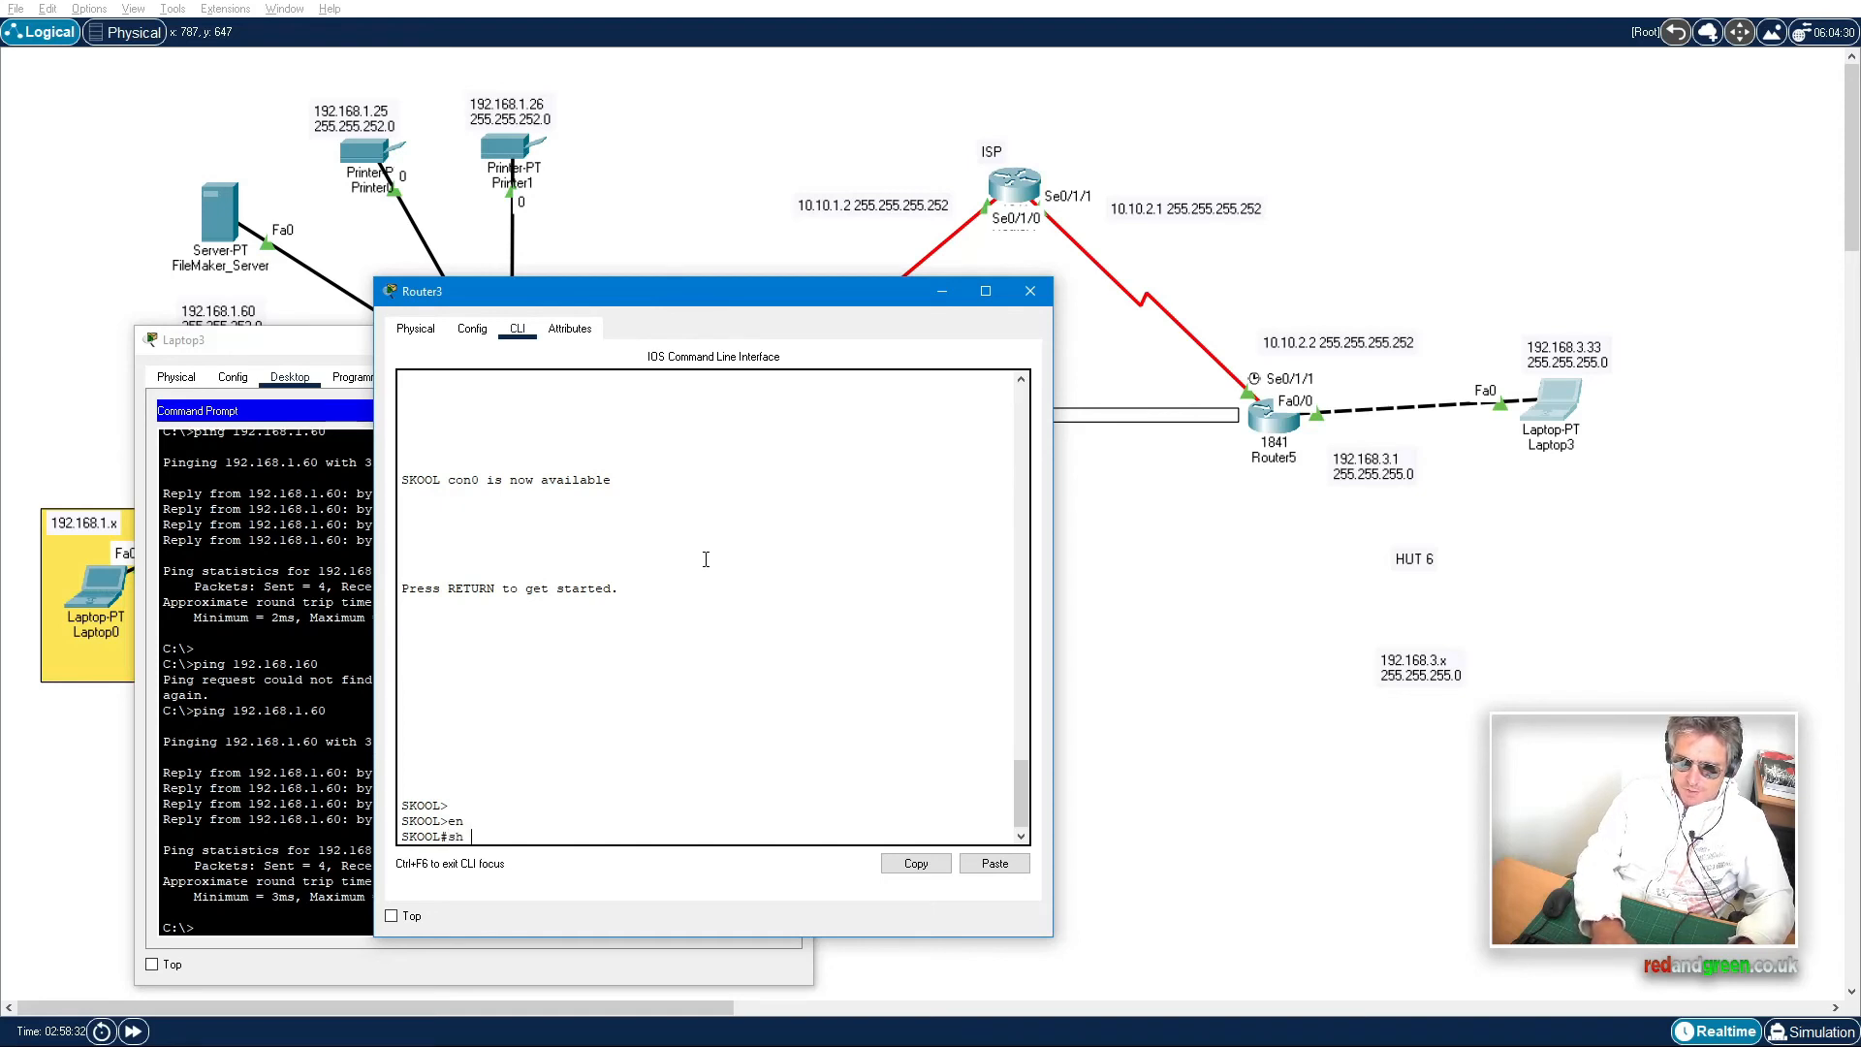
text( crypto)
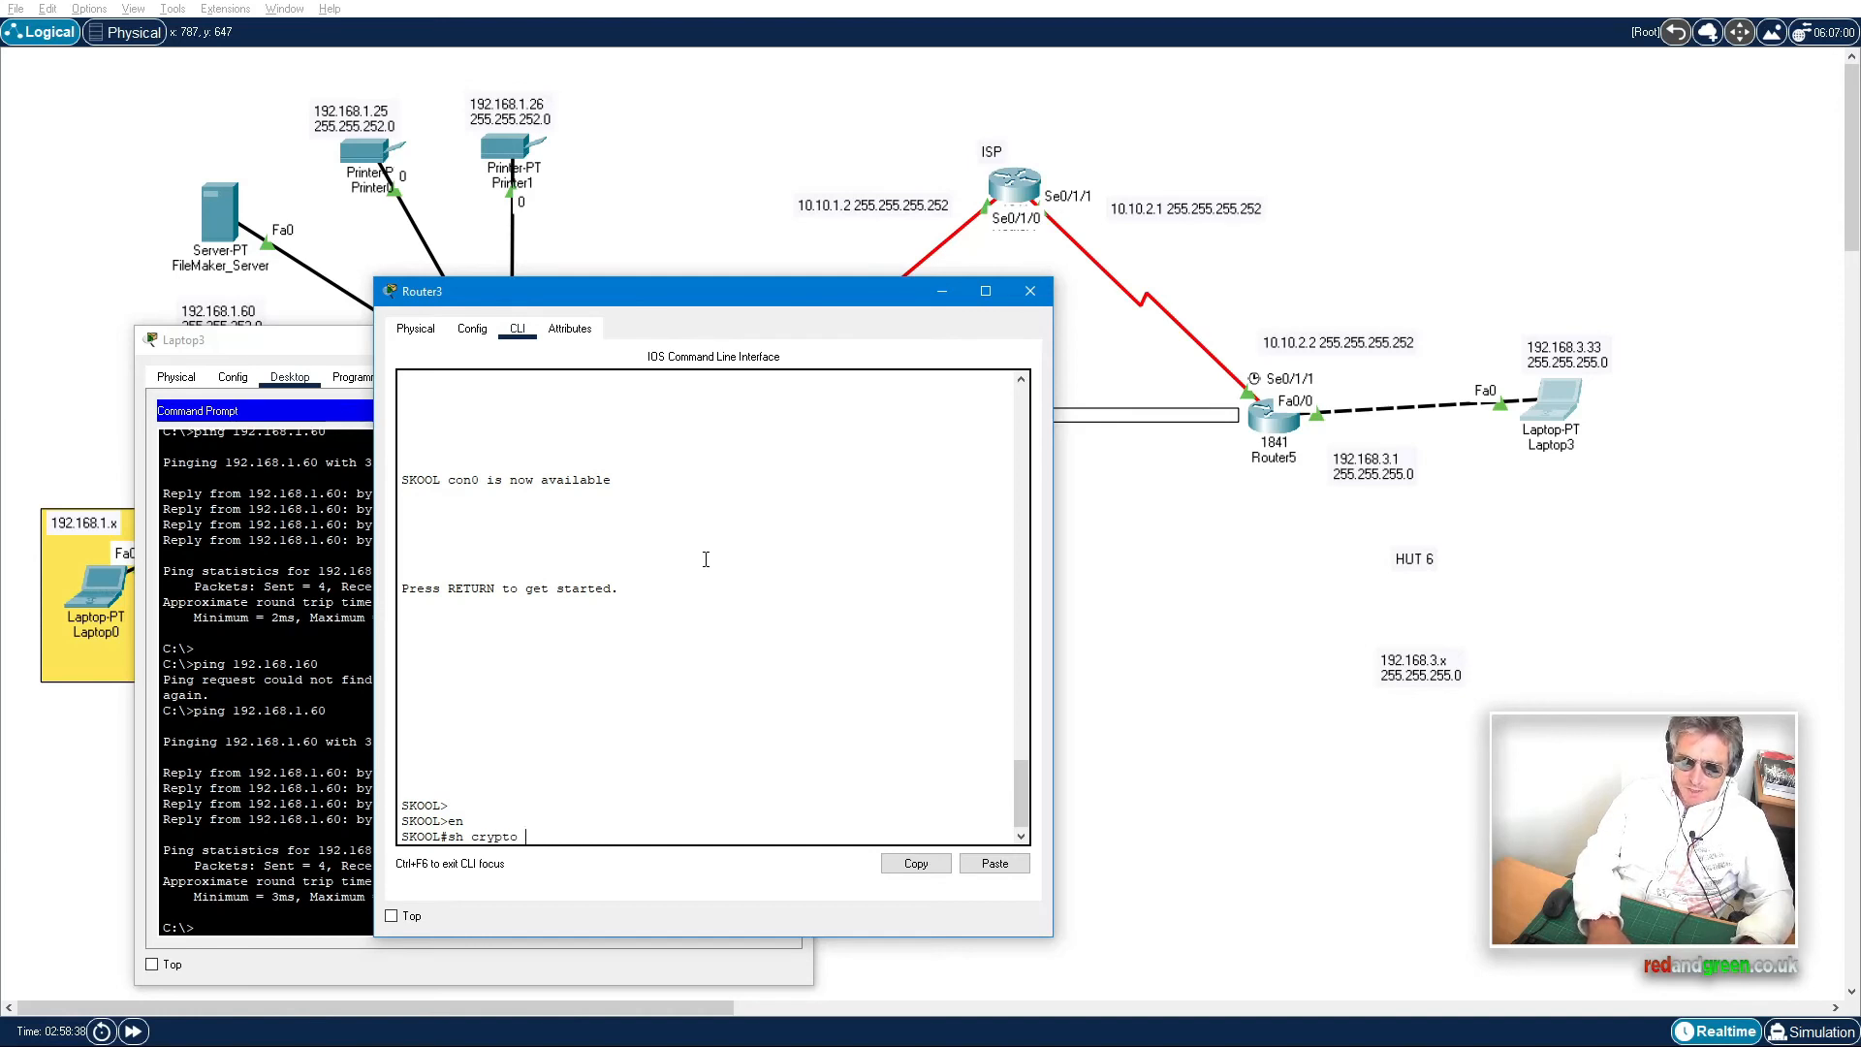
text(ip)
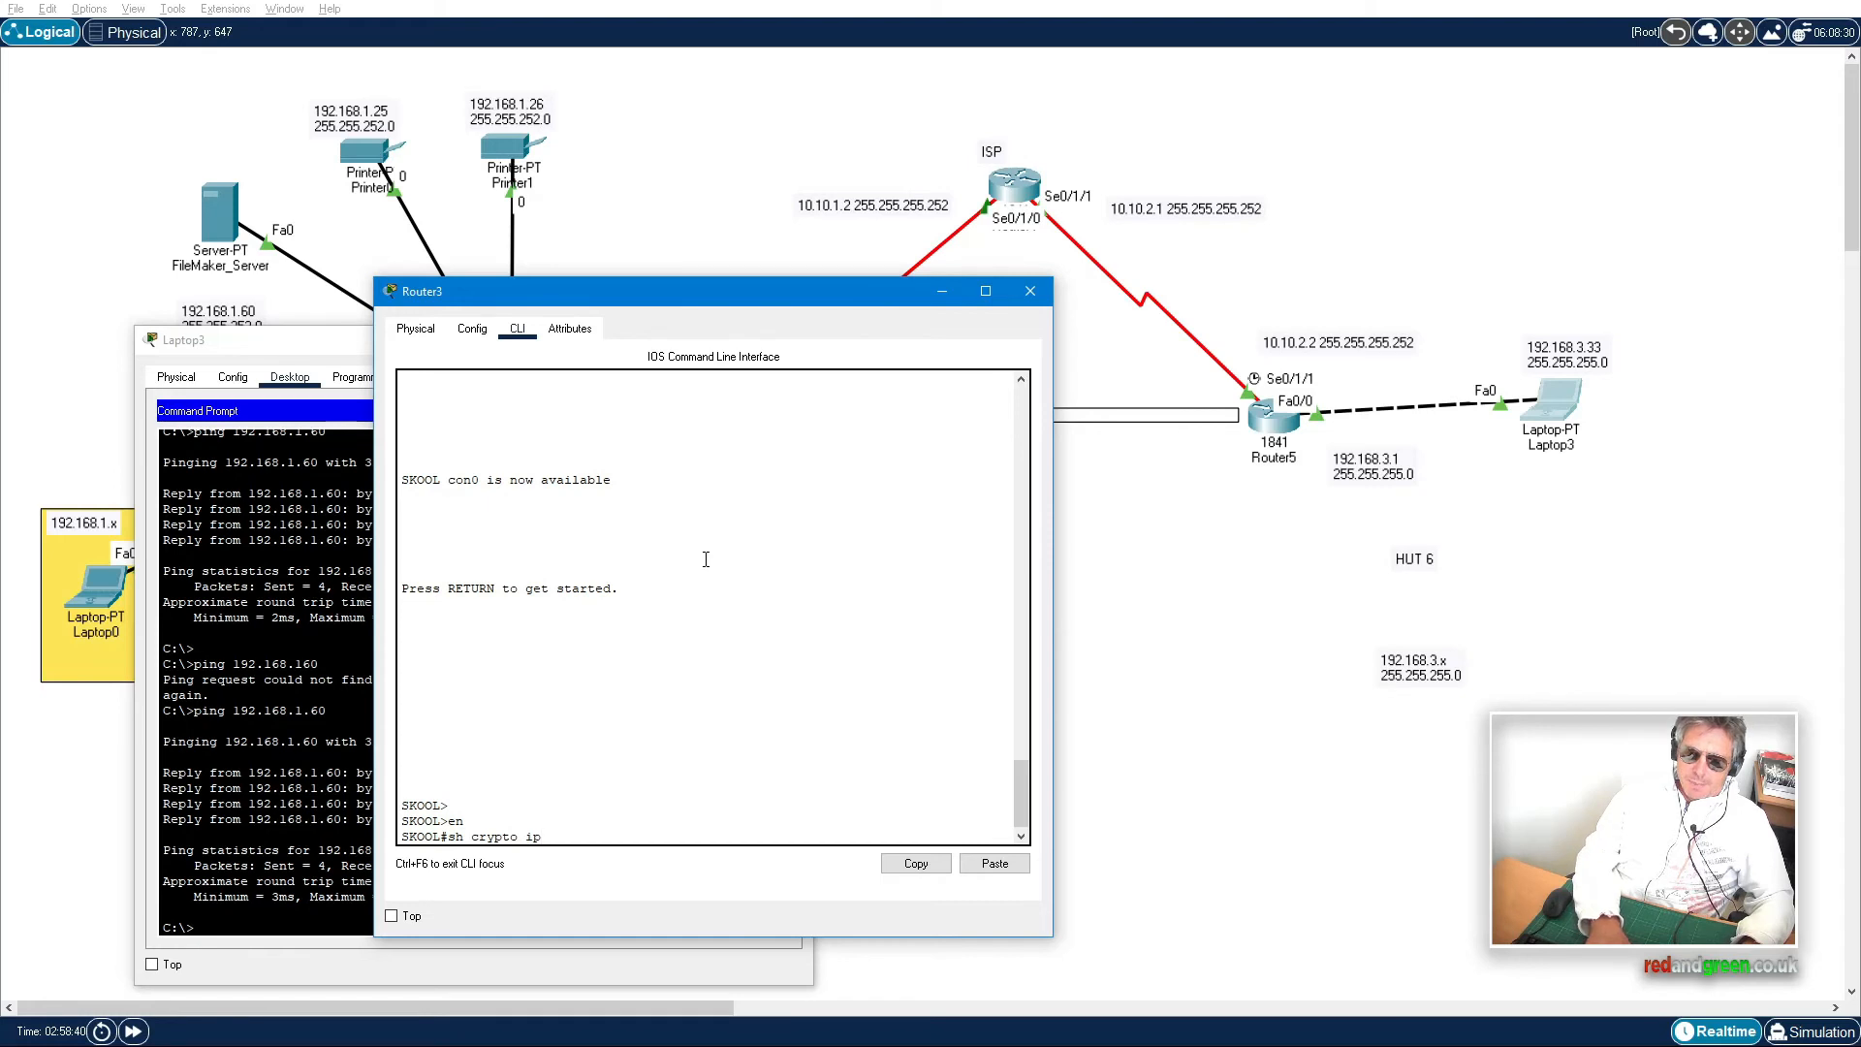
text(sec sa)
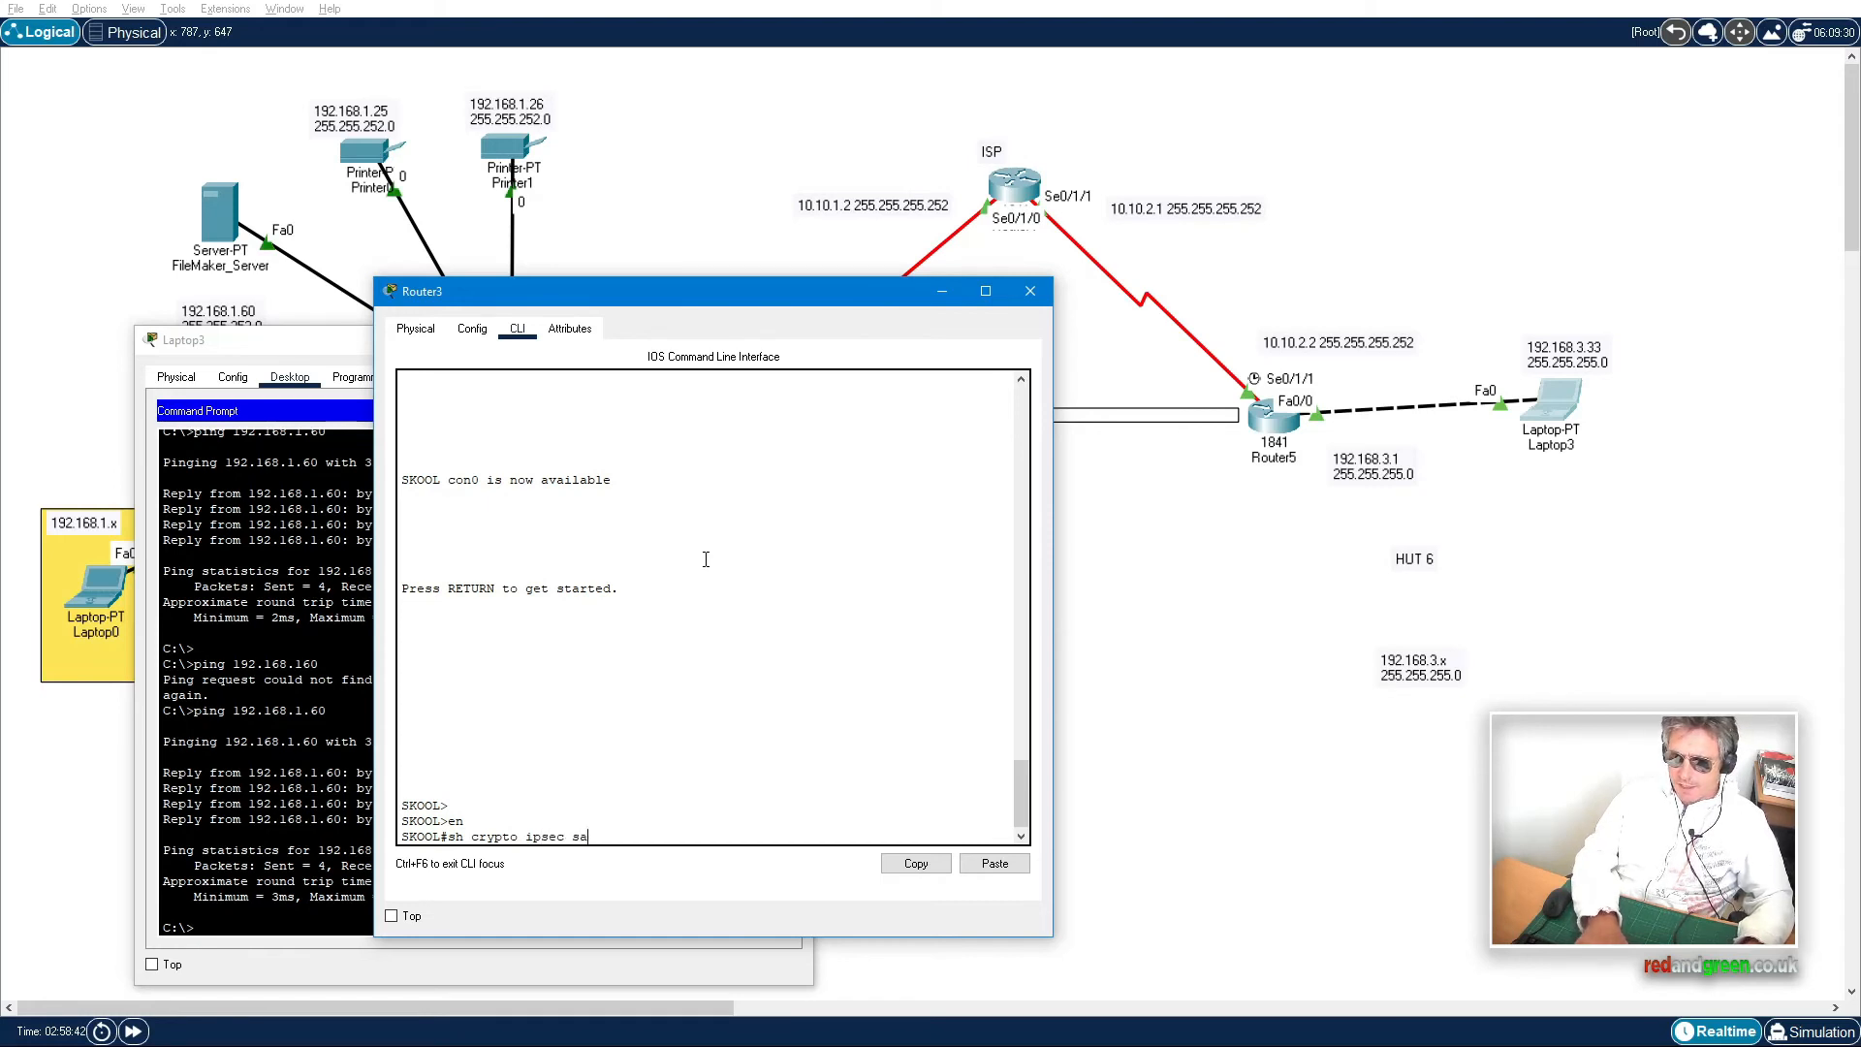
key(Return)
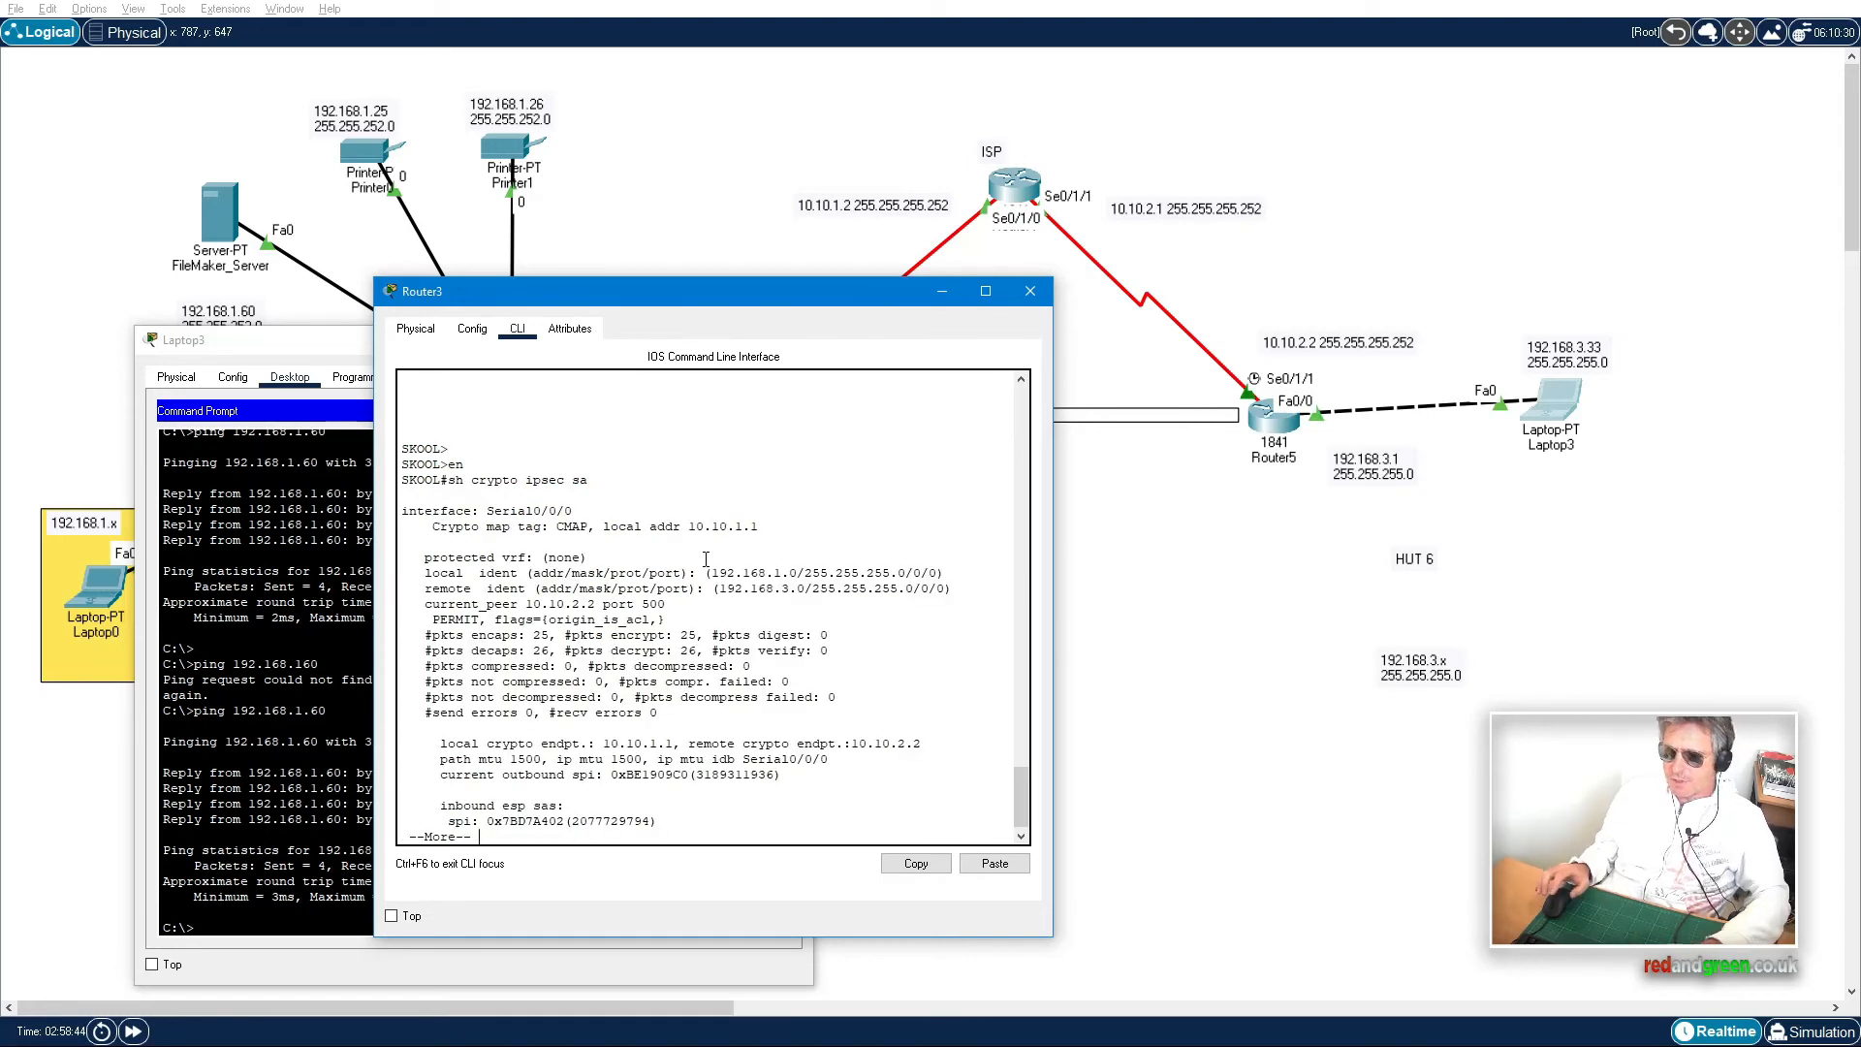
drag(455, 635, 547, 637)
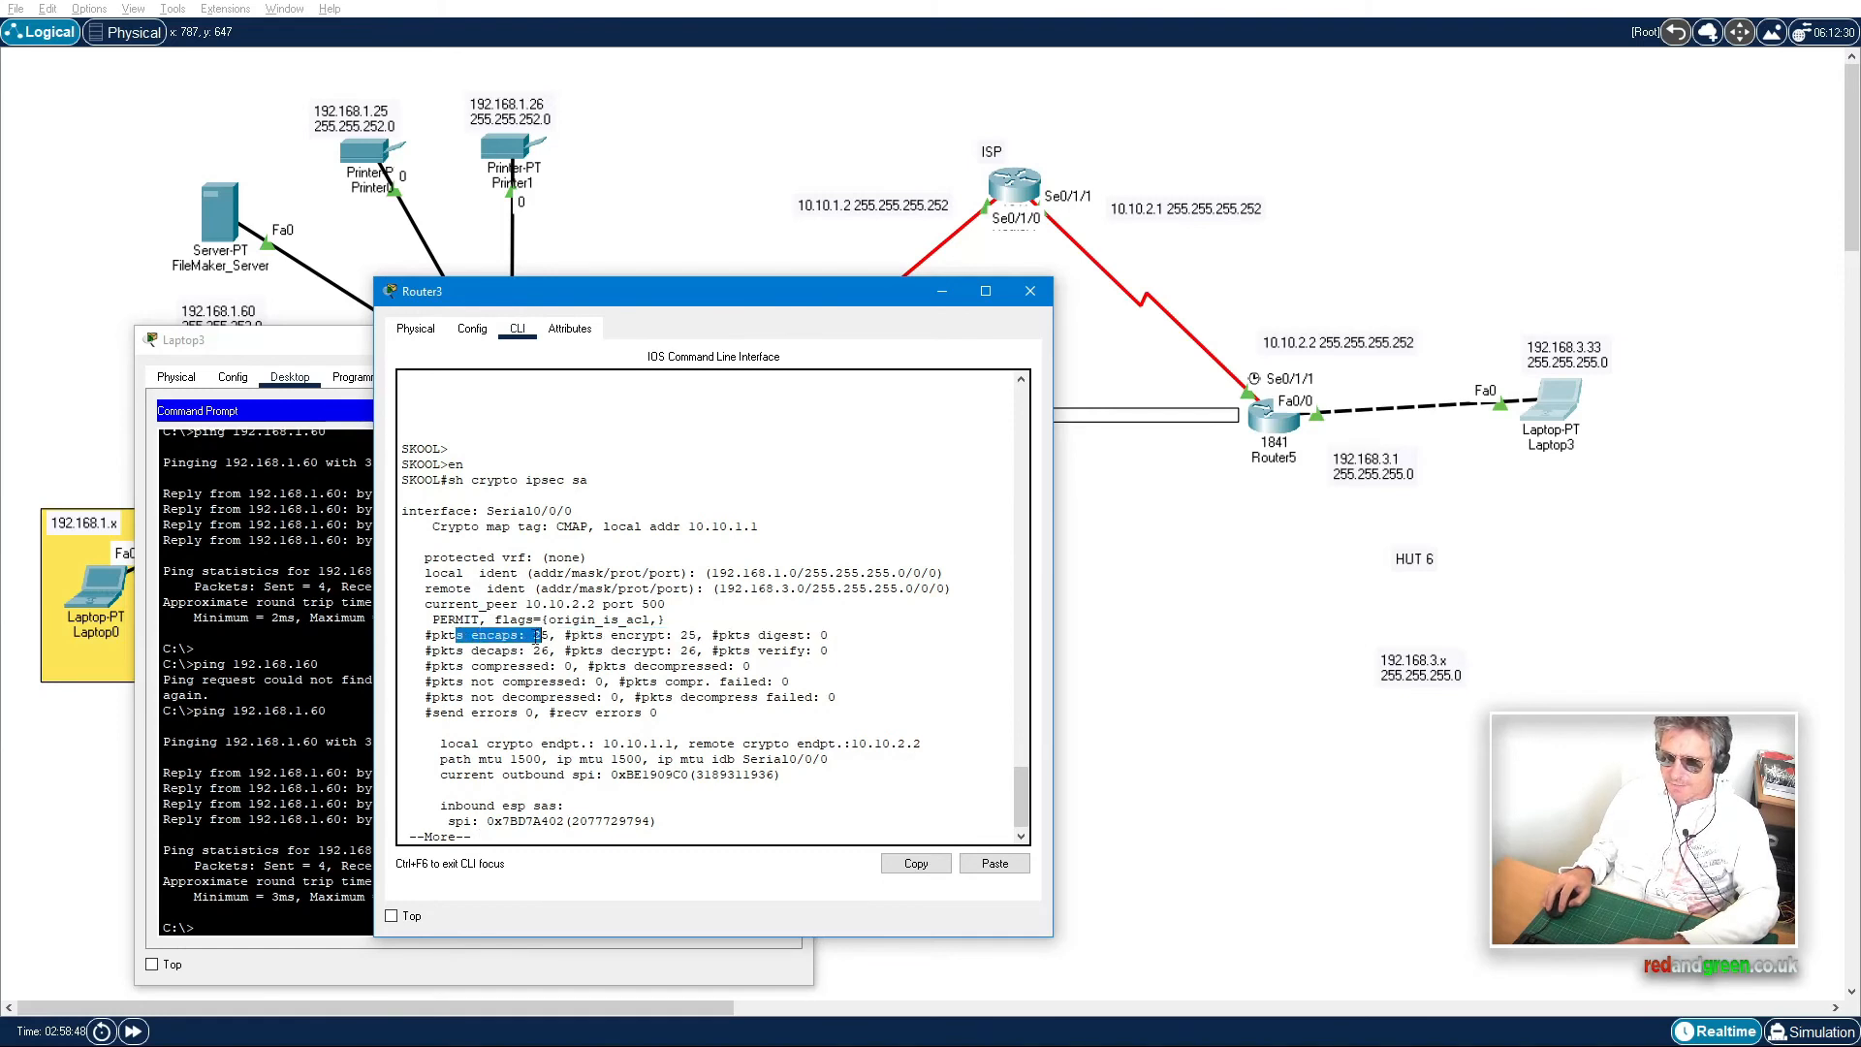
click(503, 645)
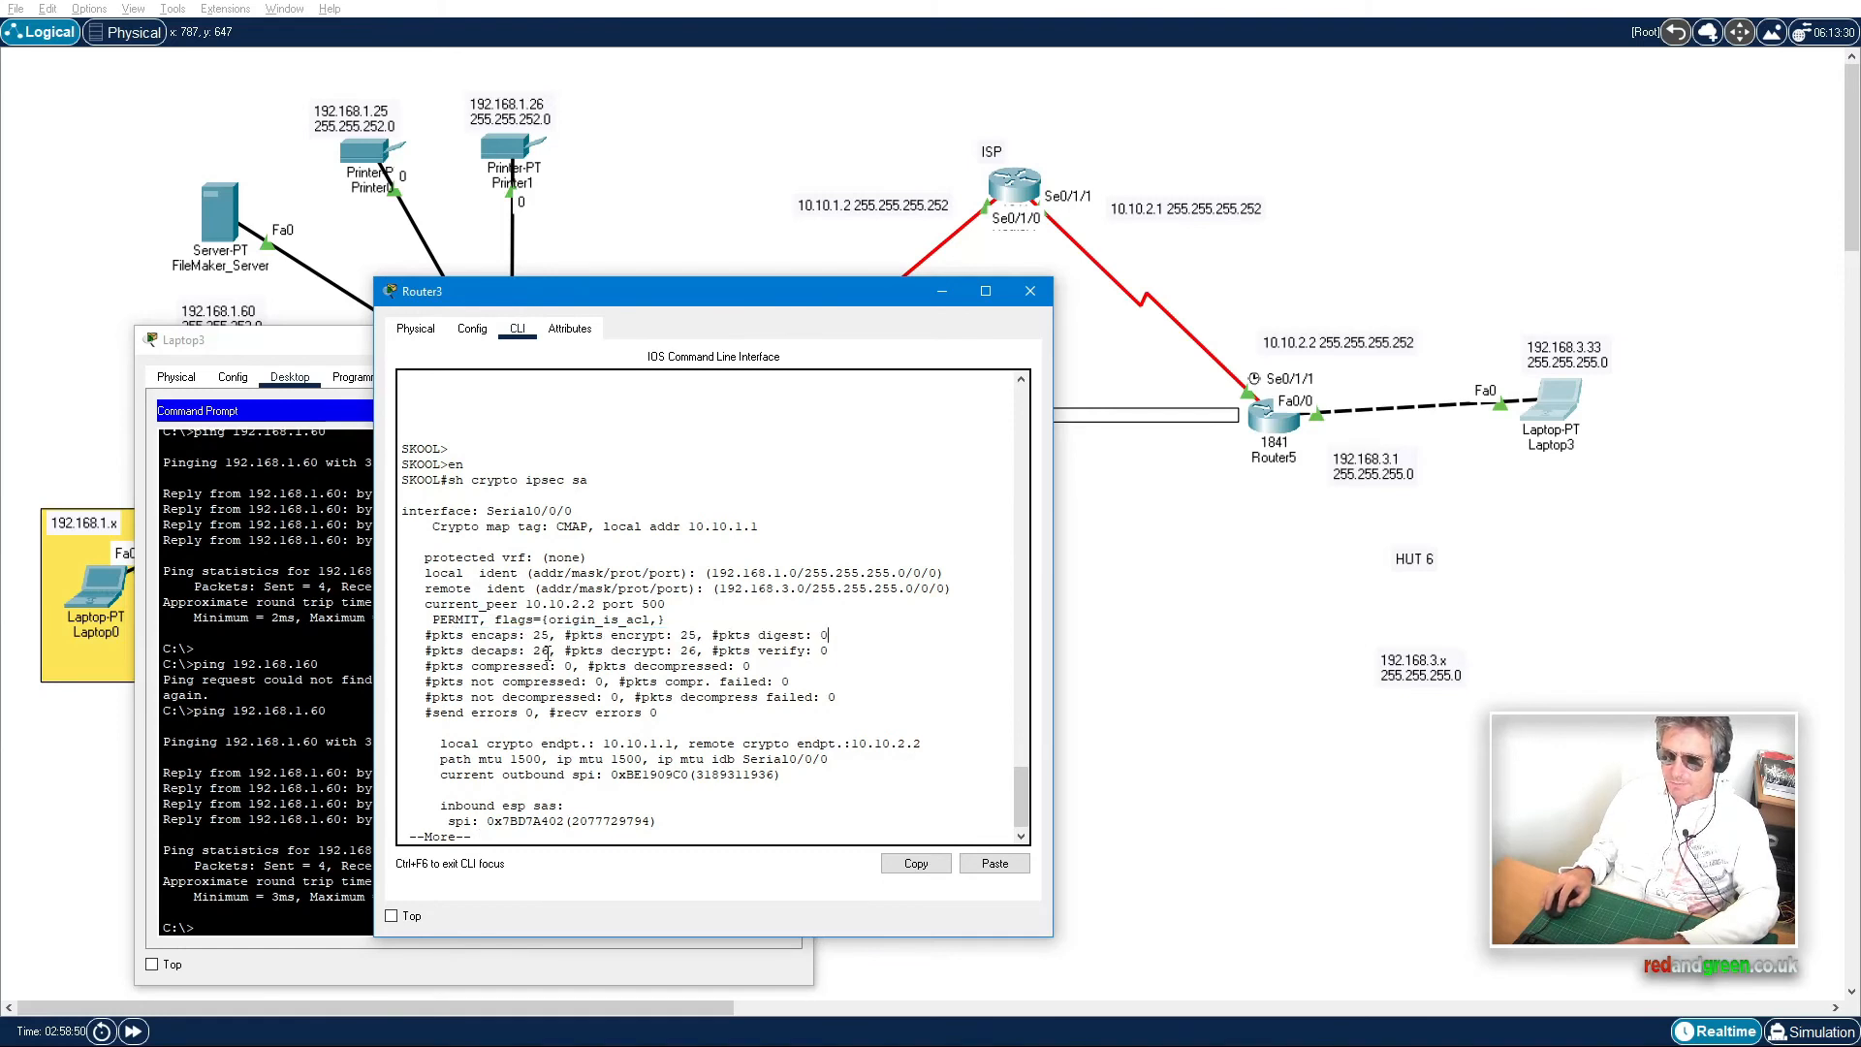
Step: Repeat the ping to 192.168.1.60 from Laptop3's command prompt
click(291, 742)
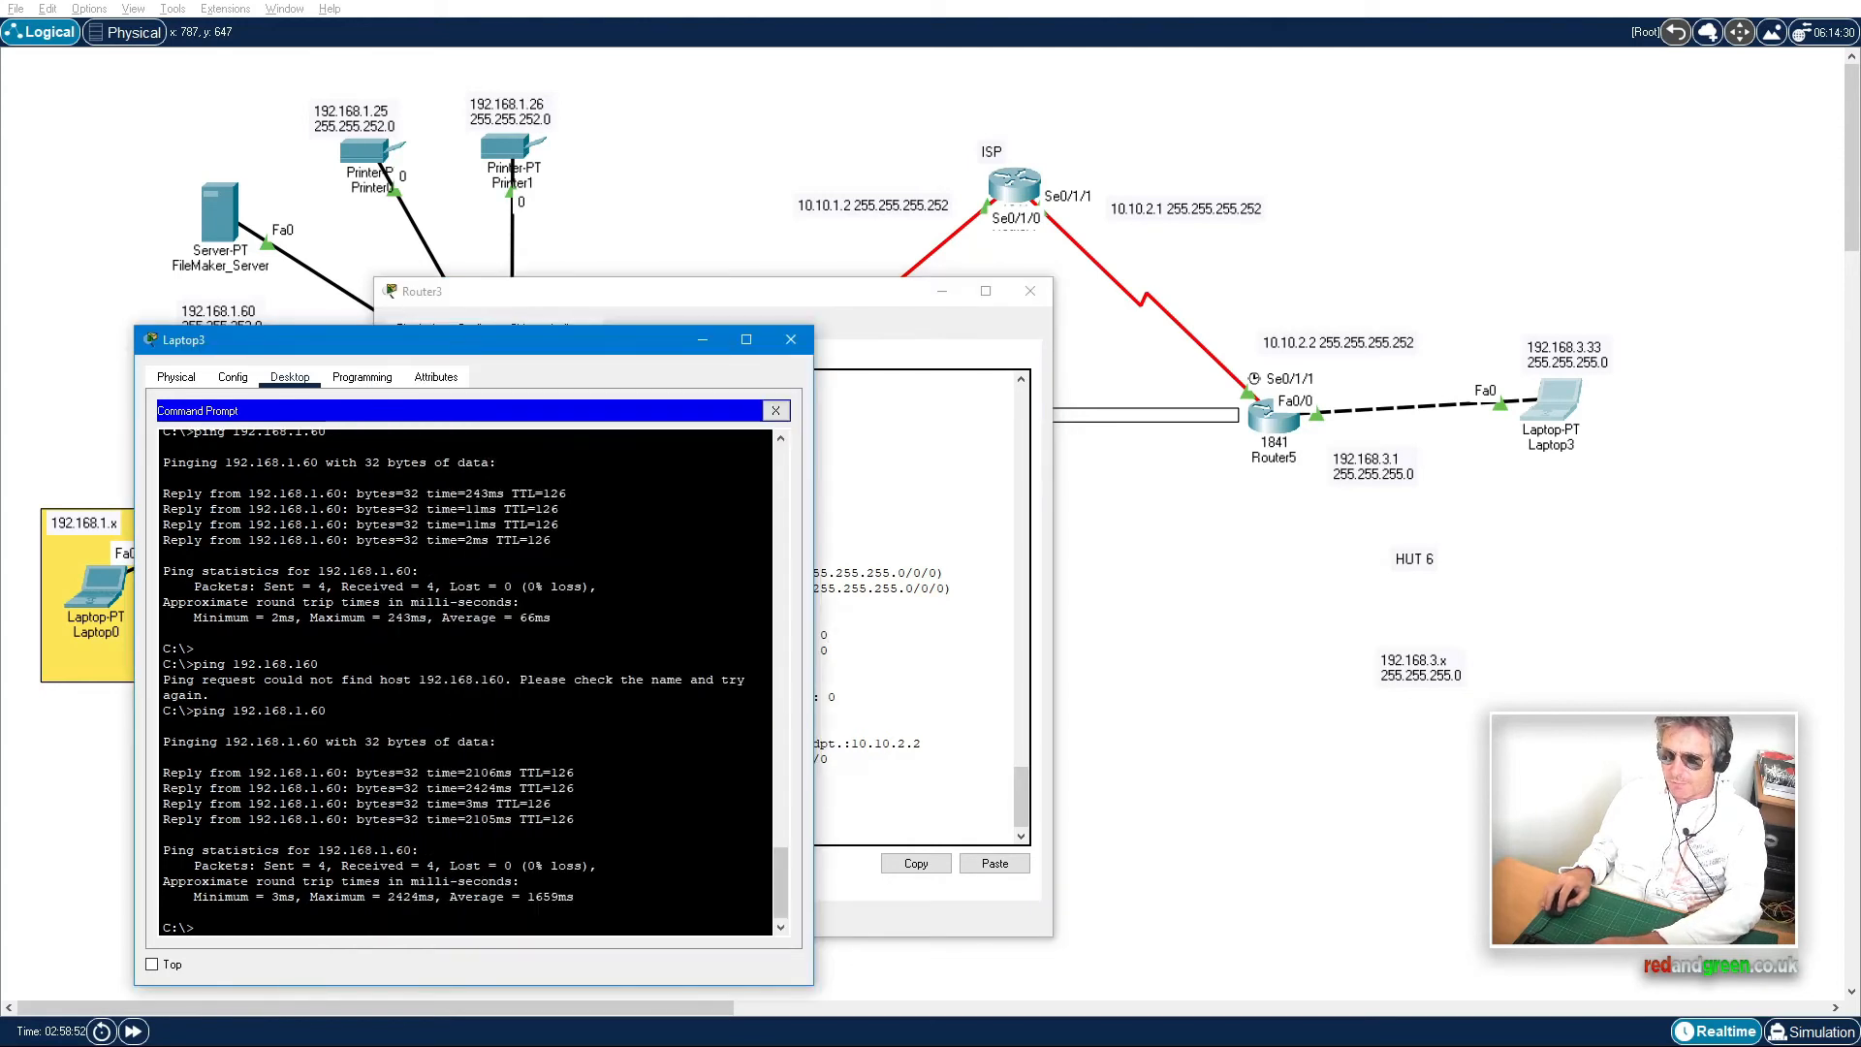
key(Up)
key(Return)
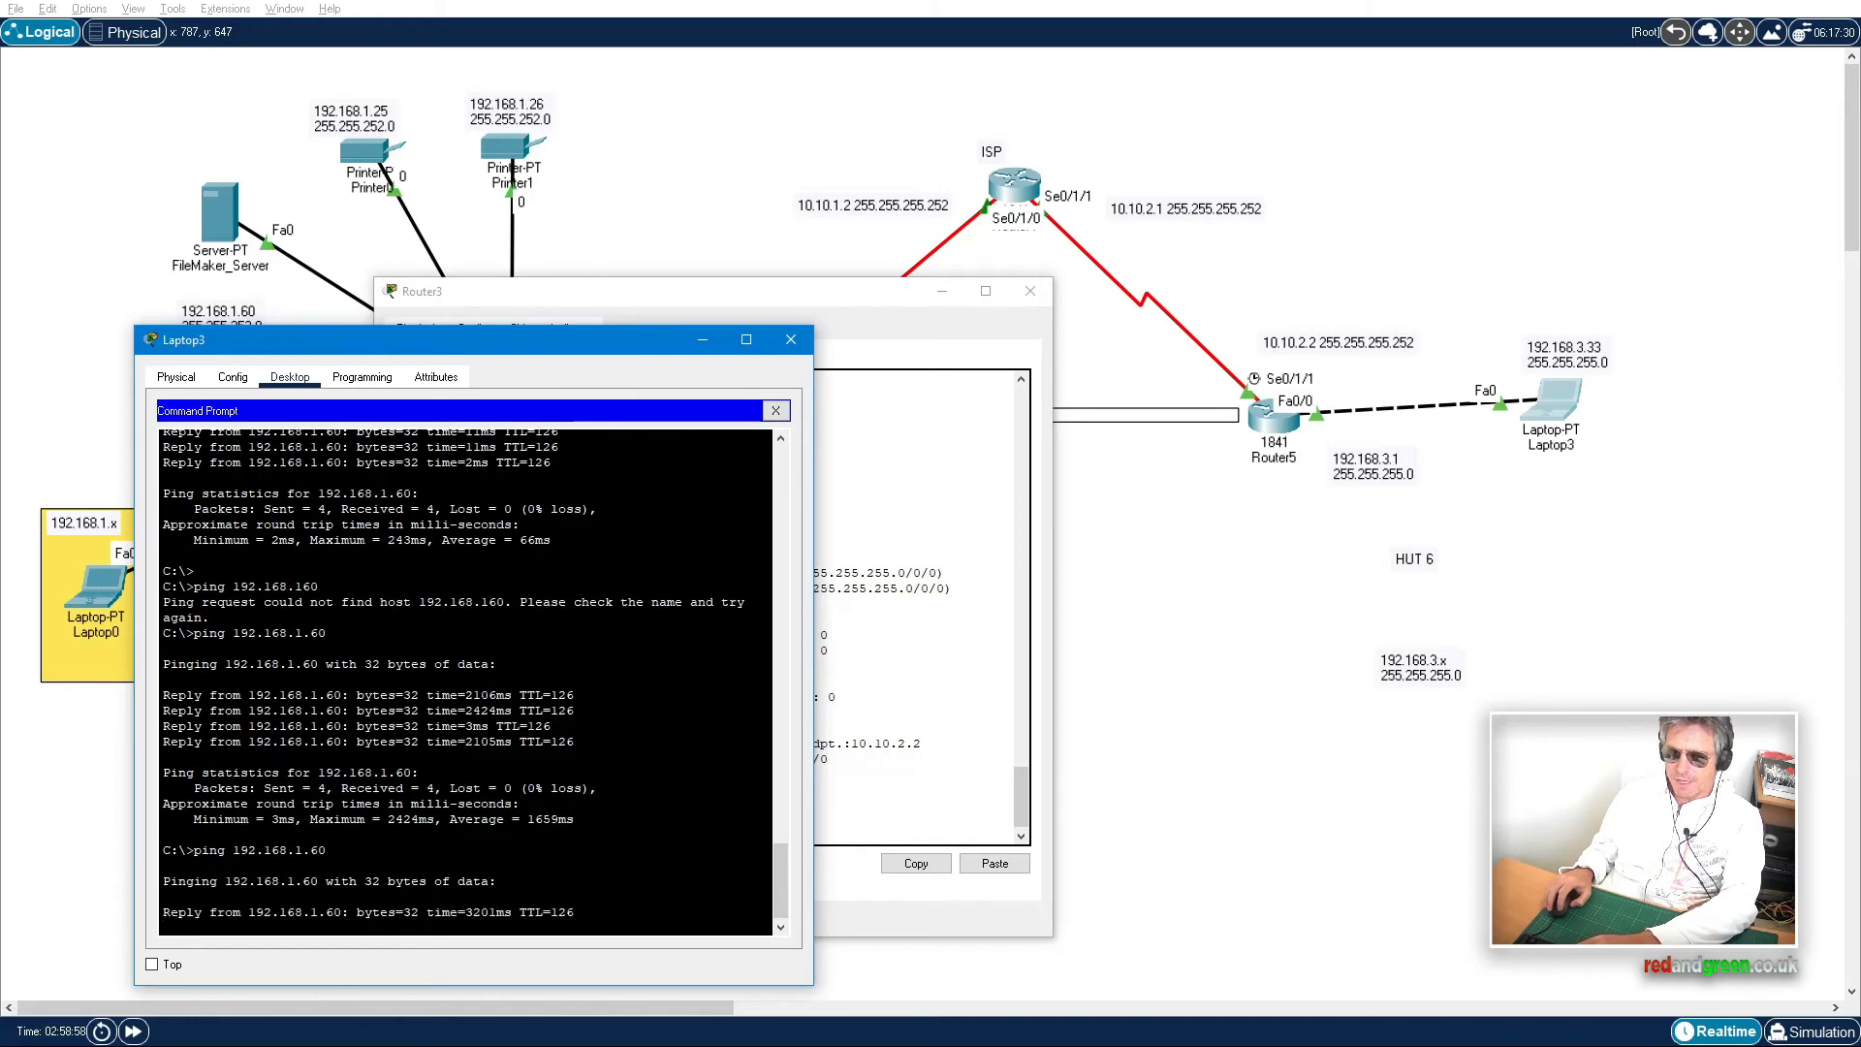
Step: Return to Router3, page past the old output and run sh crypto ipsec sa again
click(833, 679)
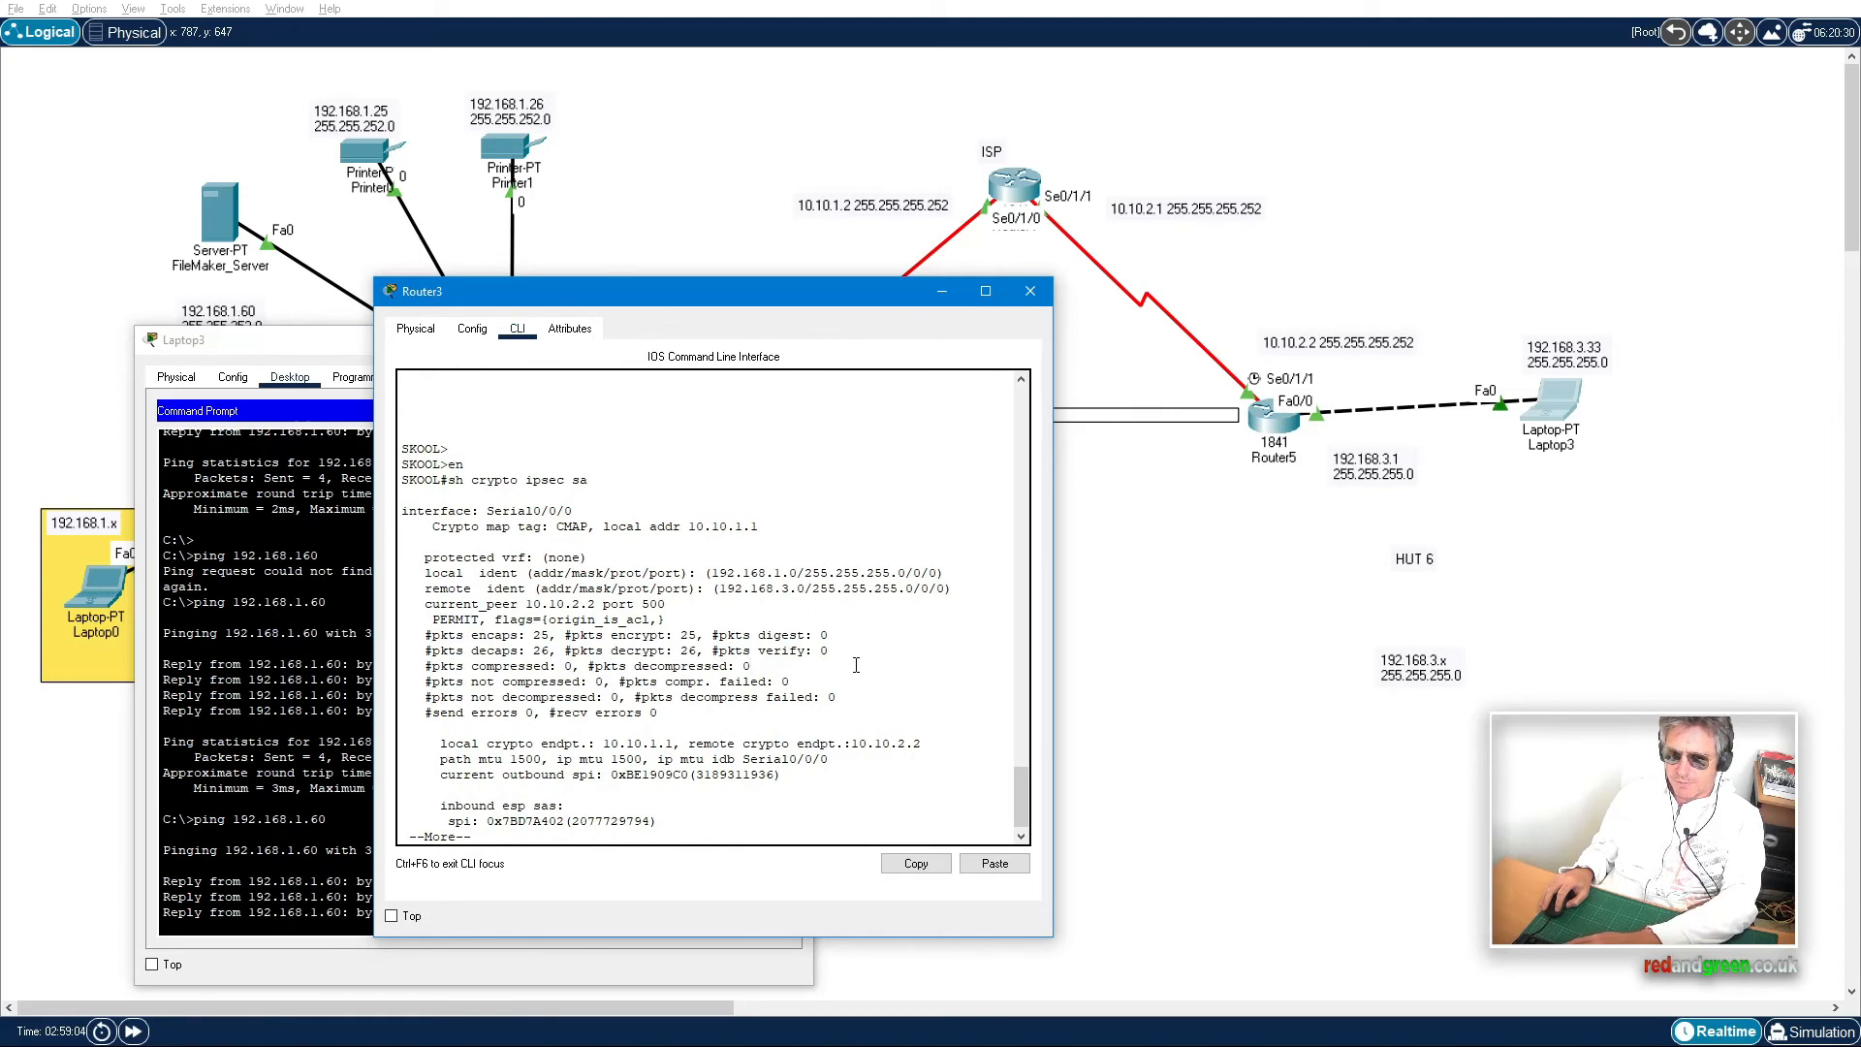
click(855, 665)
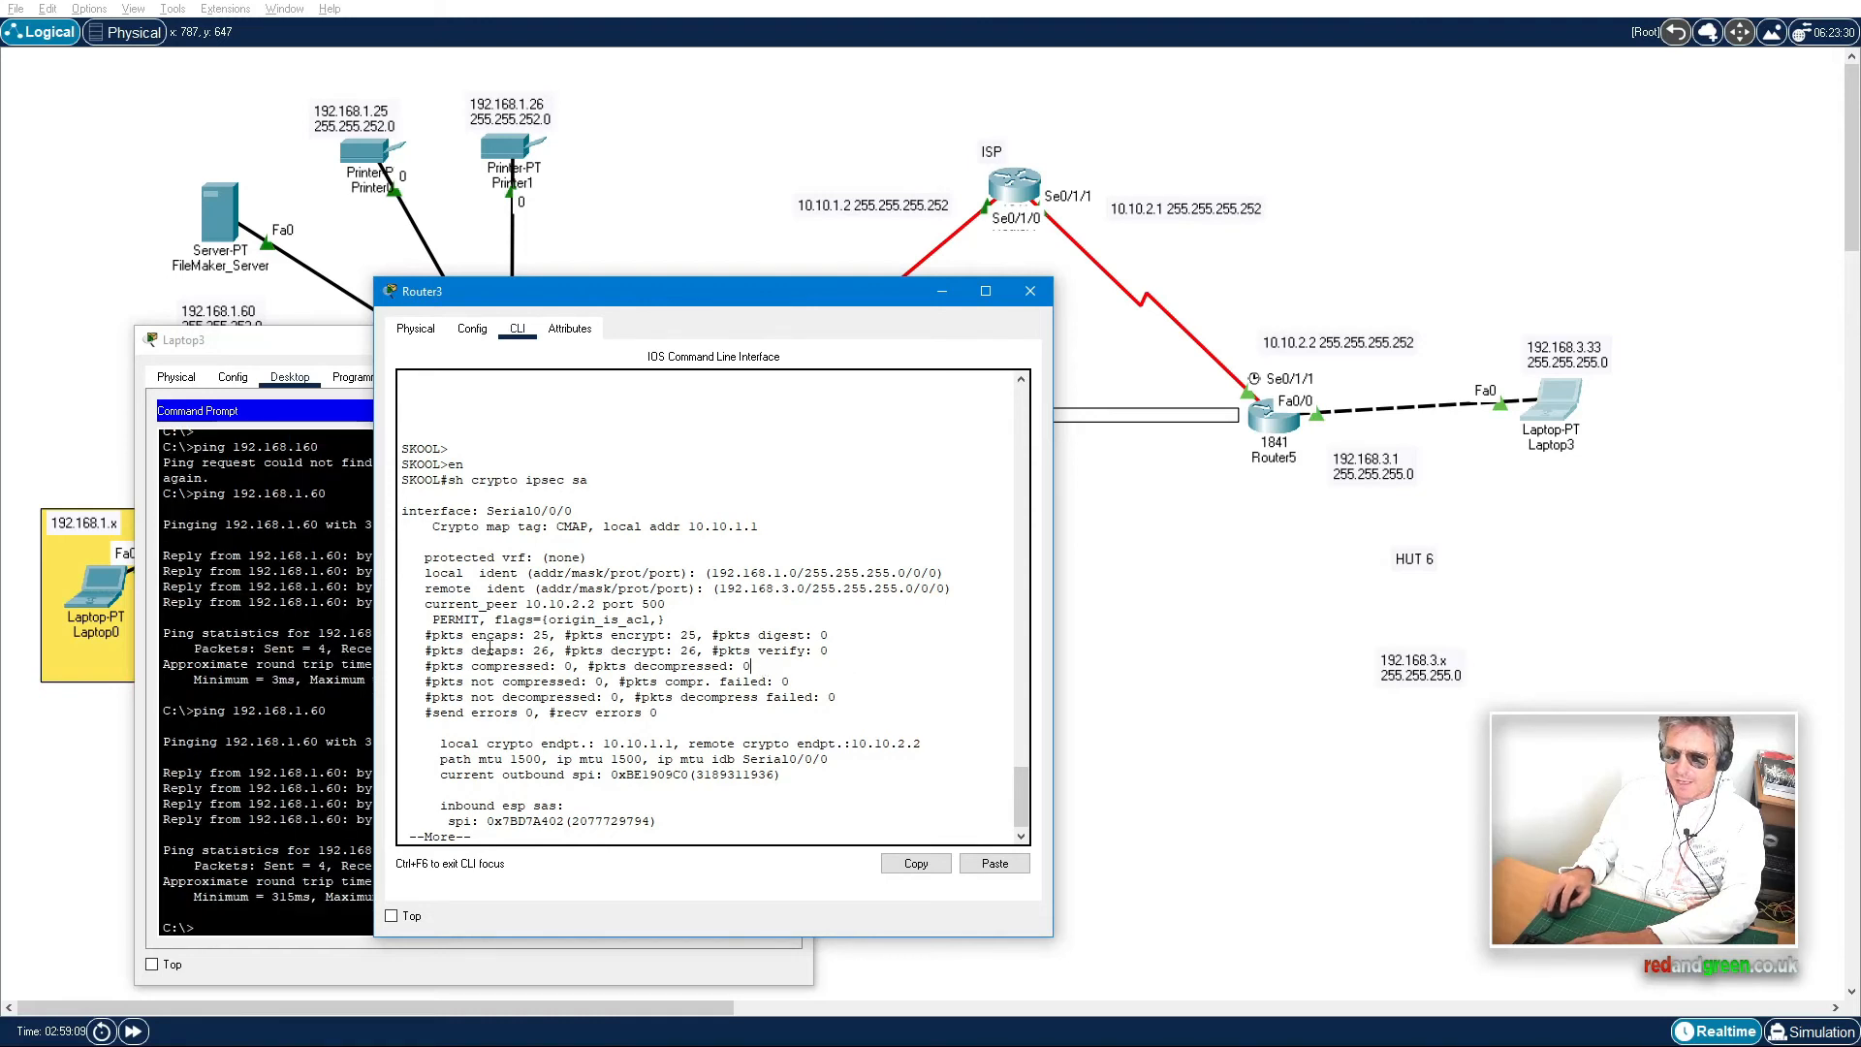
drag(471, 635, 555, 637)
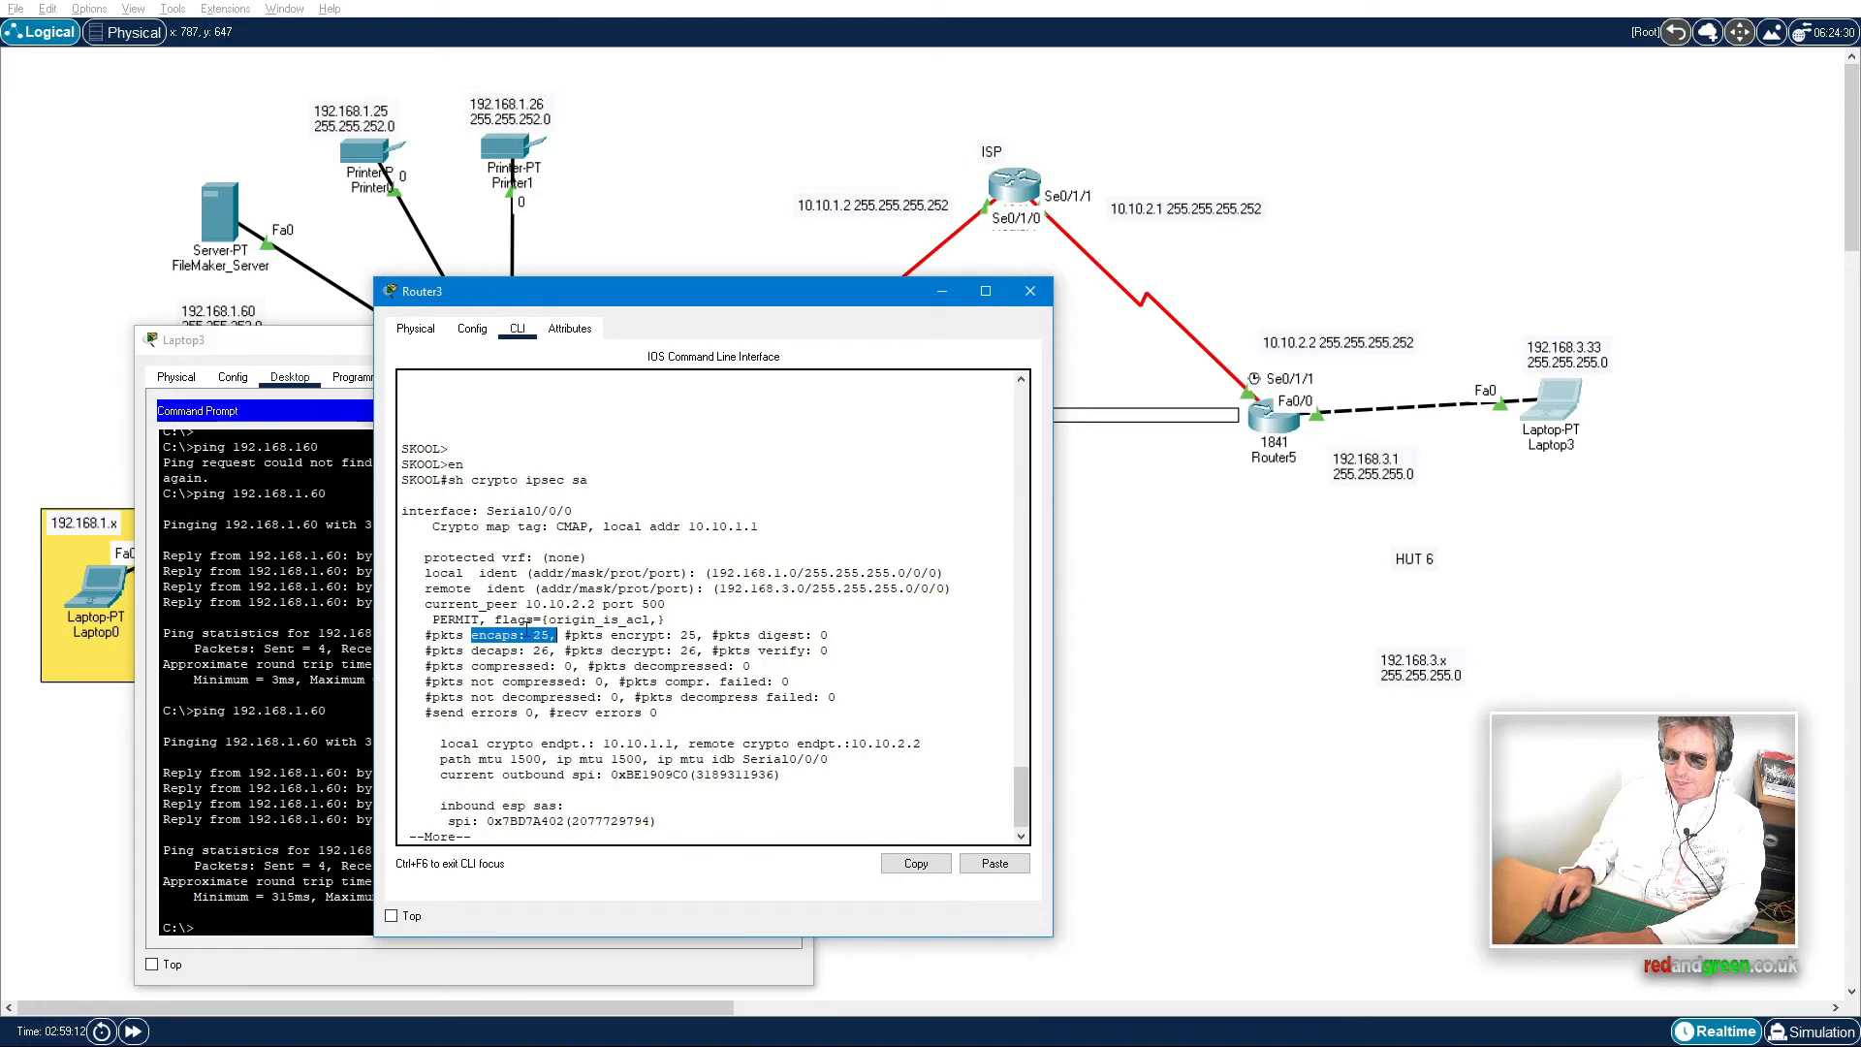
click(656, 689)
key(Return)
key(Return)
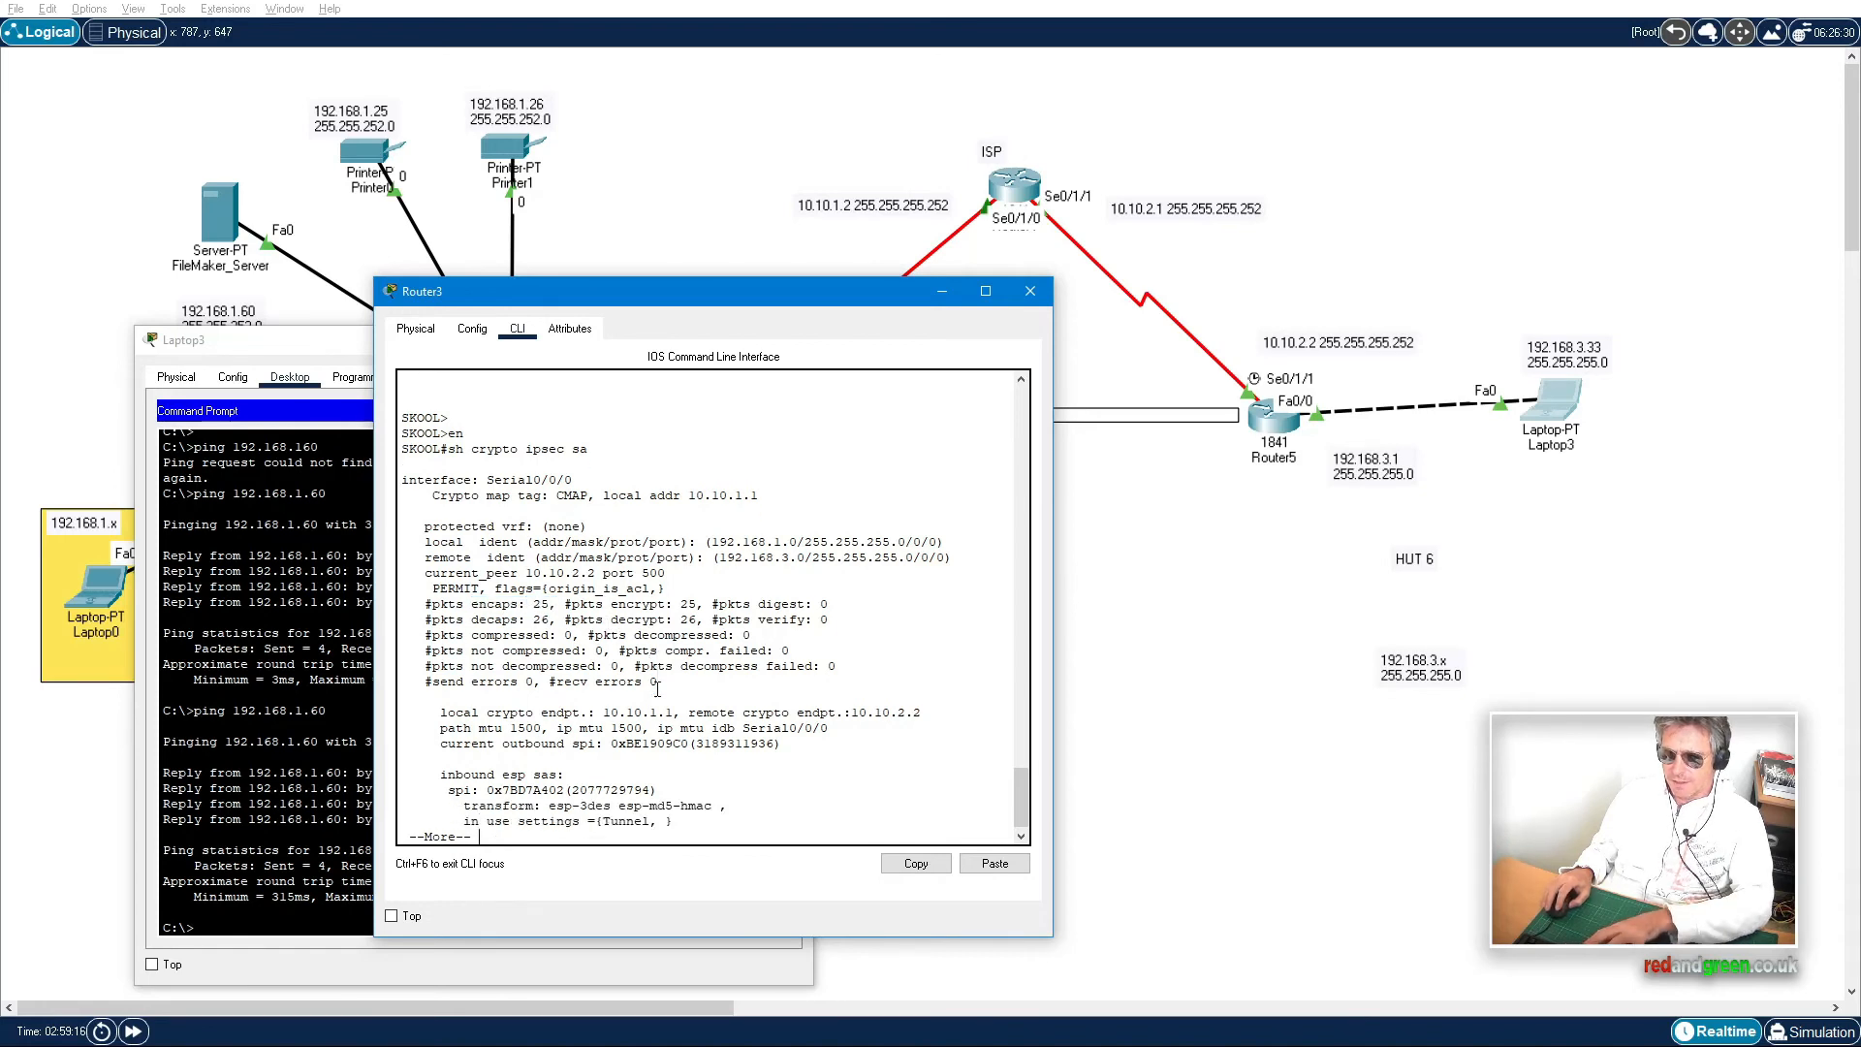
key(space)
key(Up)
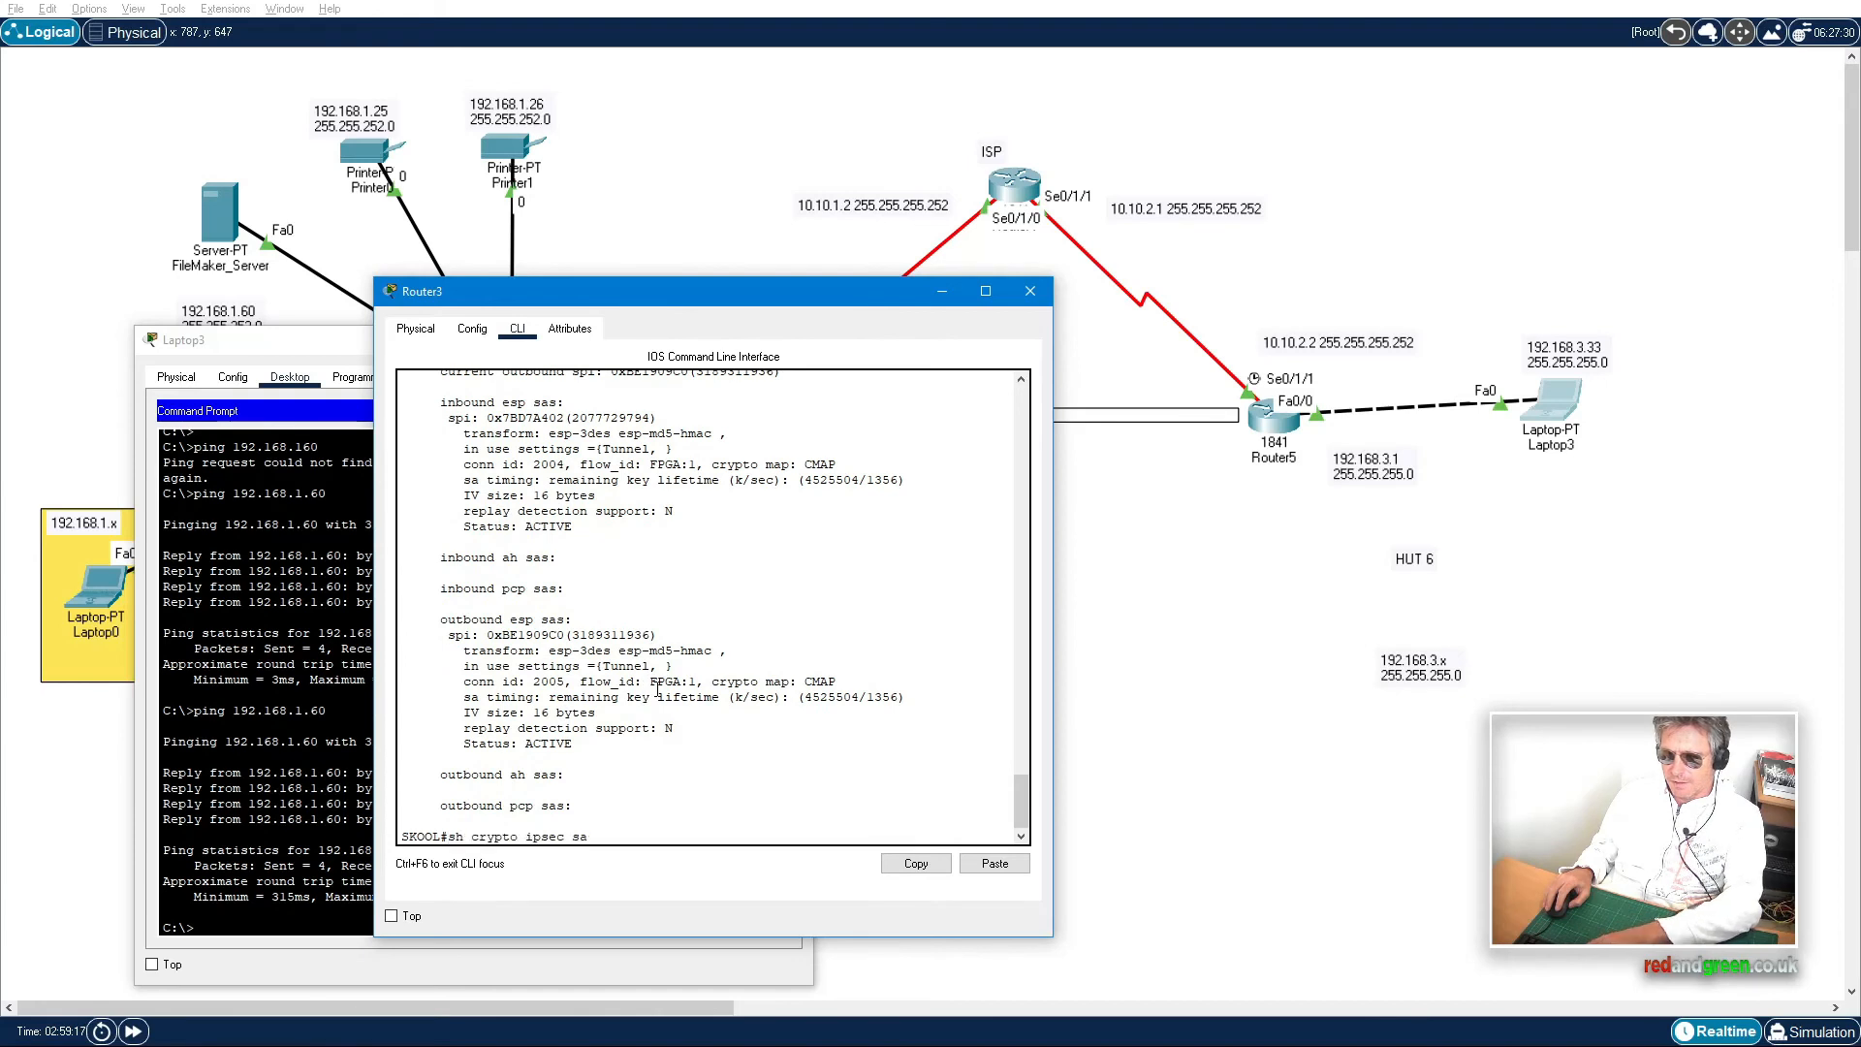
key(Return)
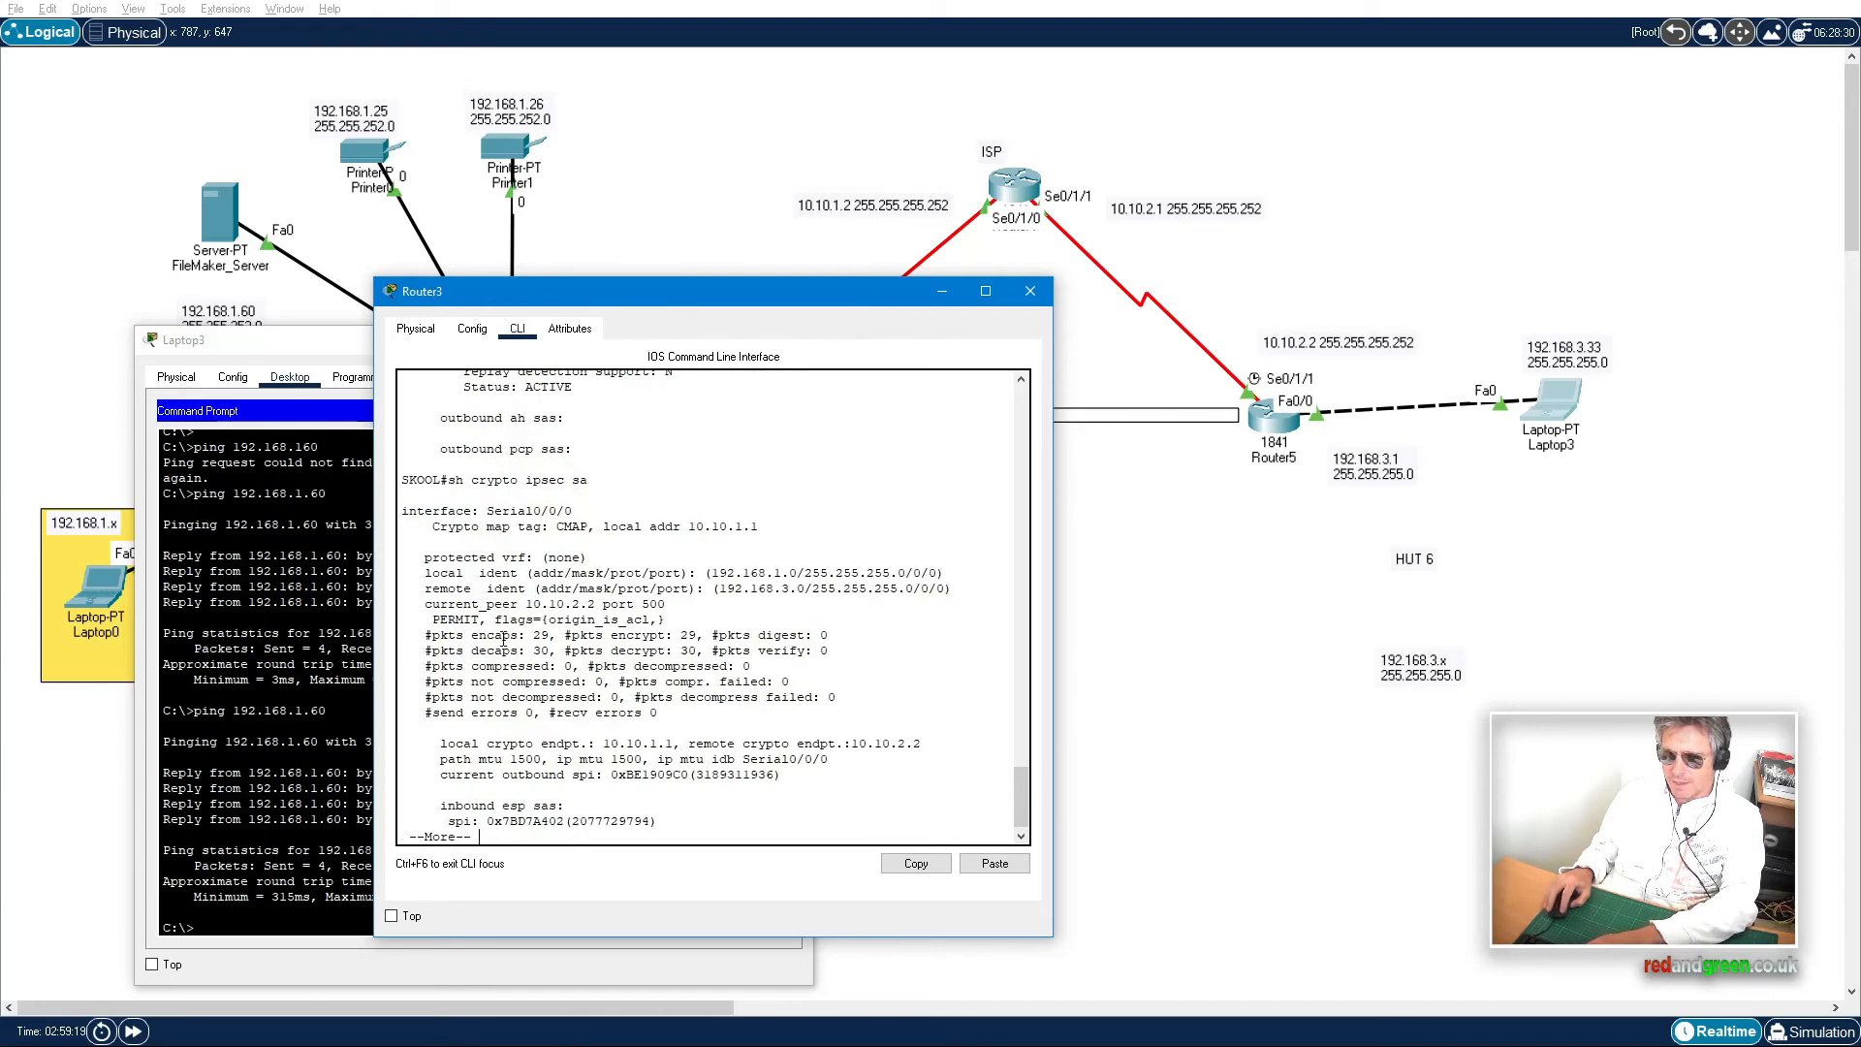
Step: Compare Router3's encapsulated and decapsulated packet counts, and page through the remaining IPsec security association details
drag(502, 636, 564, 638)
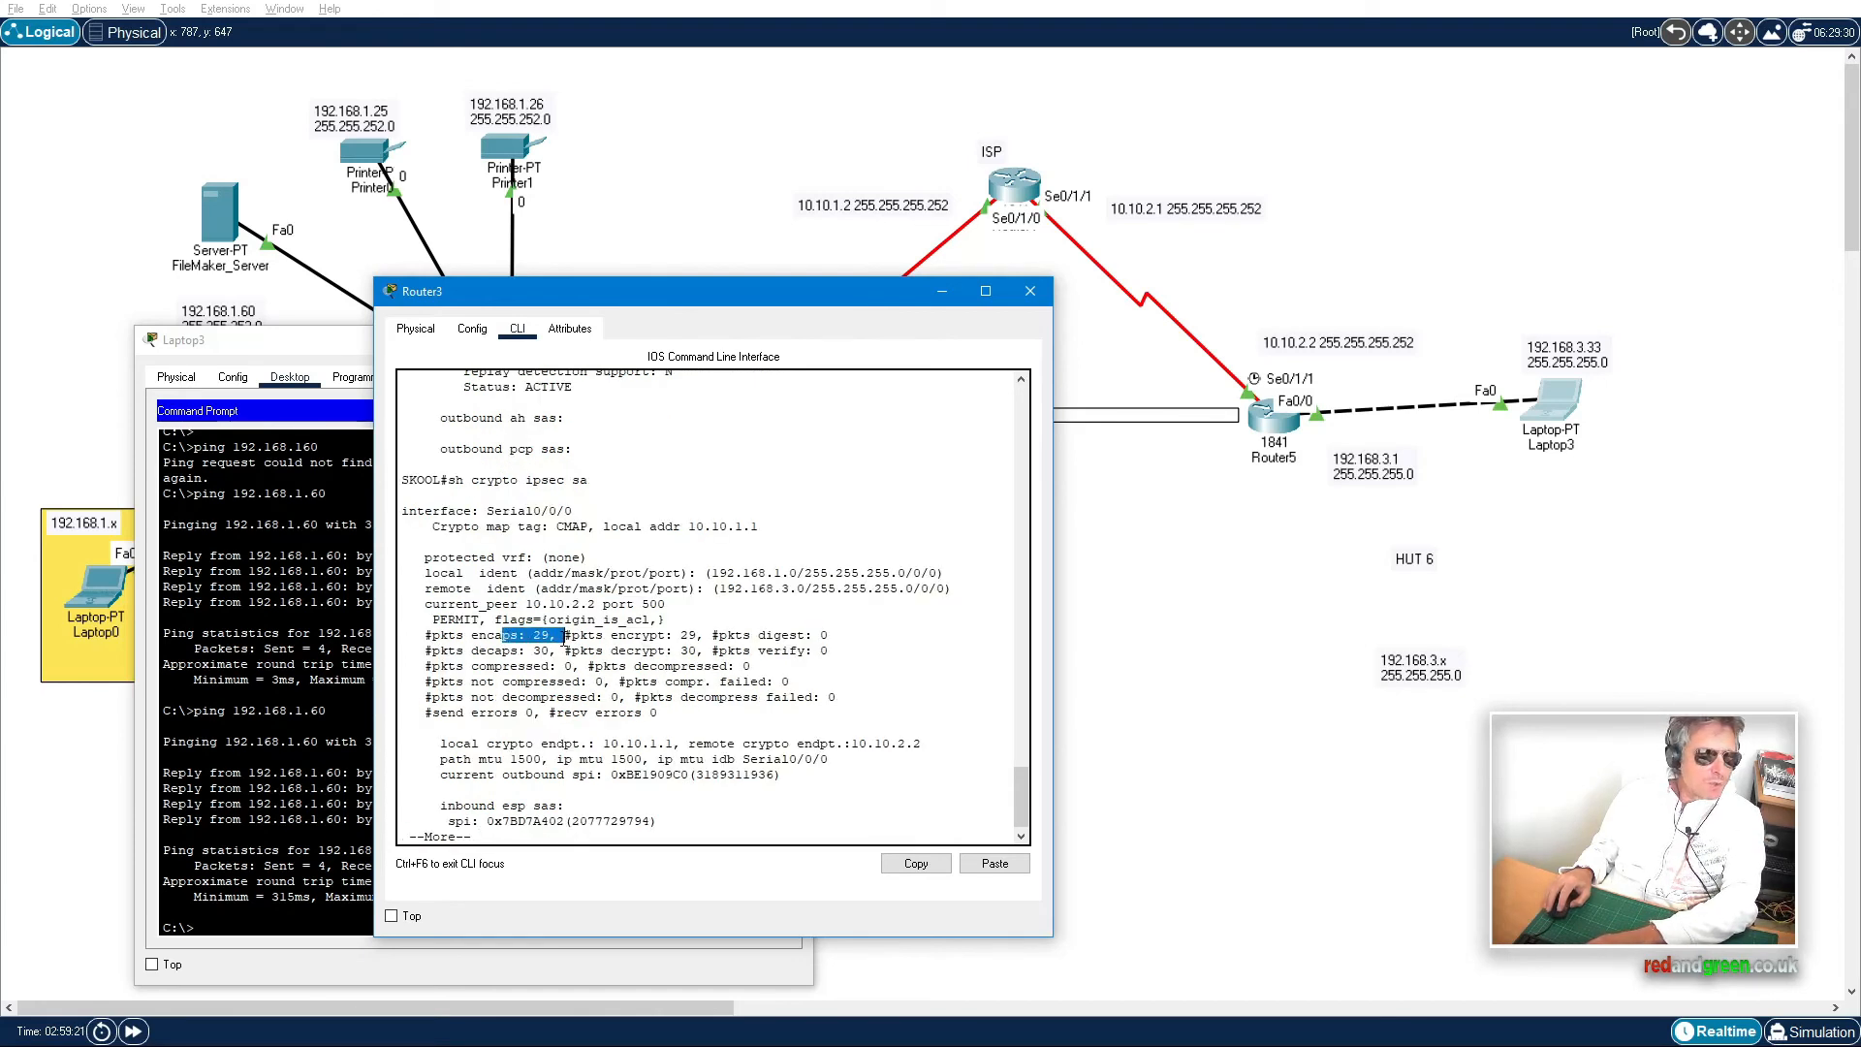
drag(529, 650, 552, 653)
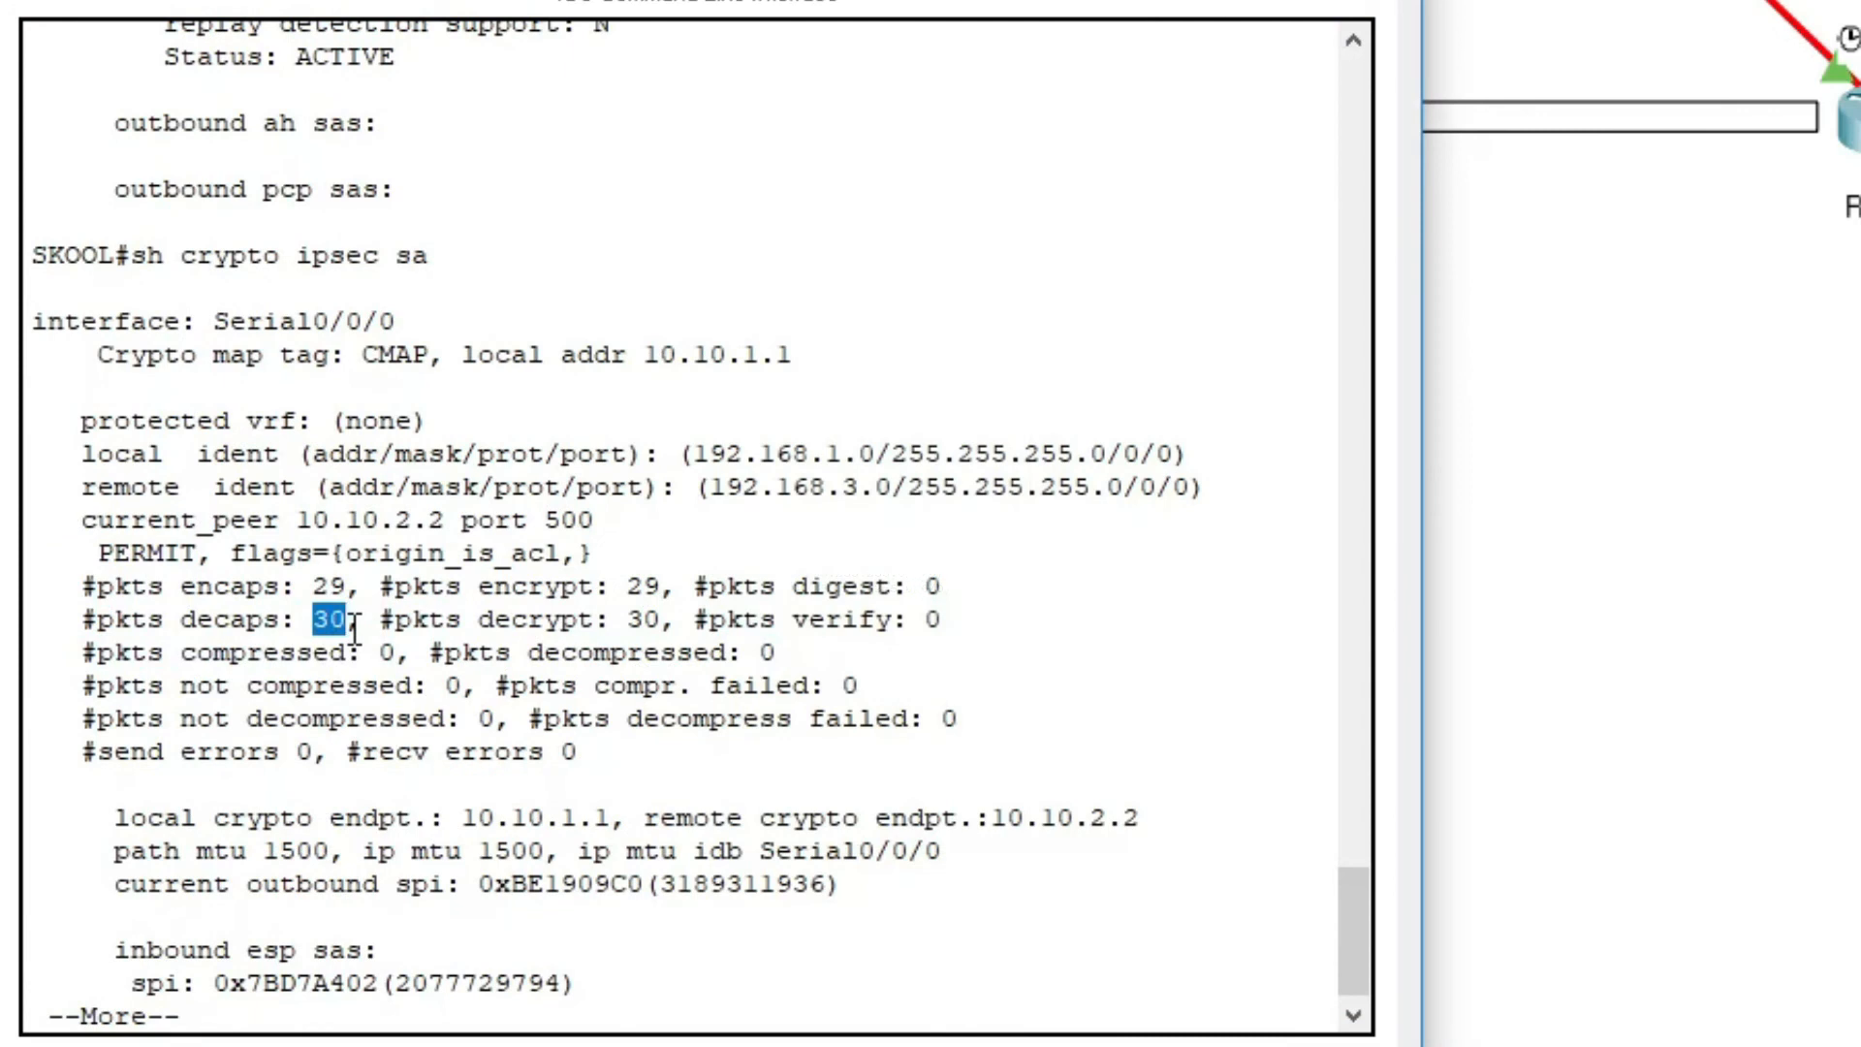
click(349, 501)
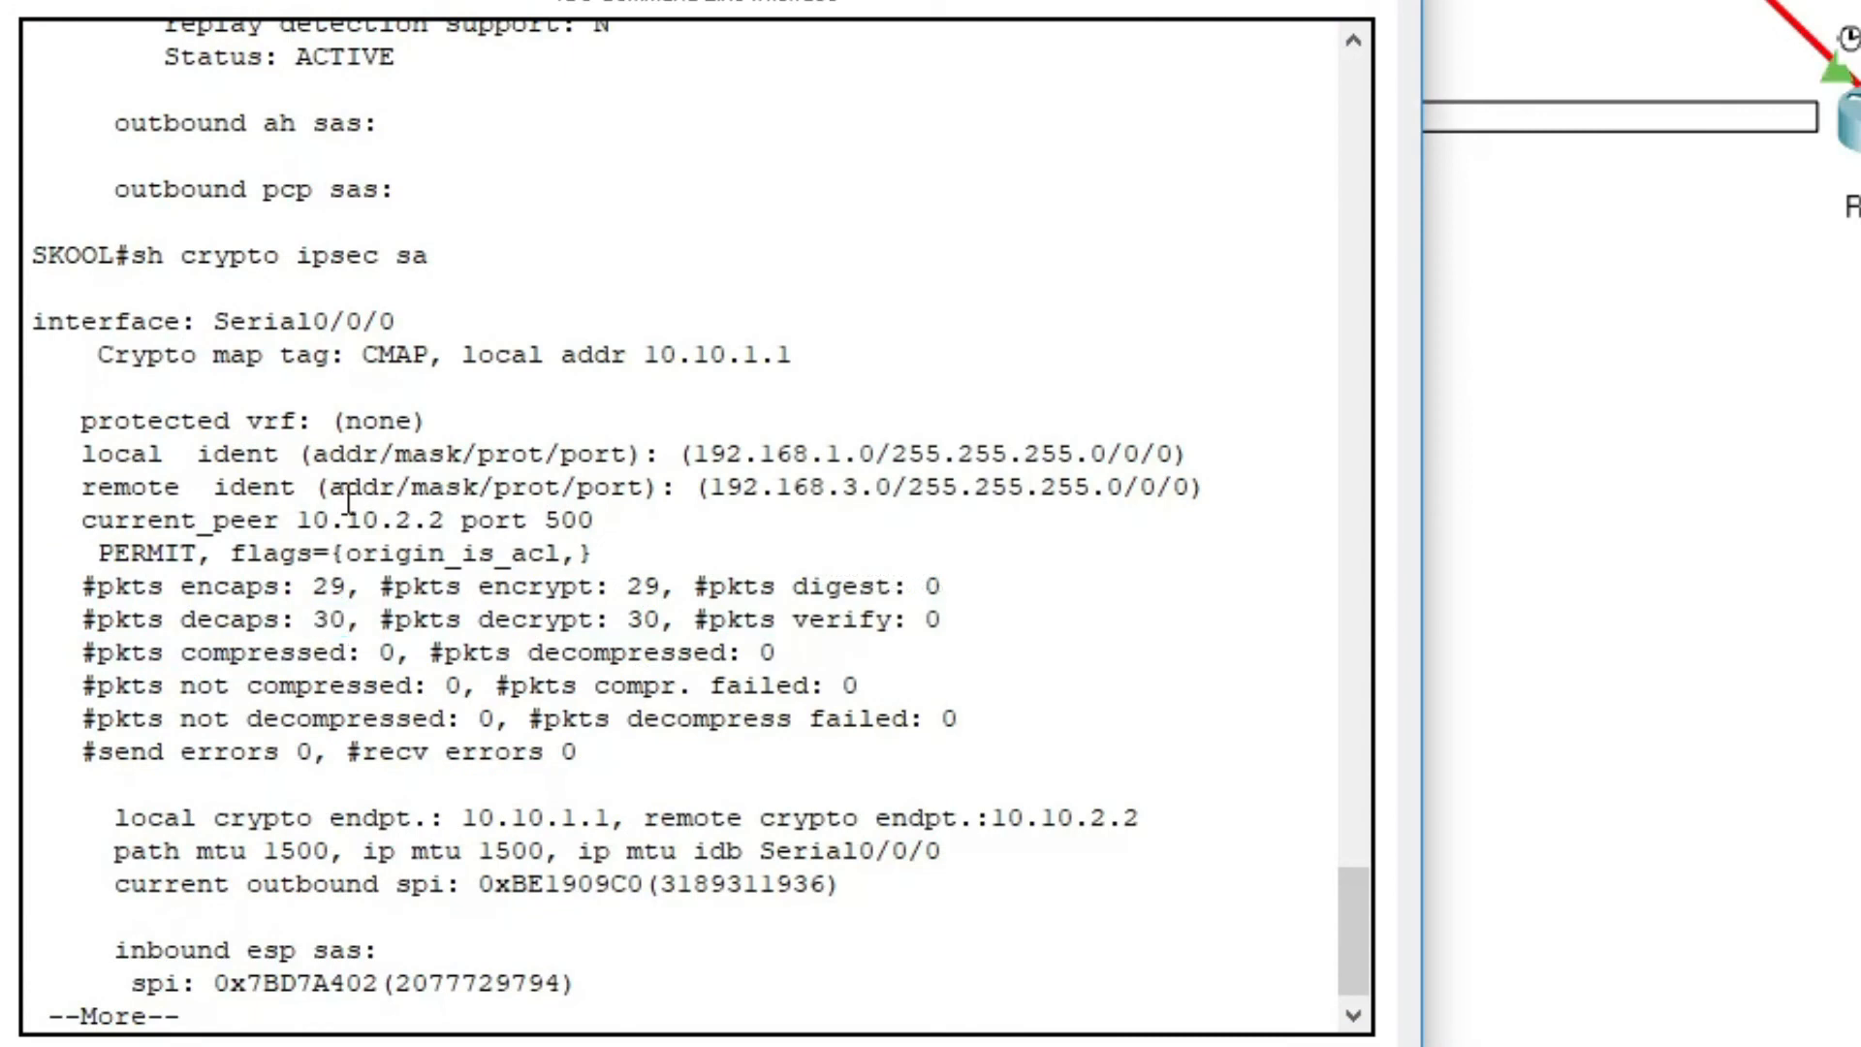
scroll(412, 567, down, 1)
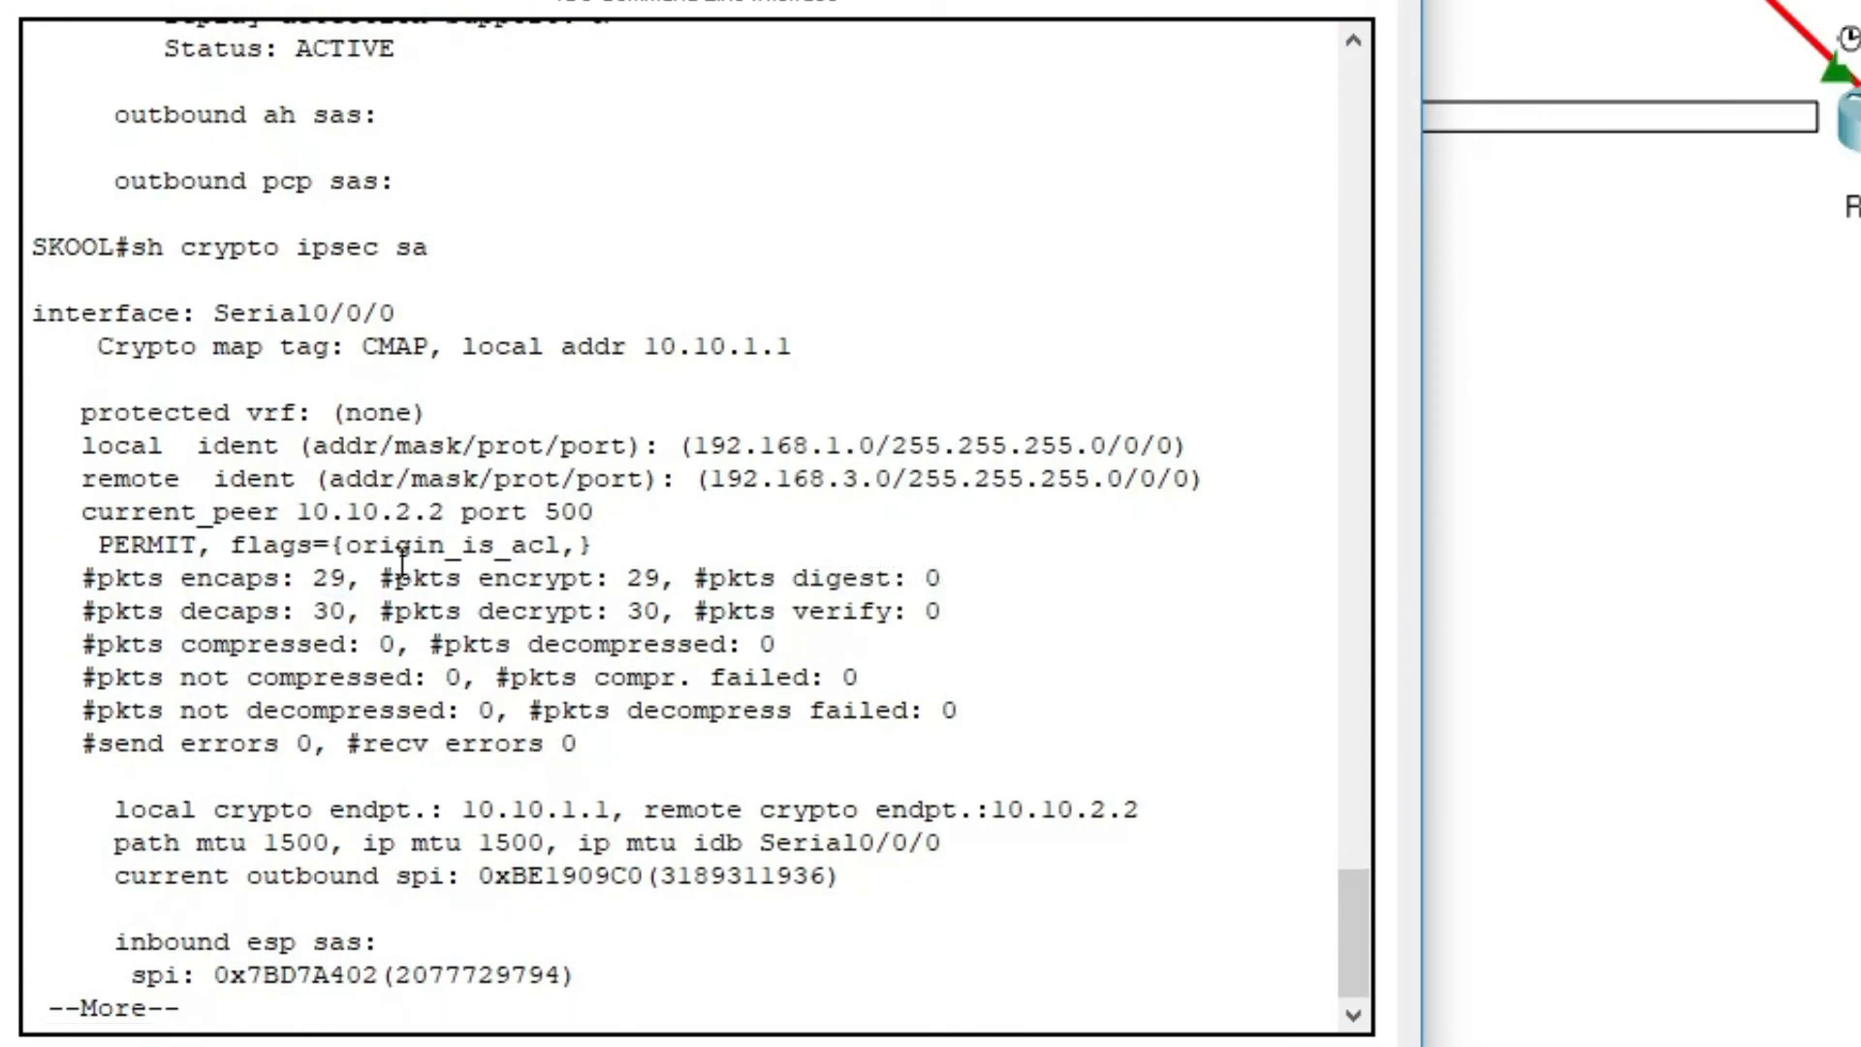
key(space)
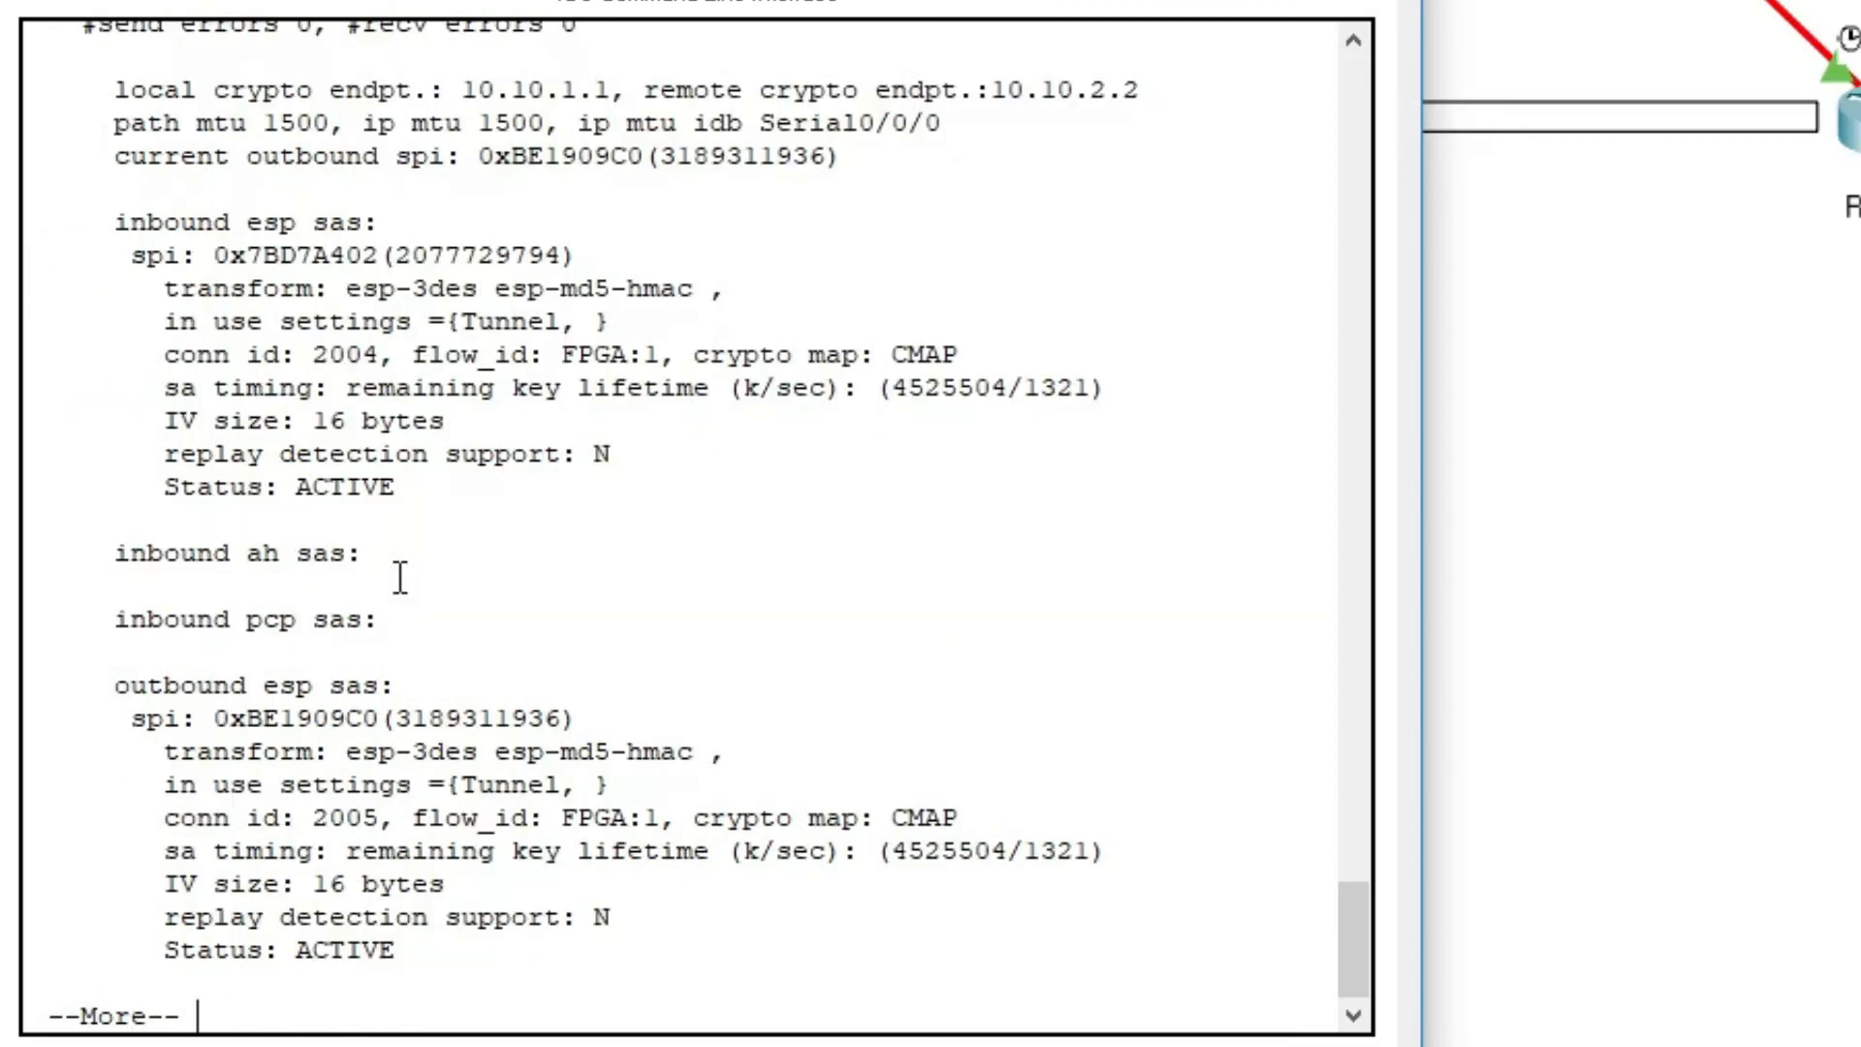
key(space)
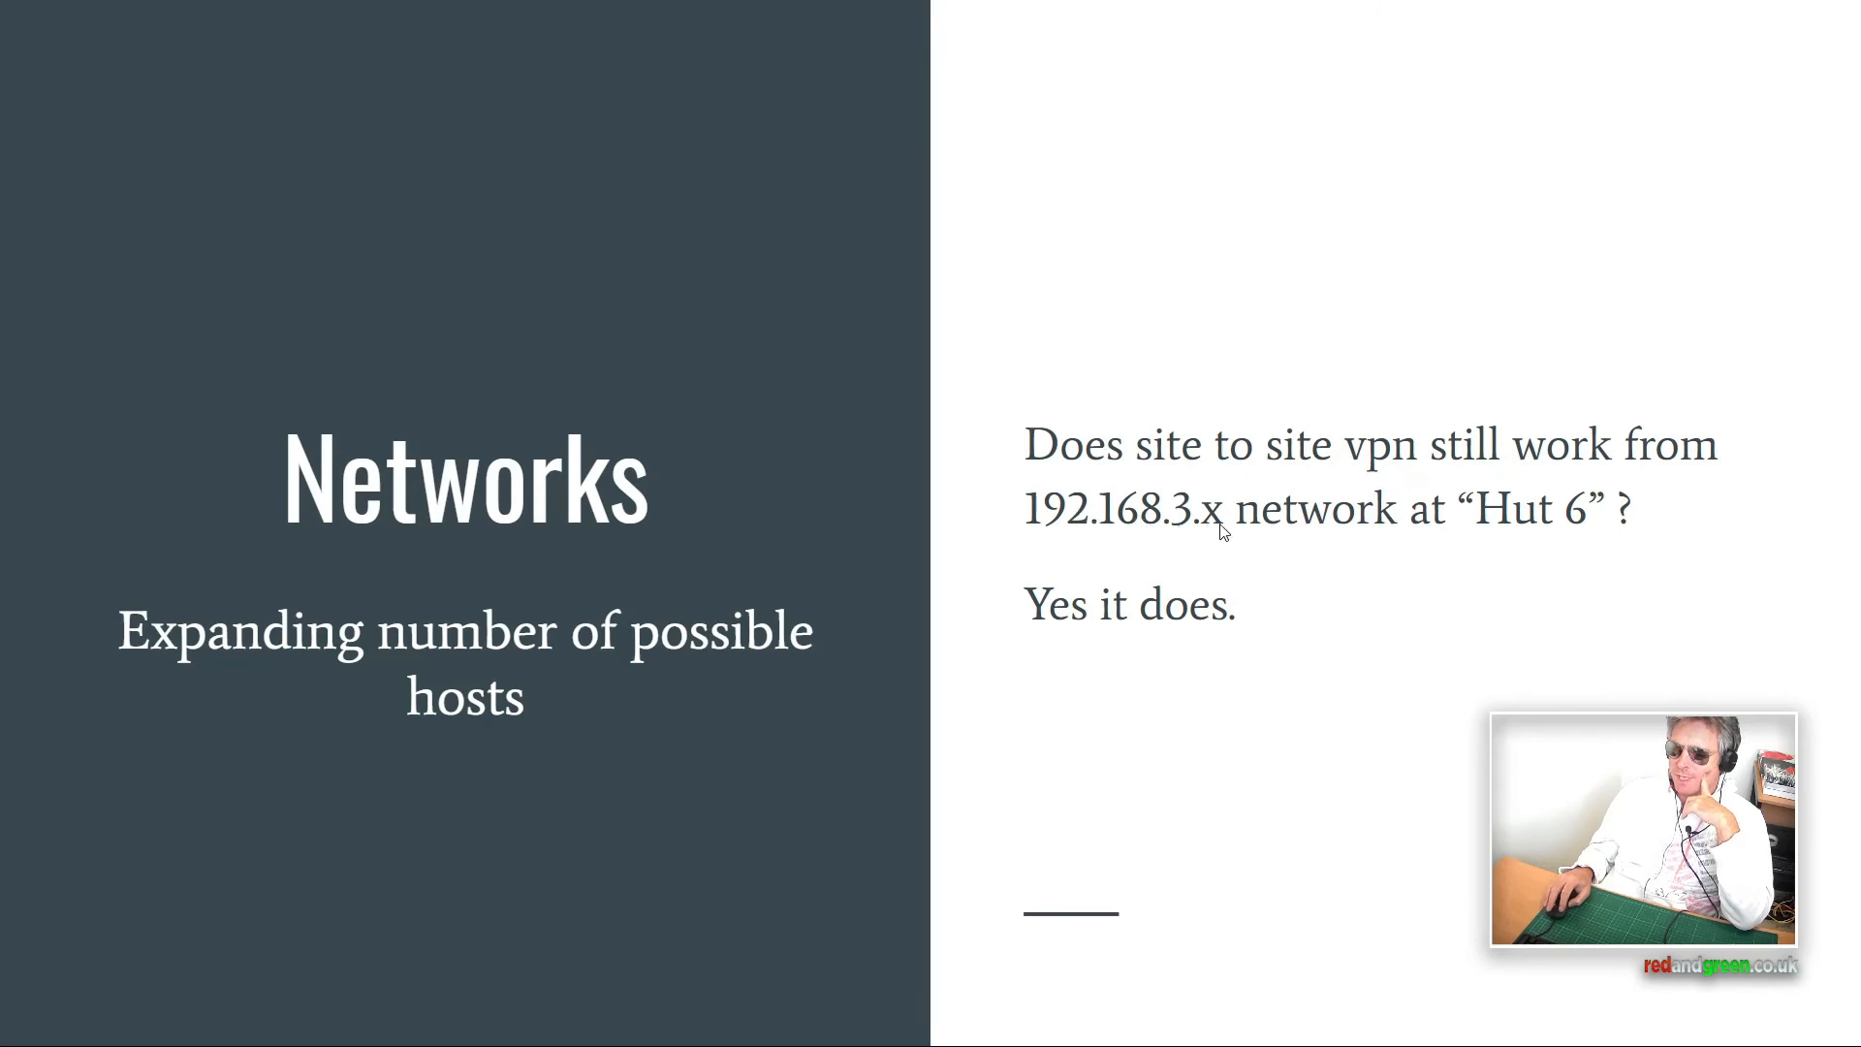
click(1733, 523)
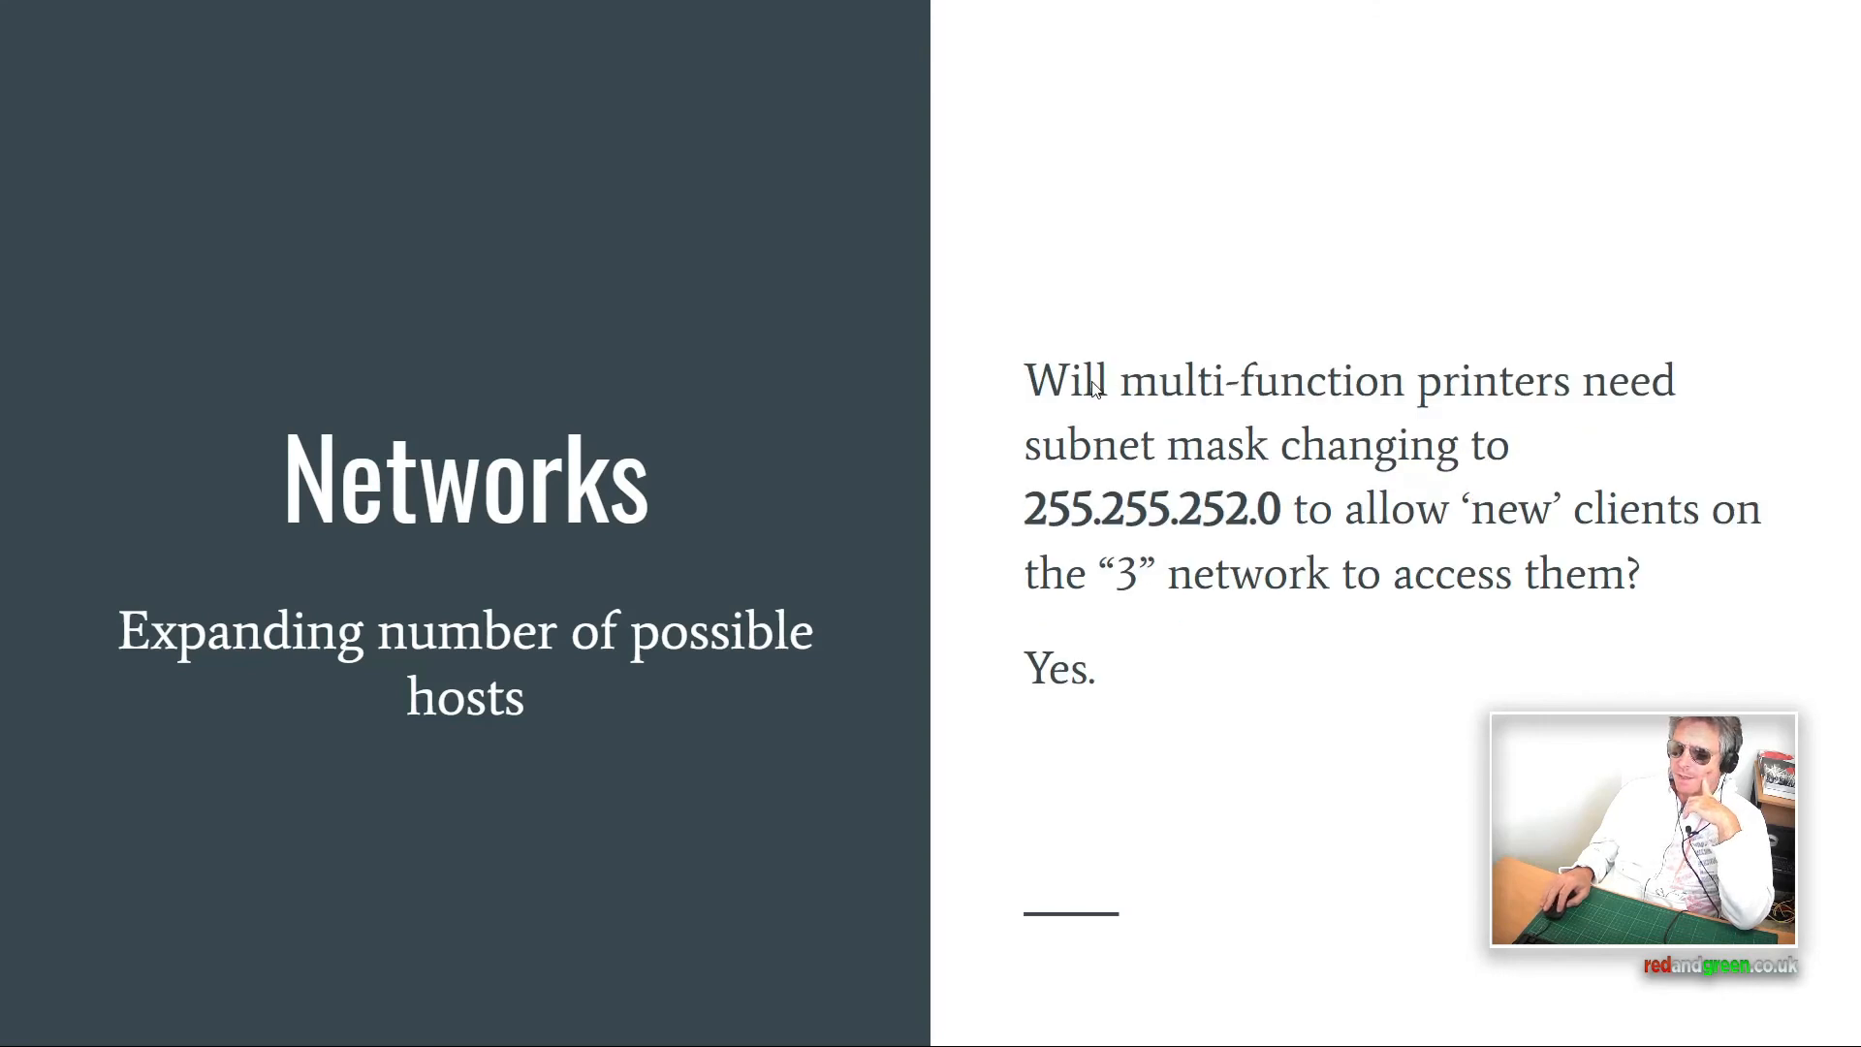